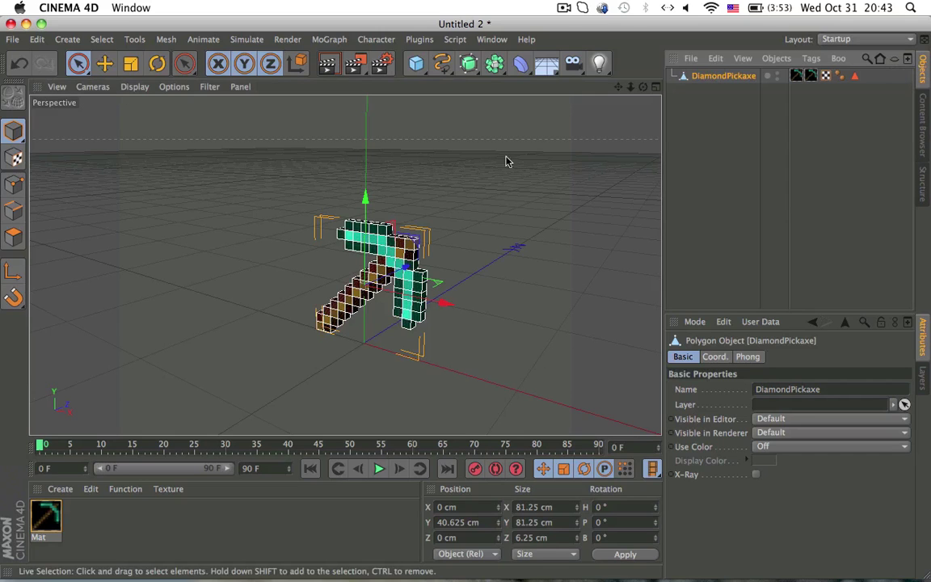
# Examine the textured diamond pickaxe model and its material from several angles and distances
pyautogui.scroll(-1, 380, 274)
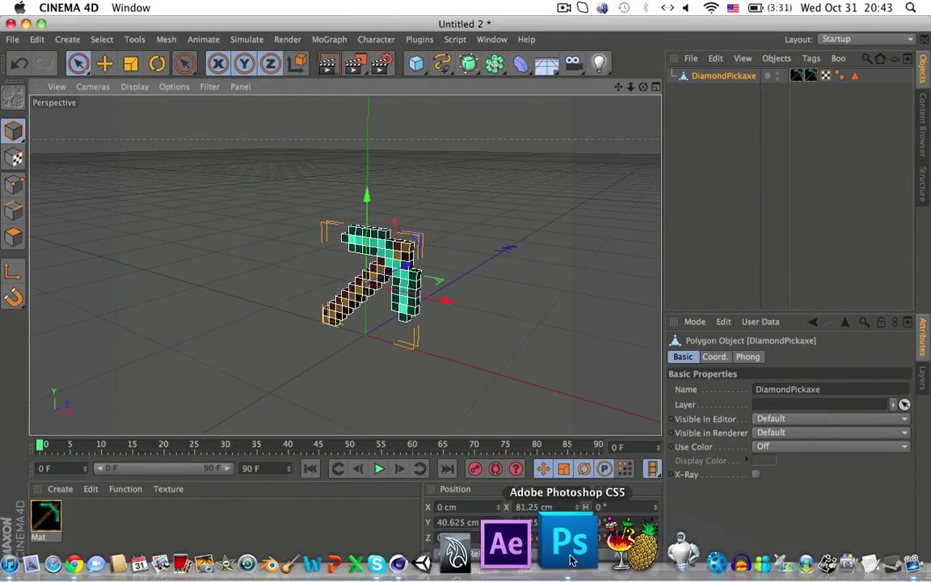
pyautogui.click(565, 542)
pyautogui.press('F9')
pyautogui.click(477, 133)
pyautogui.keyDown('alt'); pyautogui.moveTo(236, 360); pyautogui.dragTo(207, 349); pyautogui.keyUp('alt')
pyautogui.scroll(1, 407, 290)
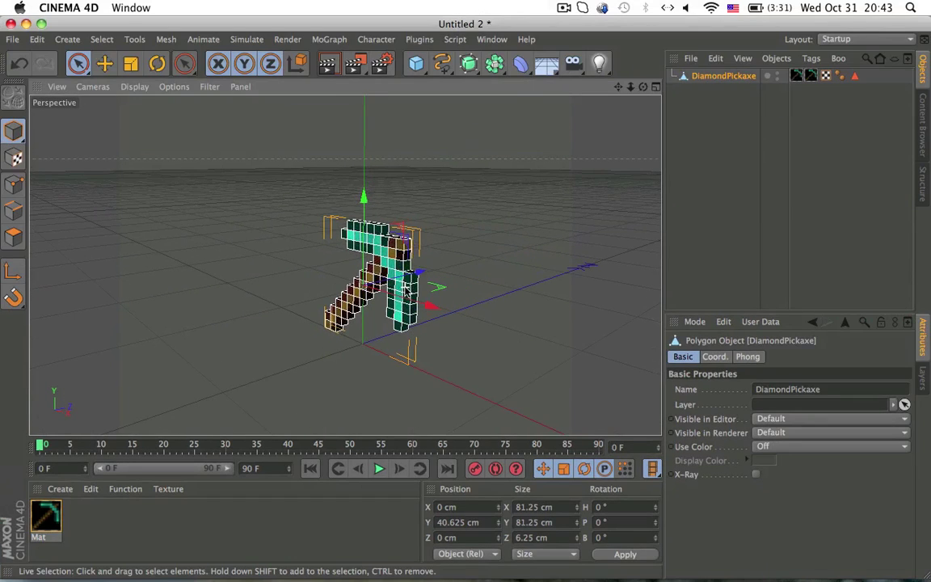
pyautogui.doubleClick(56, 521)
pyautogui.click(228, 117)
pyautogui.keyDown('alt'); pyautogui.moveTo(319, 199); pyautogui.dragTo(517, 247); pyautogui.keyUp('alt')
pyautogui.scroll(3, 392, 250)
pyautogui.scroll(-5, 382, 248)
pyautogui.scroll(5, 325, 253)
pyautogui.keyDown('alt'); pyautogui.moveTo(453, 233); pyautogui.dragTo(300, 232); pyautogui.keyUp('alt')
pyautogui.scroll(3, 300, 235)
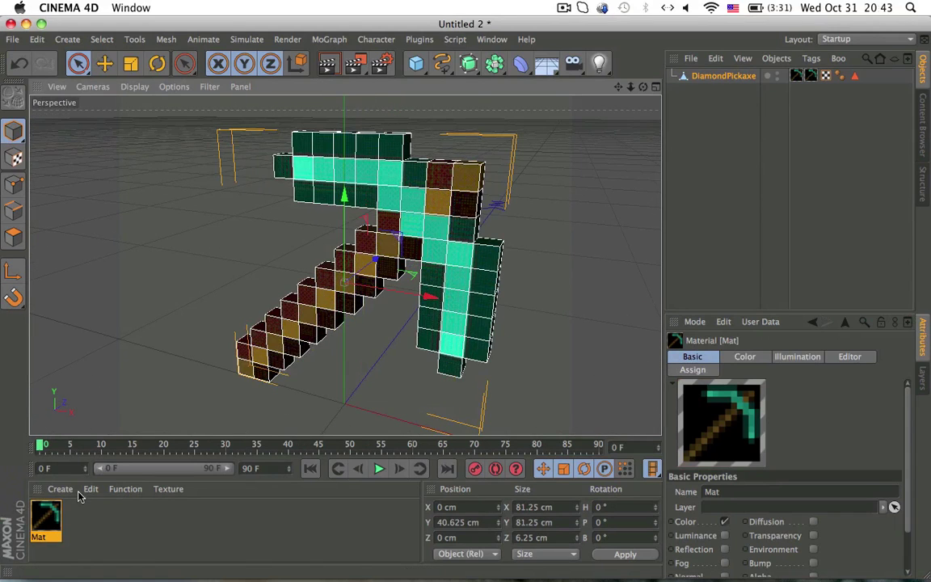
pyautogui.keyDown('alt'); pyautogui.moveTo(463, 263); pyautogui.dragTo(549, 246); pyautogui.keyUp('alt')
# Switch to the items.png sheet in Photoshop and examine its item sprites up to the undrawn bow
pyautogui.press('F3')
pyautogui.click(492, 435)
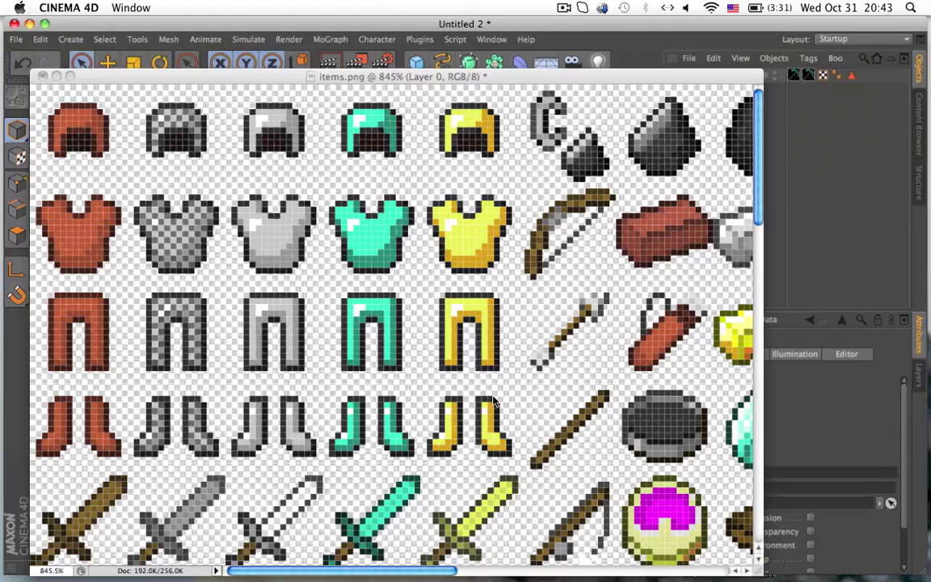
pyautogui.scroll(-5, 491, 368)
pyautogui.scroll(-3, 490, 367)
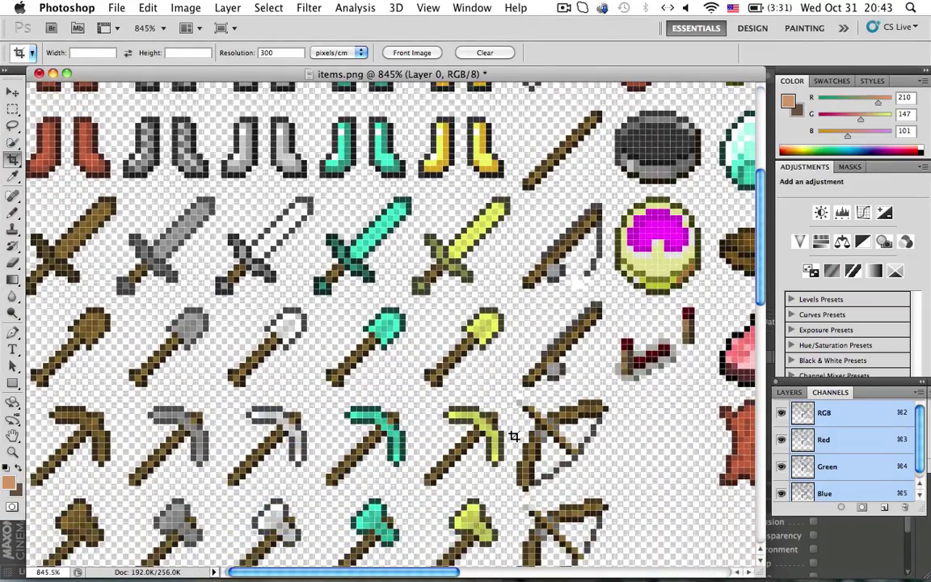
pyautogui.keyDown('alt'); pyautogui.scroll(-2, 513, 436); pyautogui.keyUp('alt')
pyautogui.scroll(1, 406, 376)
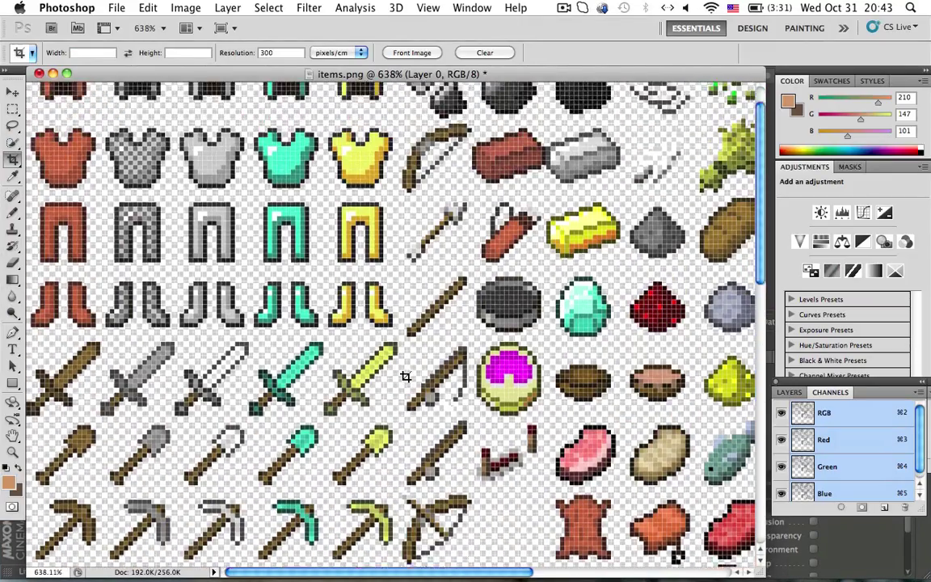
pyautogui.keyDown('alt'); pyautogui.scroll(4, 406, 377); pyautogui.keyUp('alt')
pyautogui.keyDown('alt'); pyautogui.scroll(-5, 406, 376); pyautogui.keyUp('alt')
pyautogui.keyDown('alt'); pyautogui.scroll(2, 405, 376); pyautogui.keyUp('alt')
pyautogui.keyDown('alt'); pyautogui.scroll(1, 290, 329); pyautogui.keyUp('alt')
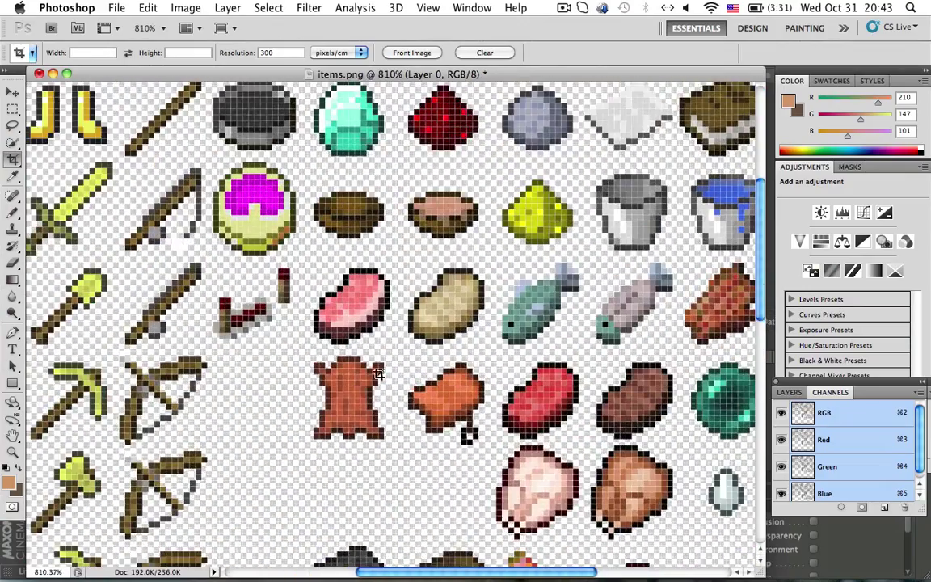
pyautogui.scroll(5, 130, 279)
pyautogui.keyDown('alt'); pyautogui.scroll(1, 220, 291); pyautogui.keyUp('alt')
pyautogui.keyDown('alt'); pyautogui.scroll(4, 220, 290); pyautogui.keyUp('alt')
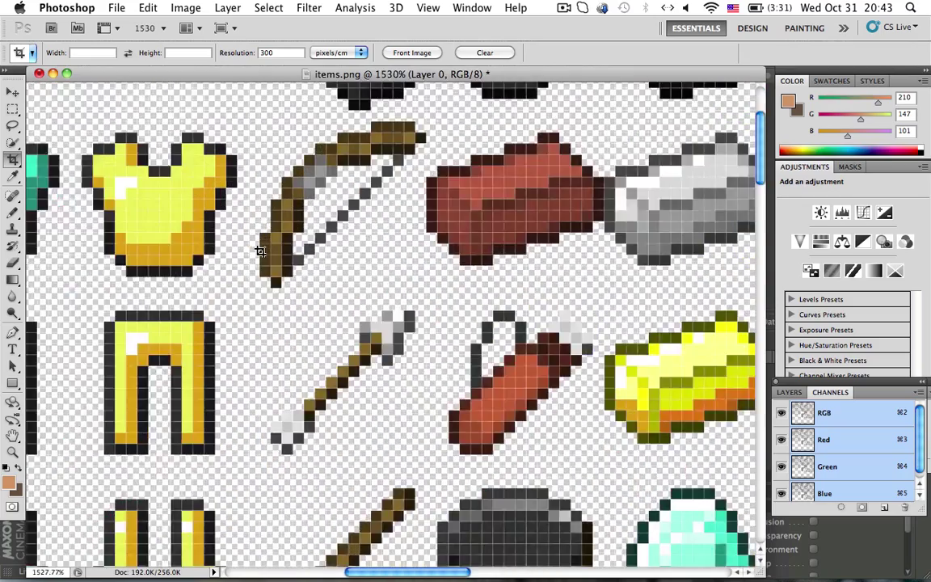
# Try to crop the items sheet tightly to the undrawn bow sprite
pyautogui.moveTo(266, 327); pyautogui.dragTo(500, 95)
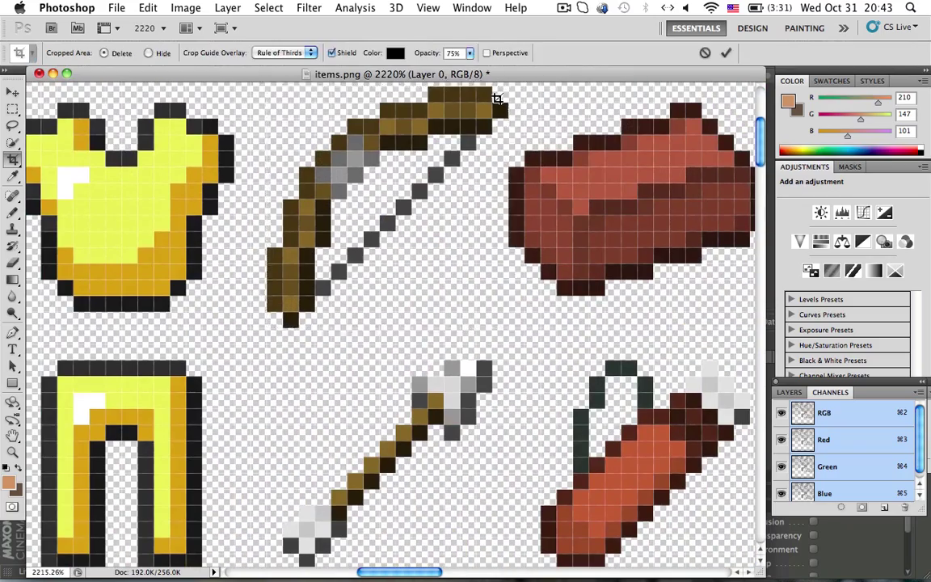
pyautogui.press('Return')
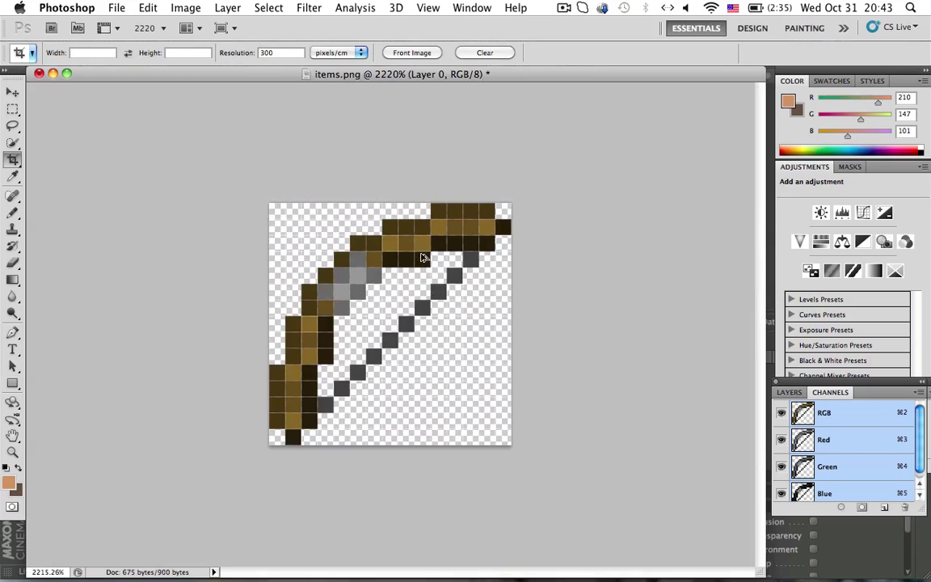
pyautogui.press('super+z')
# Switch to Finder and open the home folder's Library/Application Support/minecraft/bin folder
pyautogui.press('F9')
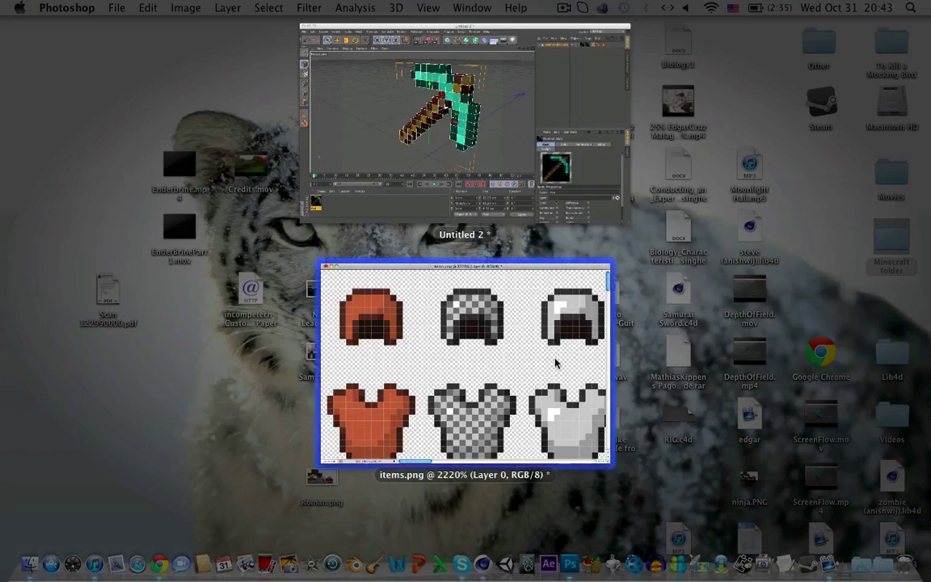
pyautogui.press('F11')
pyautogui.press('F11')
pyautogui.doubleClick(893, 236)
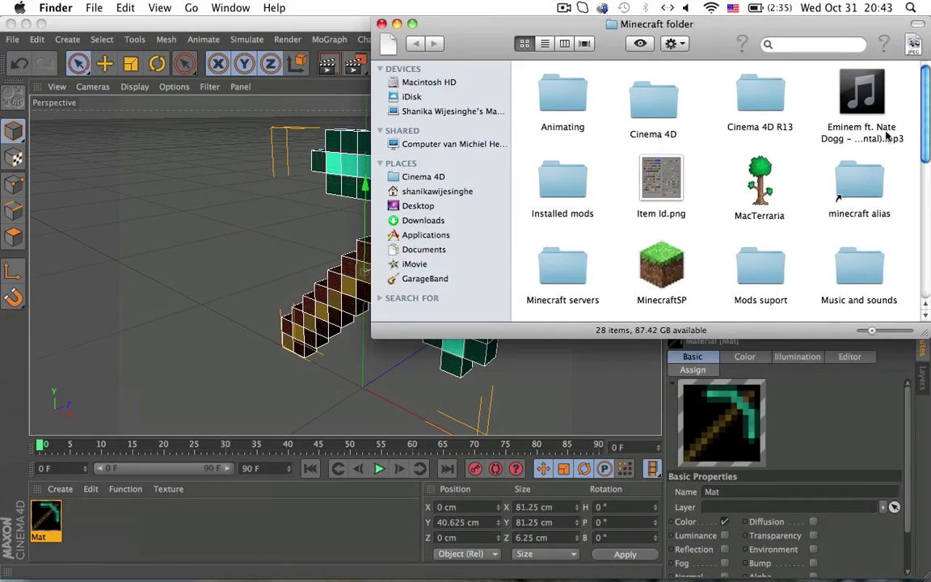
pyautogui.click(440, 190)
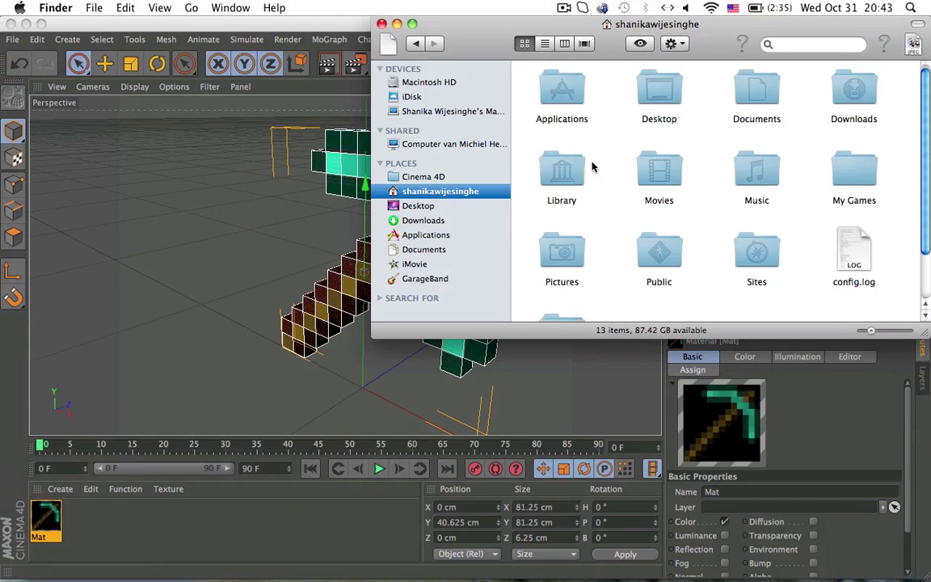
pyautogui.doubleClick(577, 166)
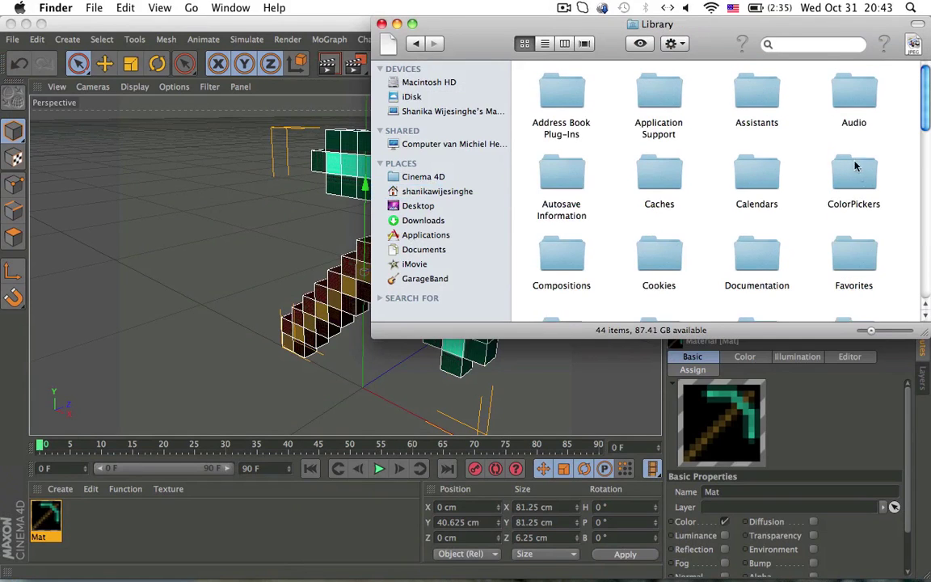
pyautogui.doubleClick(640, 96)
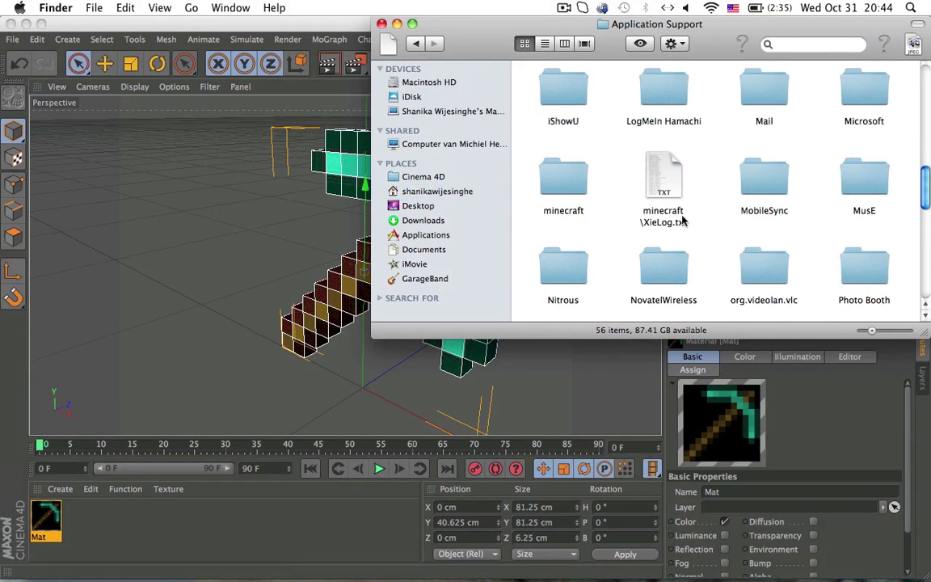
pyautogui.doubleClick(580, 183)
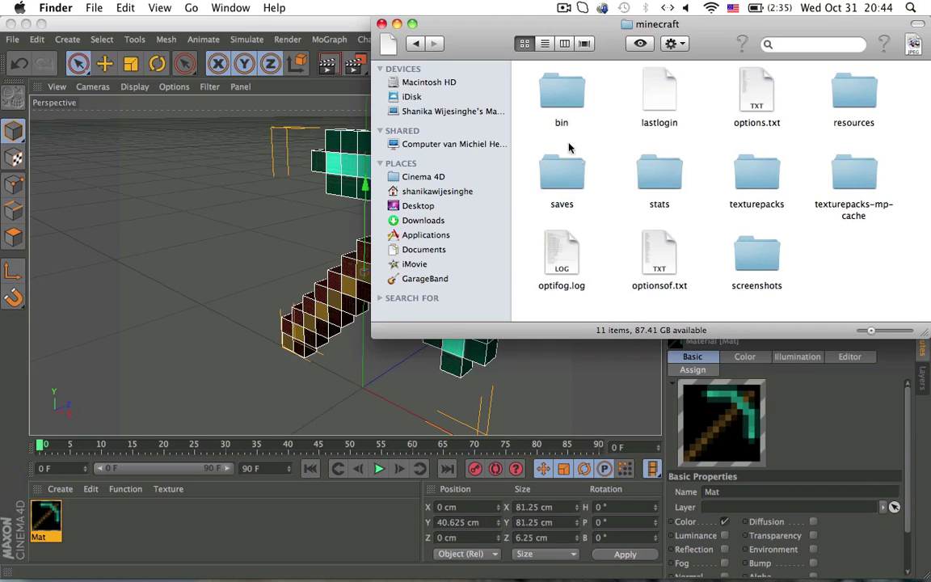
pyautogui.doubleClick(563, 105)
# Check which applications are offered for opening kiminecraft.jar
pyautogui.rightClick(554, 177)
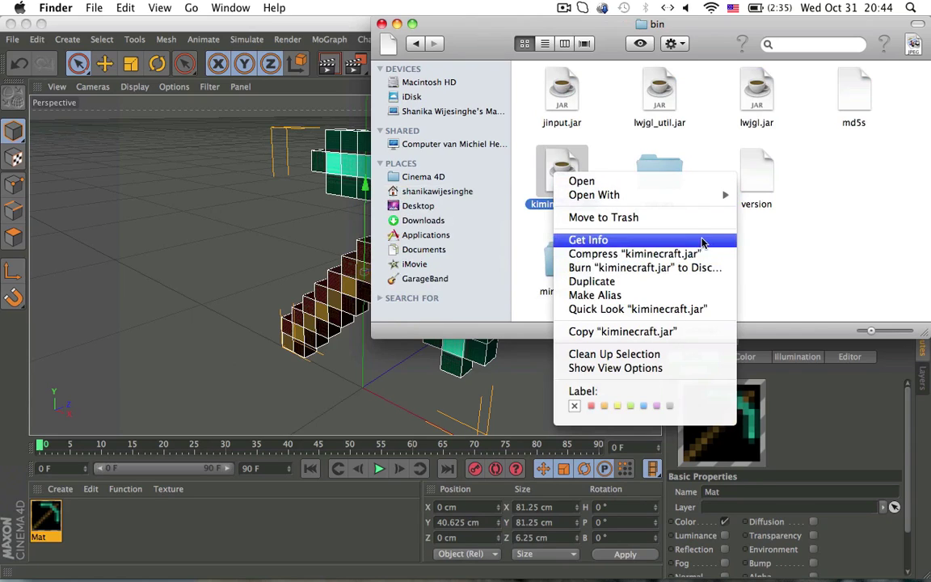
pyautogui.moveTo(685, 194)
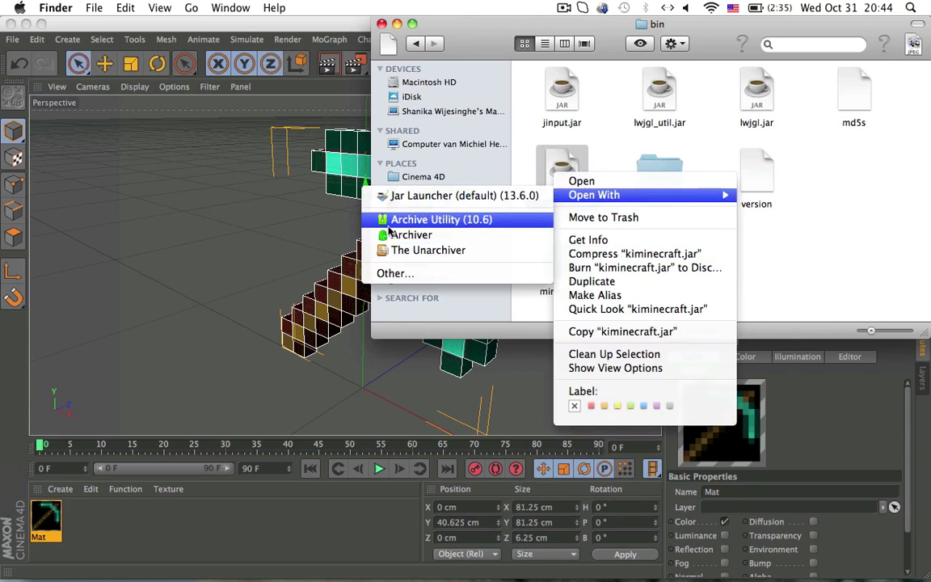
pyautogui.click(751, 226)
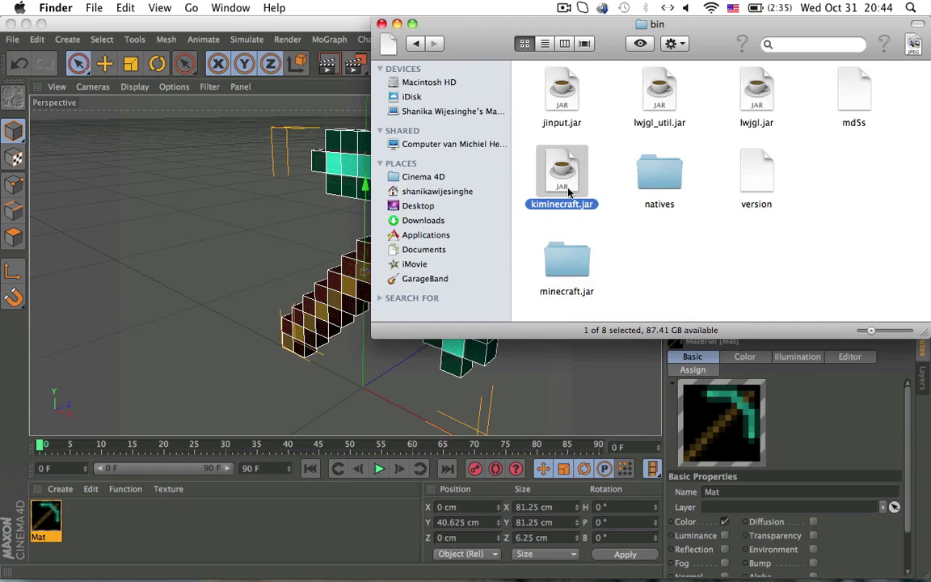
# Browse the minecraft.jar folder, locate items.png inside its gui subfolder, and put the Finder window away
pyautogui.doubleClick(572, 270)
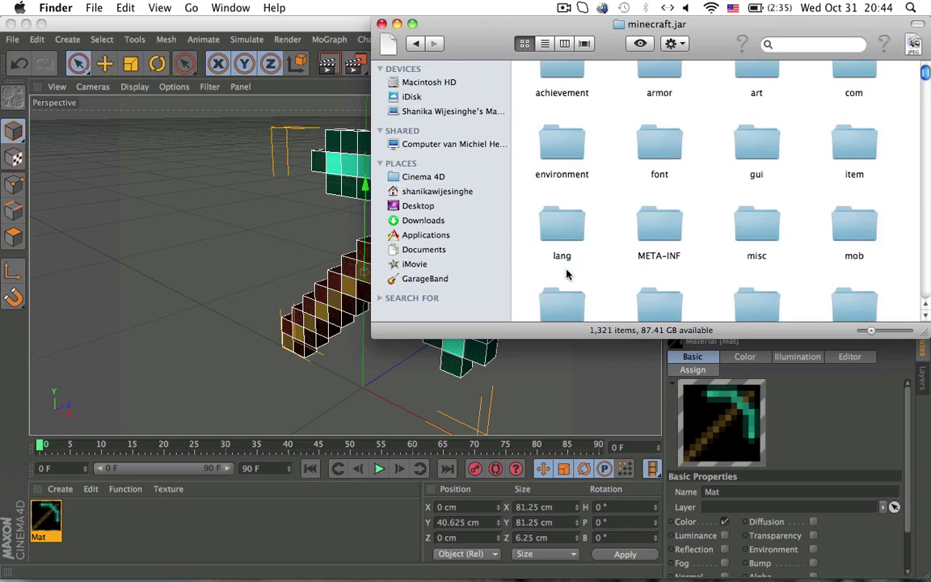
pyautogui.scroll(-3, 721, 215)
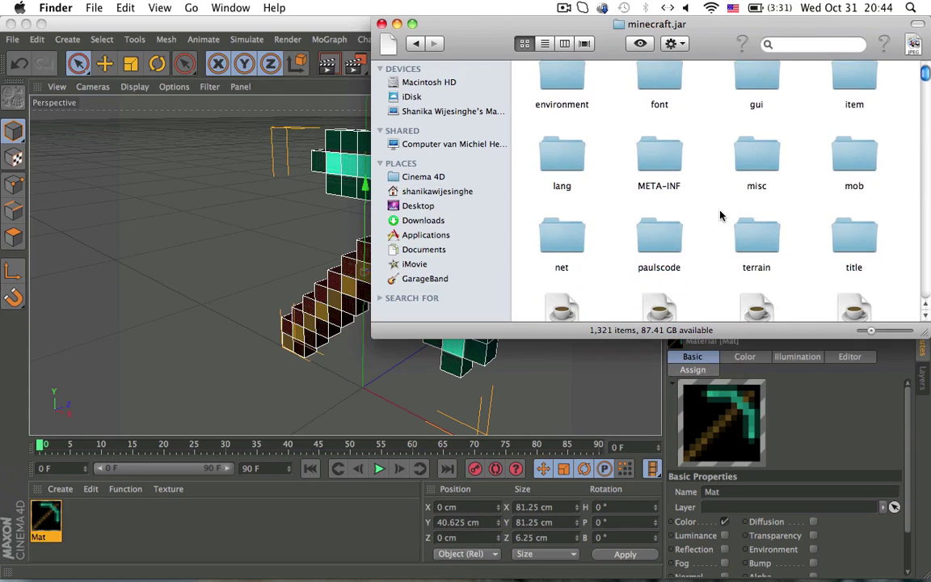
pyautogui.click(671, 43)
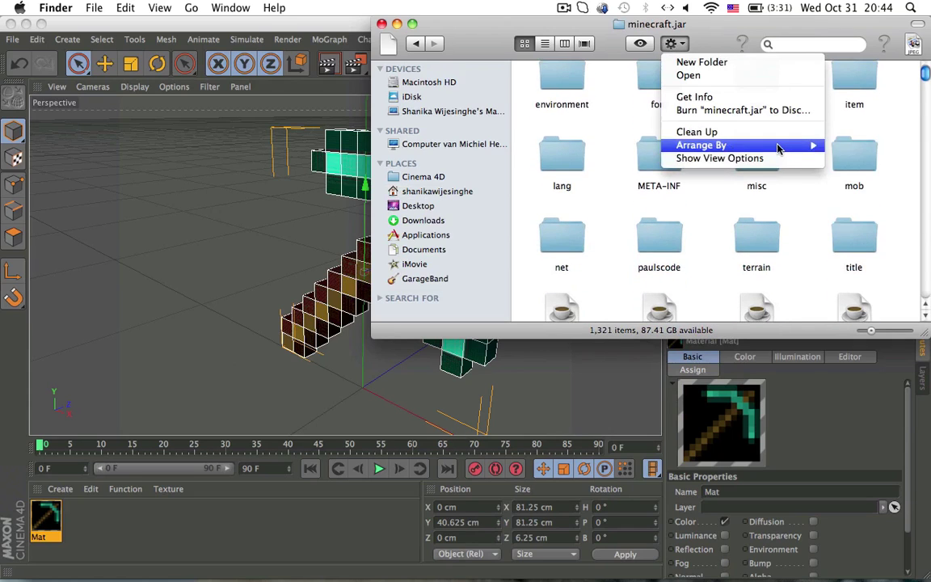
pyautogui.moveTo(767, 145)
pyautogui.click(849, 183)
pyautogui.scroll(3, 800, 181)
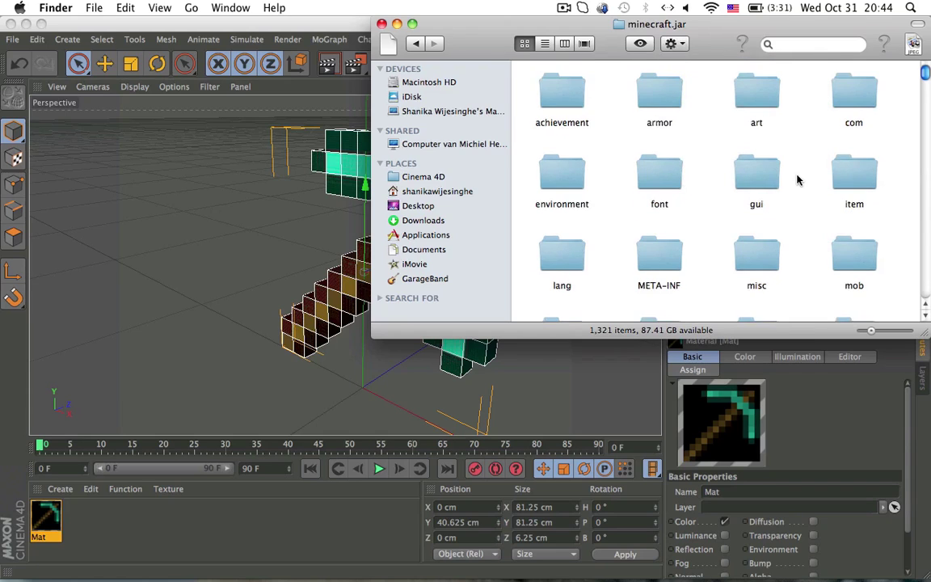
pyautogui.scroll(-3, 800, 181)
pyautogui.scroll(3, 681, 245)
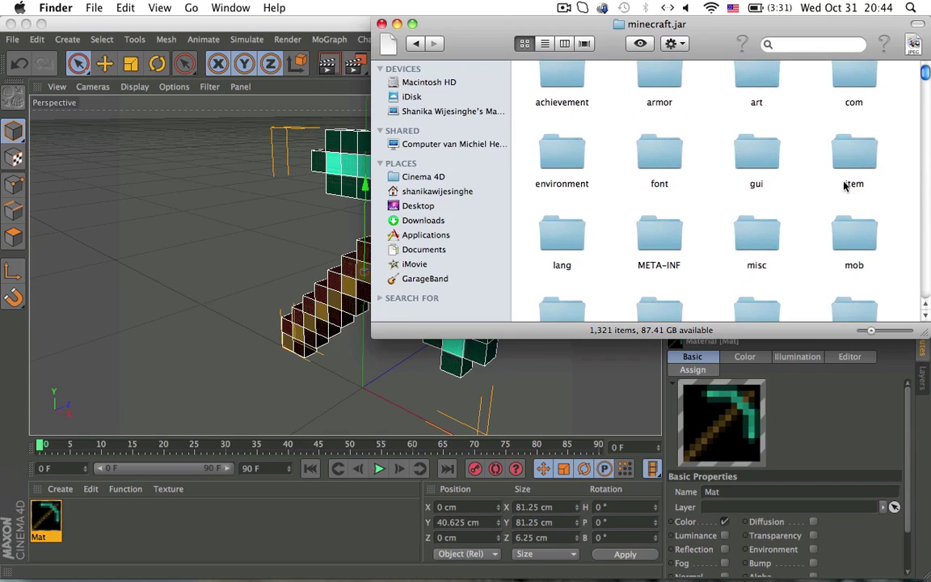
pyautogui.doubleClick(753, 184)
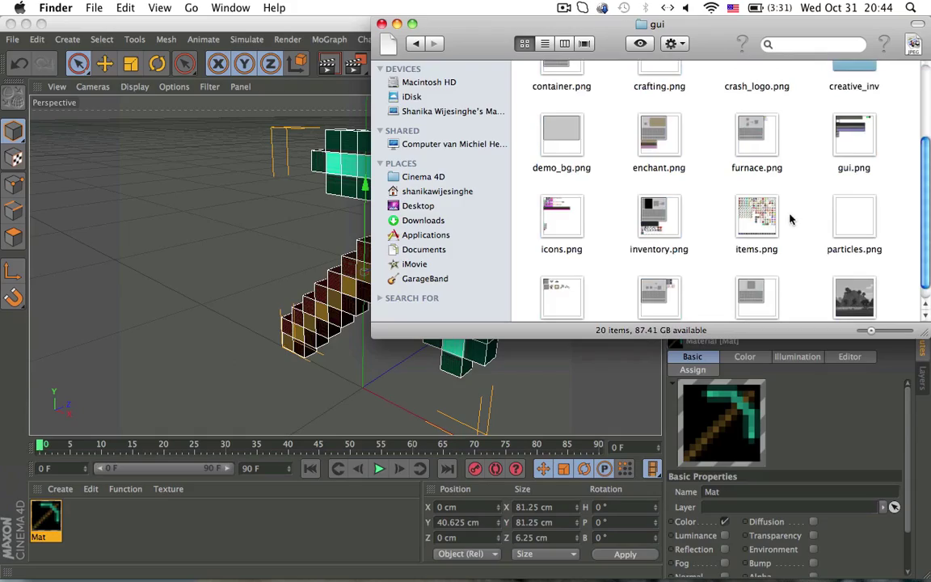
pyautogui.click(771, 216)
pyautogui.click(395, 24)
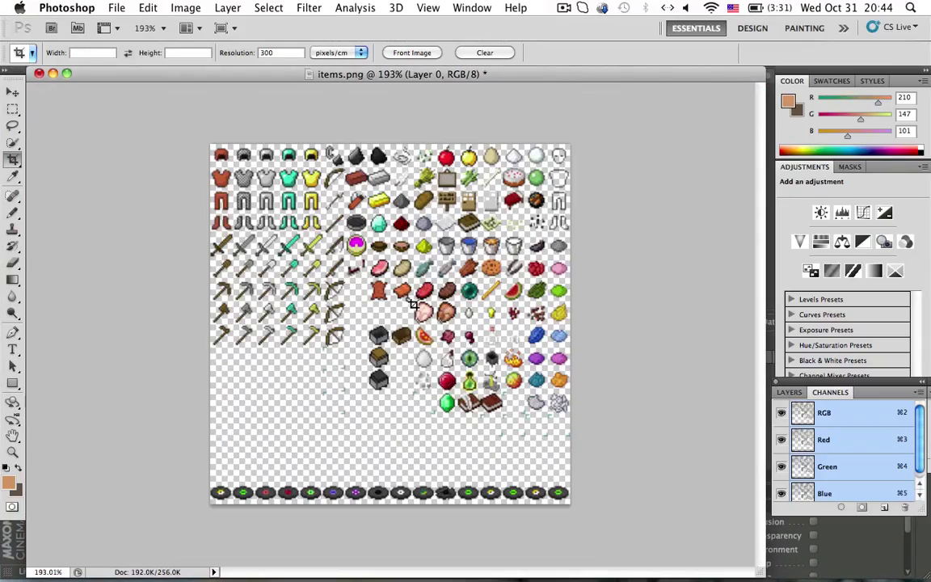
# Crop the items.png sheet in Photoshop tightly to the undrawn bow sprite beside the gold chestplate
pyautogui.keyDown('alt'); pyautogui.scroll(10, 340, 248); pyautogui.keyUp('alt')
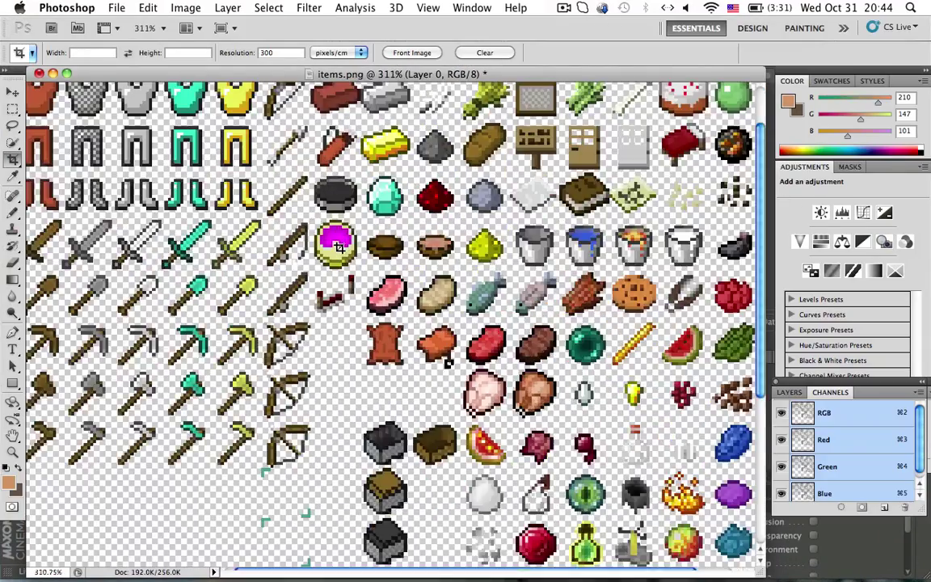
pyautogui.scroll(3, 339, 248)
pyautogui.scroll(15, 339, 248)
pyautogui.hscroll(-5, 339, 247)
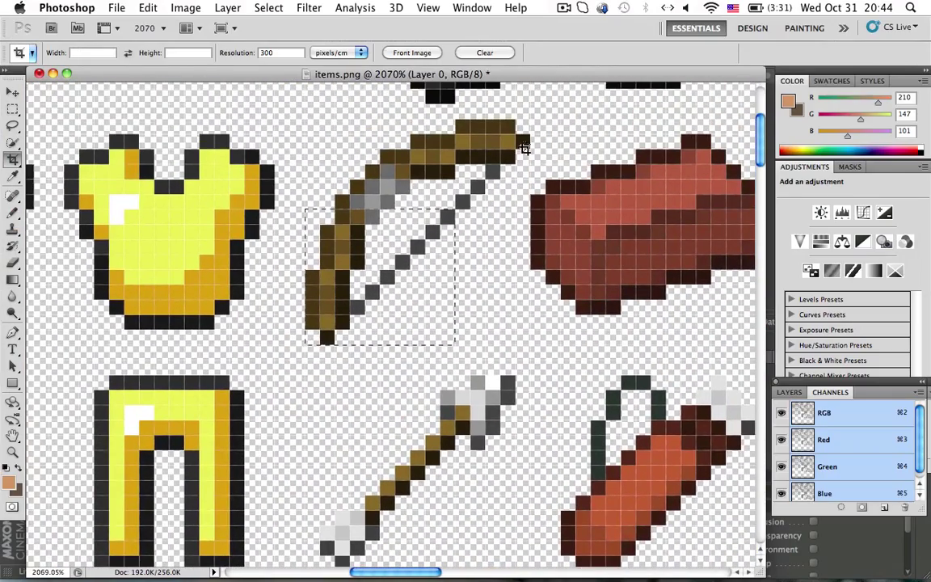
pyautogui.moveTo(526, 146); pyautogui.dragTo(521, 126)
pyautogui.press('Return')
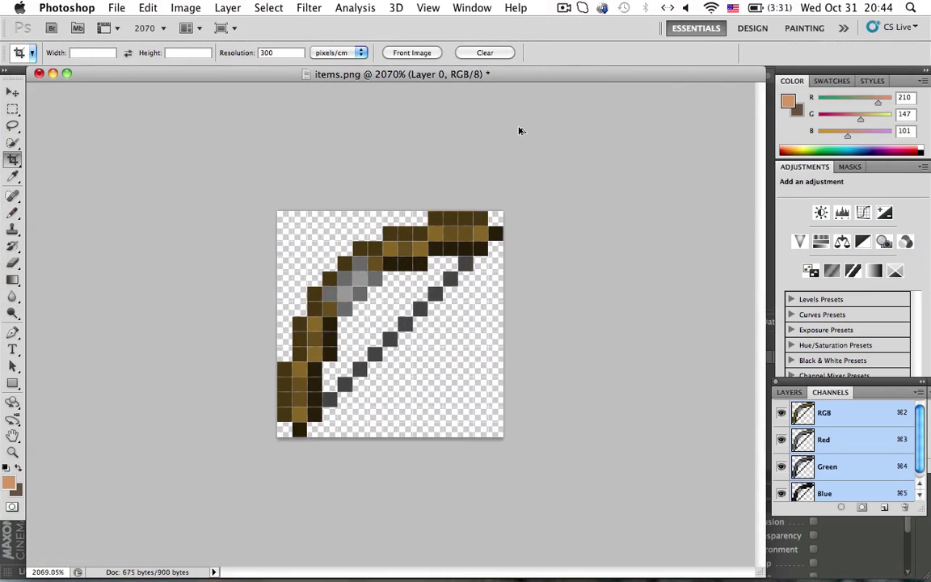
# Save the cropped bow as Bow1.png with interlacing set to None
pyautogui.press('super+shift+s')
pyautogui.write('Bo')
pyautogui.press('BackSpace')
pyautogui.write('ow1.png')
pyautogui.press('Return')
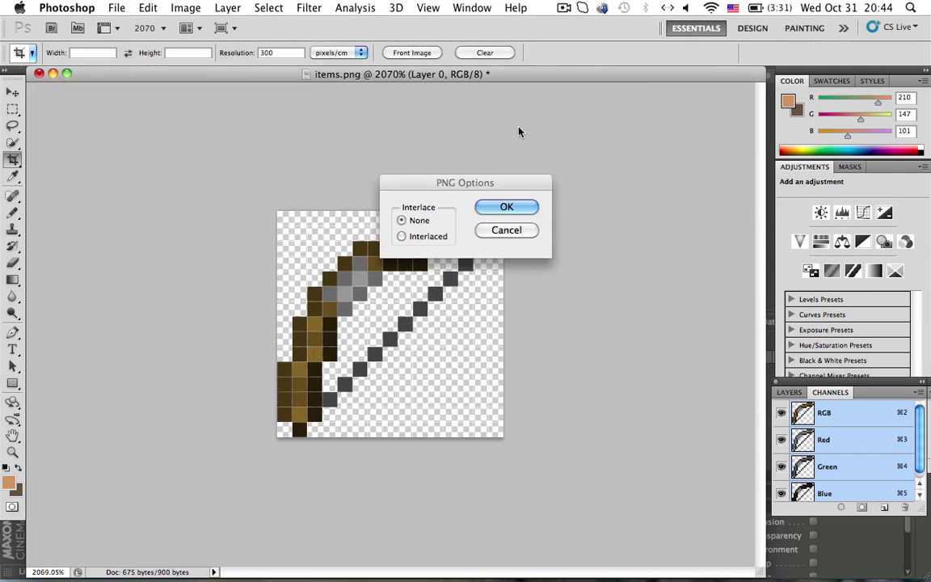
pyautogui.press('Return')
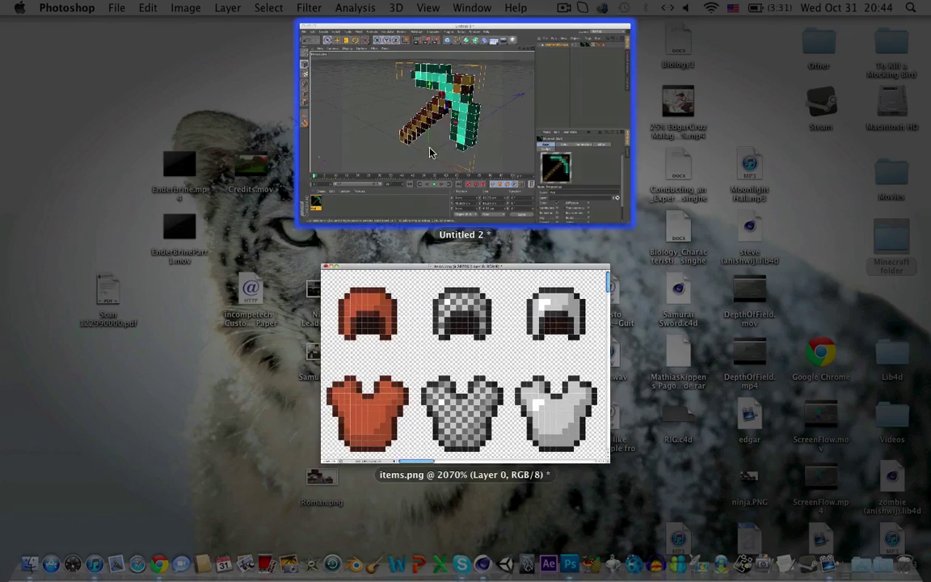
# Switch to Cinema 4D and delete the pickaxe material and the DiamondPickaxe object from the scene
pyautogui.click(447, 119)
pyautogui.click(46, 533)
pyautogui.press('Delete')
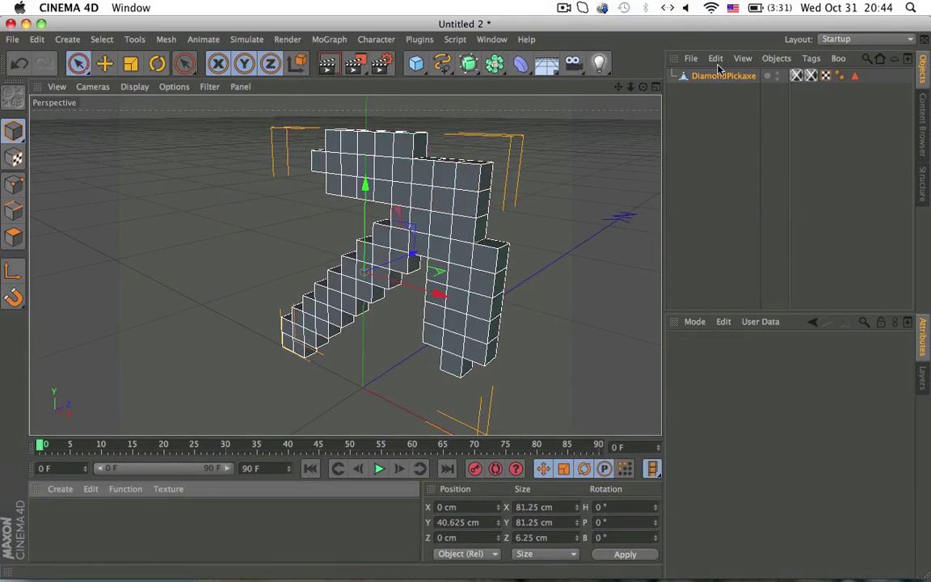
pyautogui.click(721, 75)
pyautogui.press('Delete')
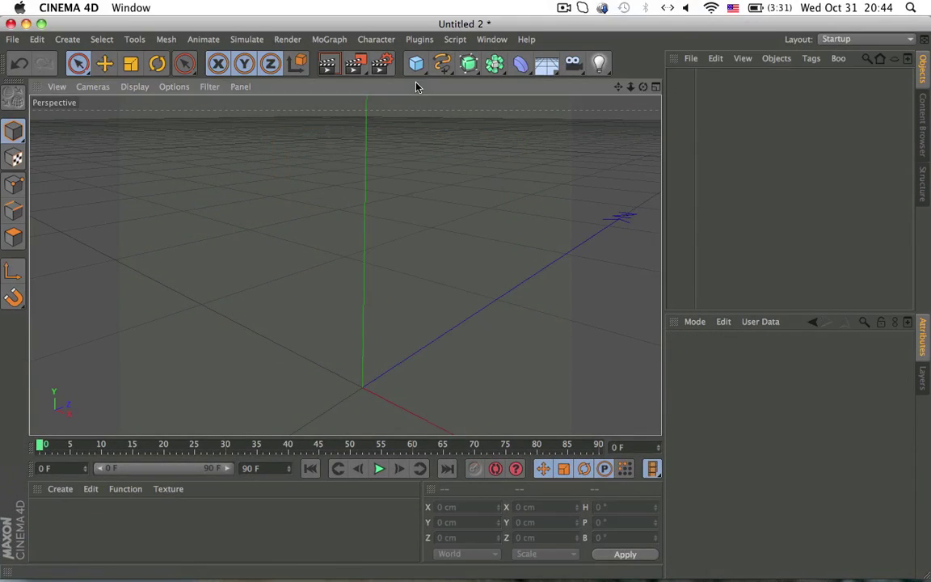
# Add a plane object to the scene
pyautogui.moveTo(416, 63); pyautogui.dragTo(548, 113)
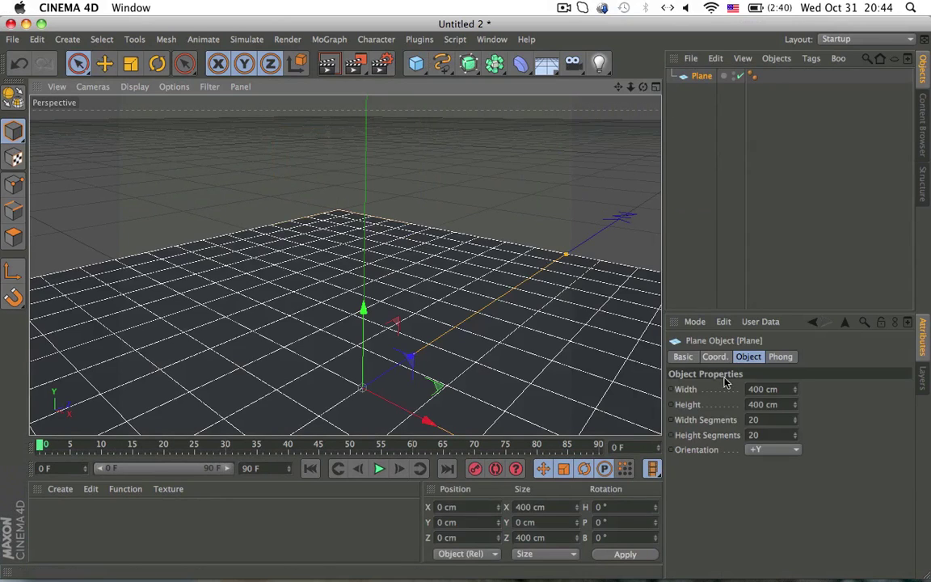
pyautogui.click(750, 389)
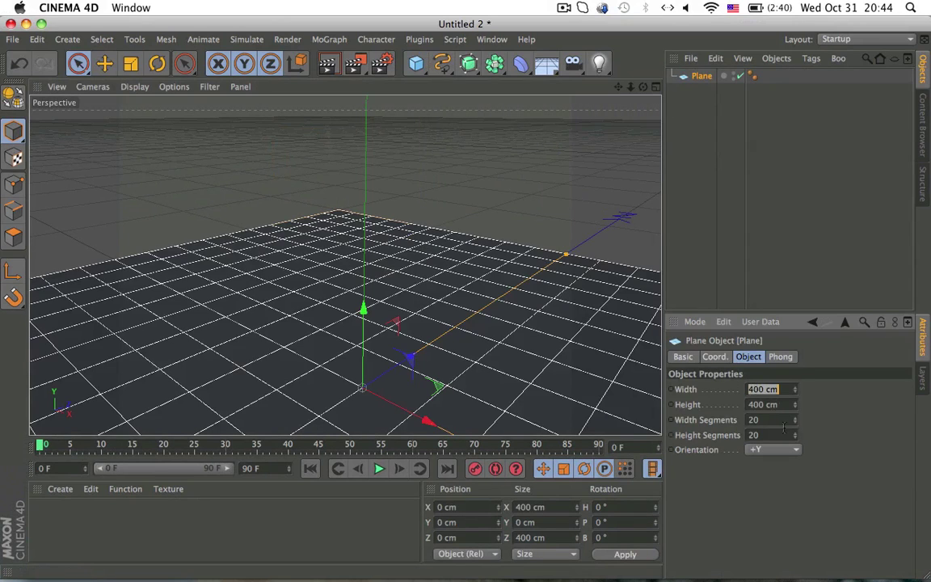
pyautogui.click(741, 234)
# Create a new material and load Bow1.png from the Items folder as its Color texture
pyautogui.doubleClick(178, 527)
pyautogui.doubleClick(43, 521)
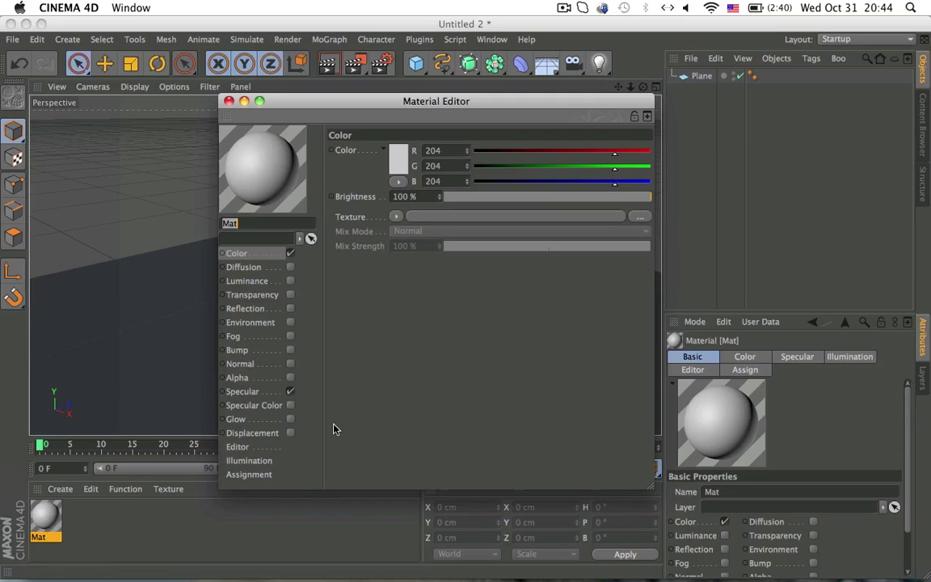
pyautogui.click(493, 215)
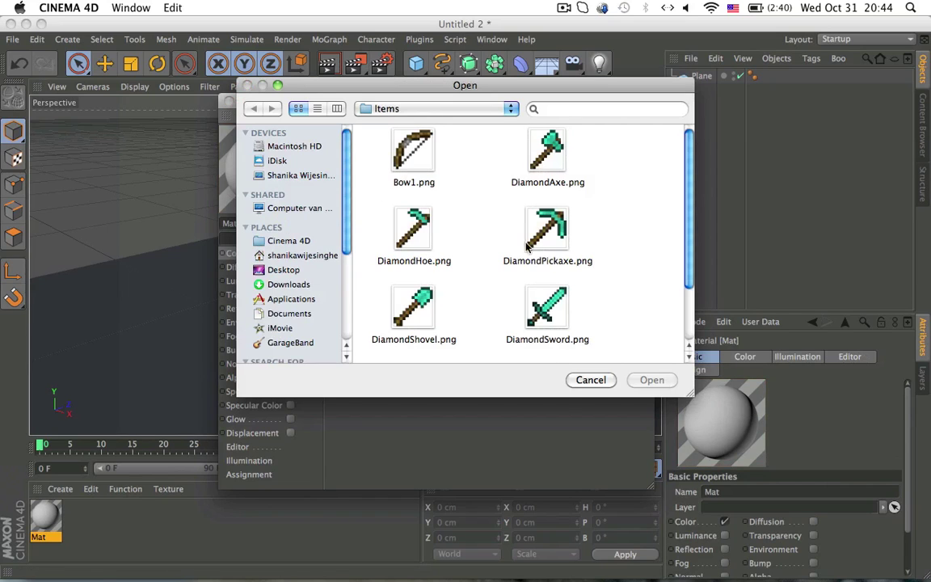
pyautogui.click(563, 249)
pyautogui.scroll(-1, 434, 179)
pyautogui.doubleClick(400, 152)
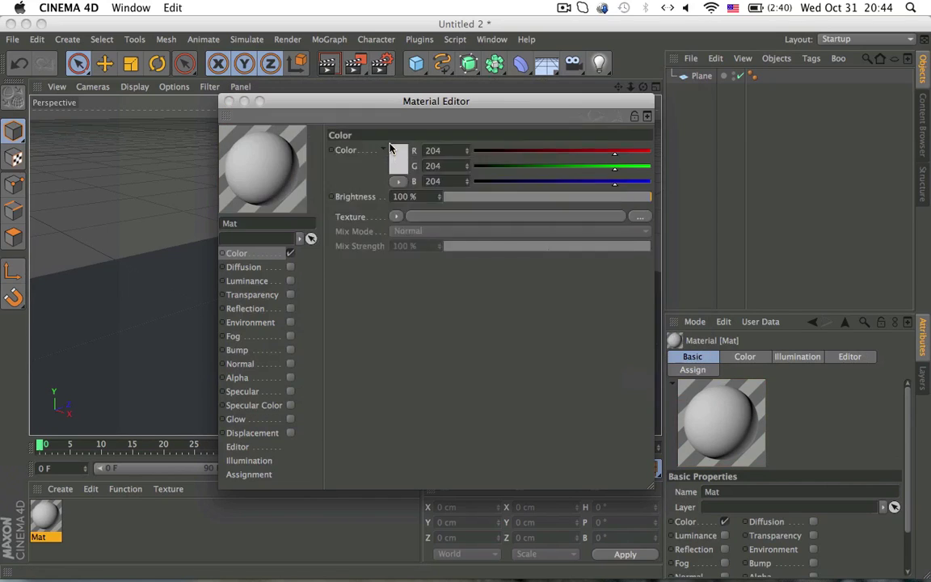
# Set the bow texture's Sampling to None in the material's Color channel
pyautogui.click(507, 219)
pyautogui.click(501, 230)
pyautogui.click(489, 257)
pyautogui.click(496, 229)
pyautogui.click(490, 244)
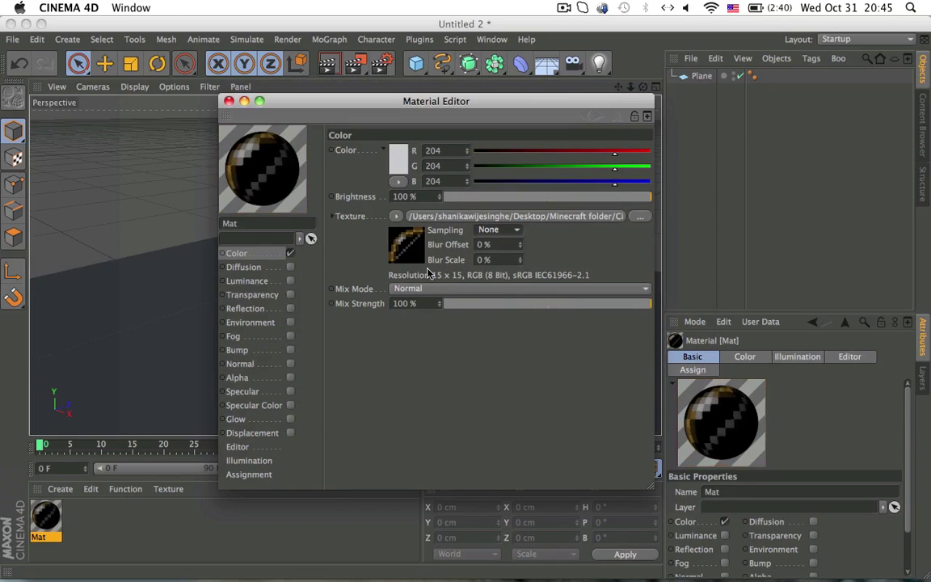
# Set the material's preview shape to a flat plane
pyautogui.rightClick(313, 176)
pyautogui.click(272, 175)
pyautogui.rightClick(279, 182)
pyautogui.click(305, 213)
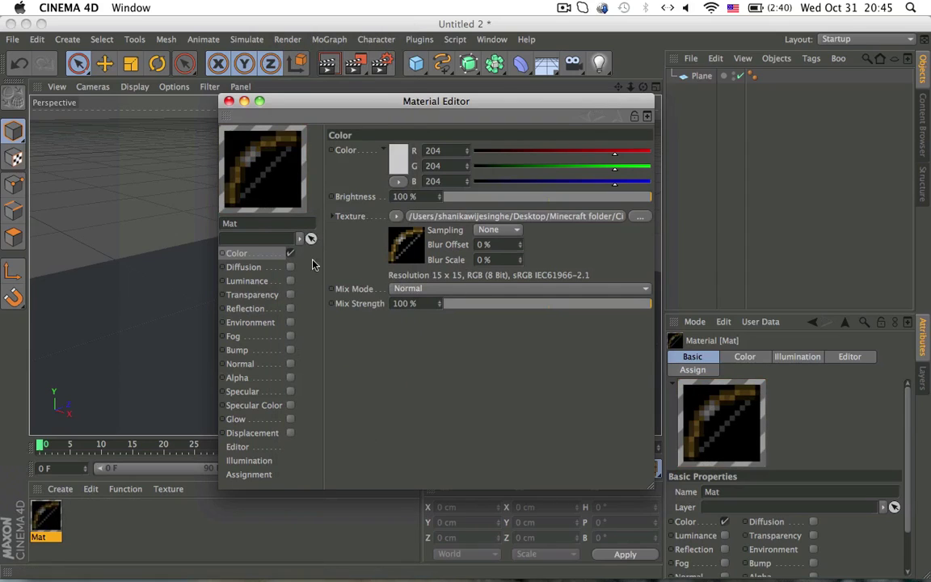
# Check the bow texture's resolution, examine the bow sprites of items.png in Photoshop, and return to Cinema 4D
pyautogui.click(504, 304)
pyautogui.moveTo(520, 311); pyautogui.dragTo(650, 306)
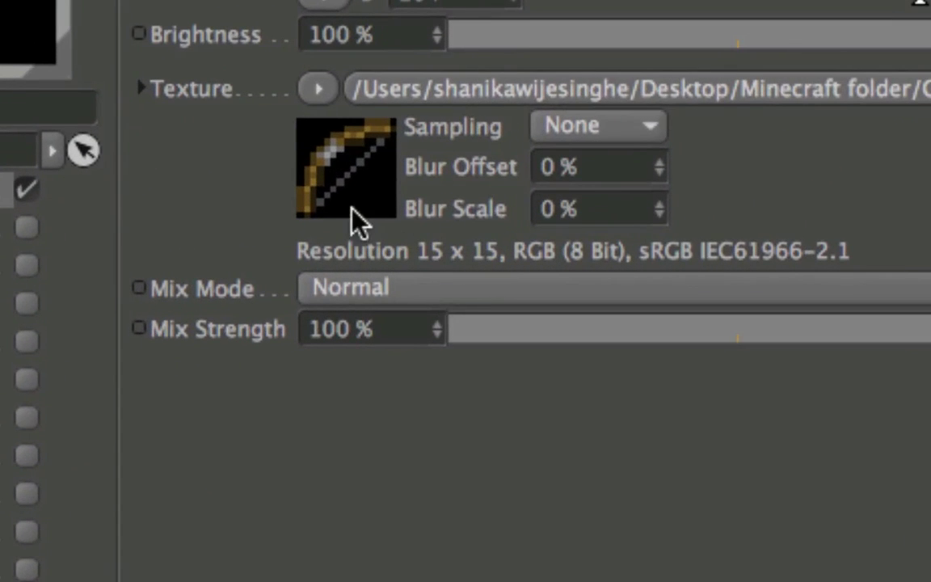
pyautogui.press('F3')
pyautogui.click(496, 340)
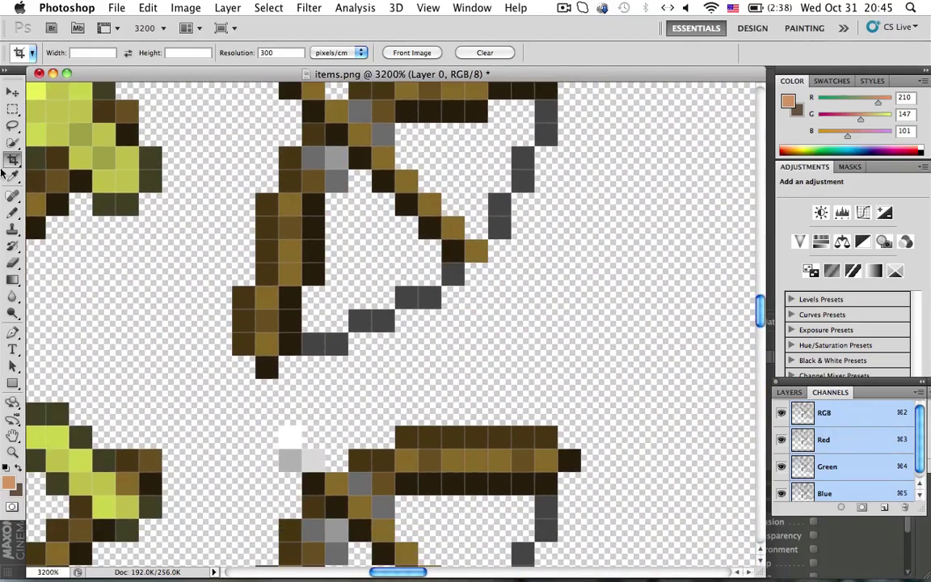
pyautogui.scroll(-5, 312, 255)
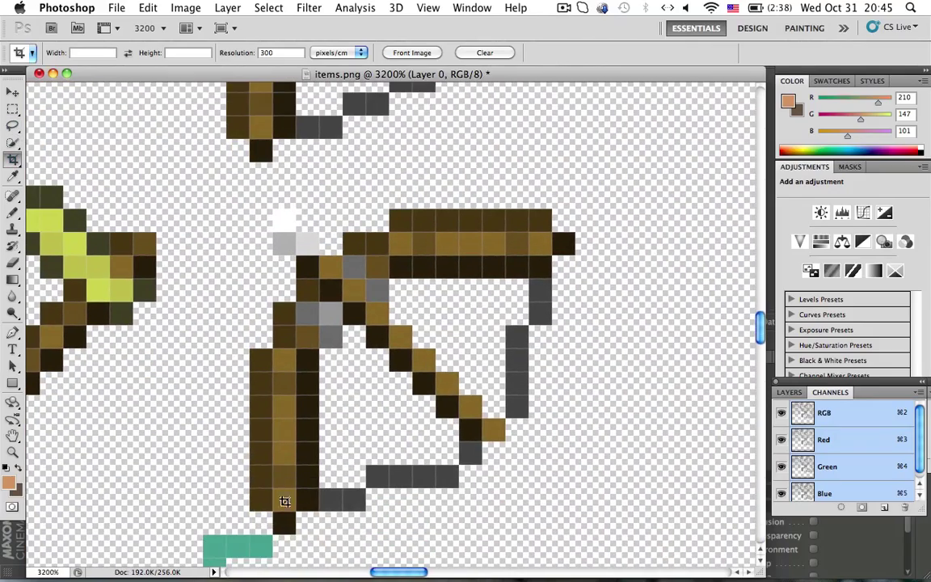
pyautogui.moveTo(532, 295); pyautogui.dragTo(574, 209)
pyautogui.press('F3')
pyautogui.click(507, 315)
pyautogui.press('Escape')
pyautogui.press('F3')
pyautogui.click(226, 211)
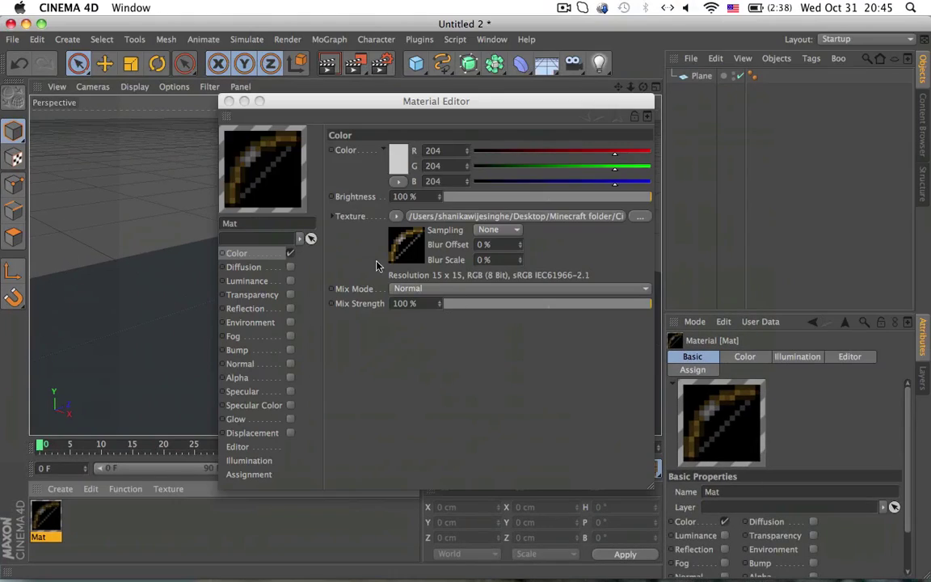
# Close the material editor and set the plane's width segments and height segments to 15 each
pyautogui.click(230, 101)
pyautogui.click(700, 76)
pyautogui.click(776, 420)
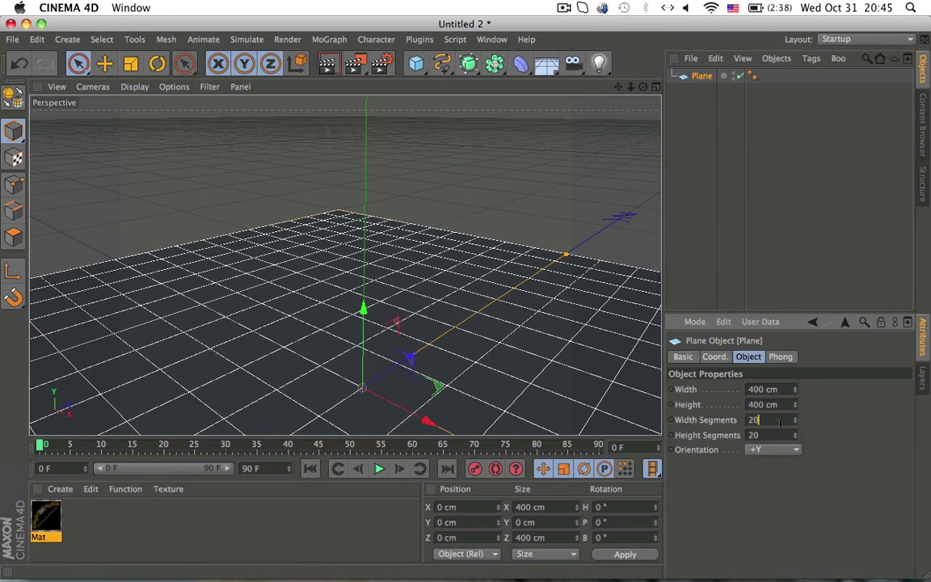
pyautogui.write('15')
pyautogui.click(778, 434)
pyautogui.write('15')
# Set the plane's width to 15*6.25 (93.75 cm)
pyautogui.click(772, 389)
pyautogui.write('15')
pyautogui.doubleClick(765, 390)
pyautogui.write('15')
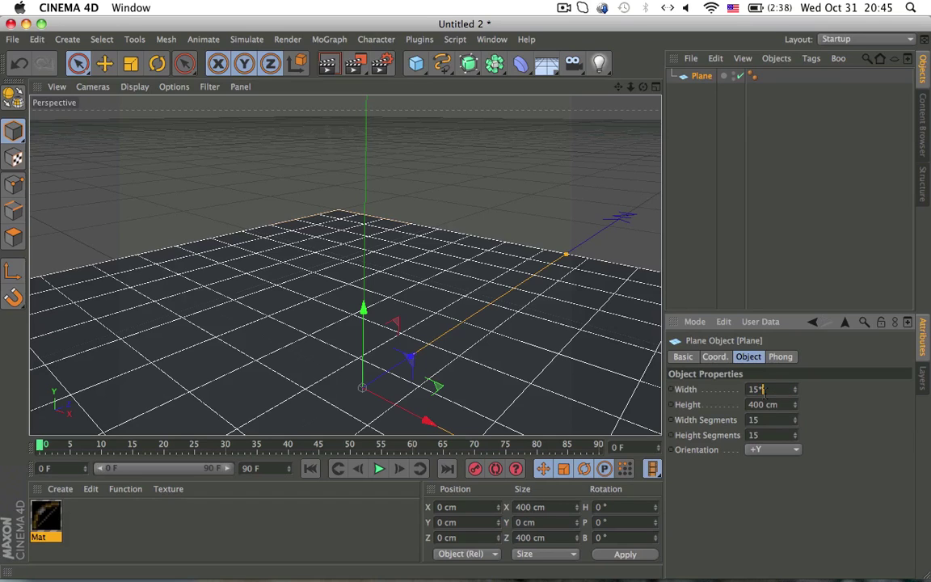
pyautogui.write('*6.25')
pyautogui.press('Return')
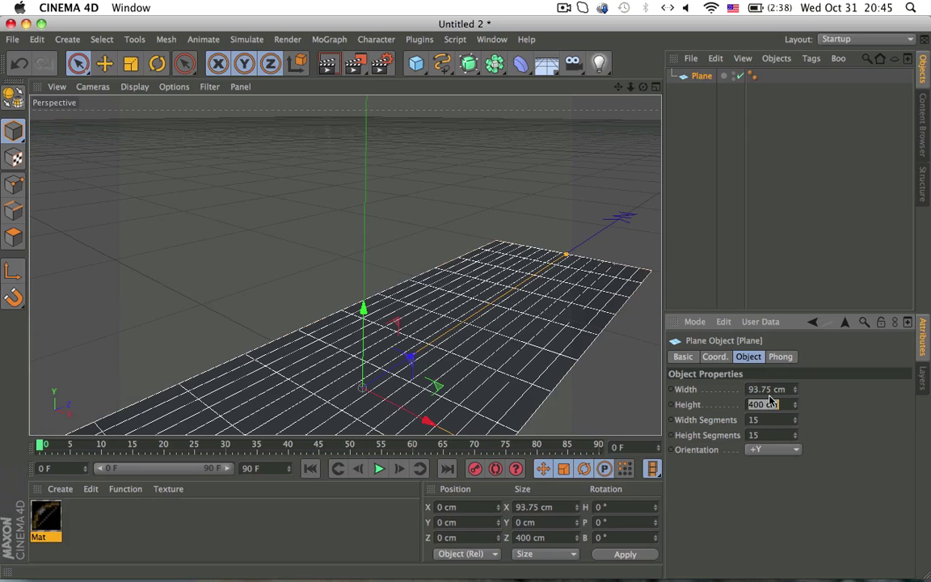
# Copy the plane's width value of 93.75 cm into its height
pyautogui.doubleClick(769, 391)
pyautogui.press('super+c')
pyautogui.click(770, 402)
pyautogui.press('super+v')
pyautogui.press('Return')
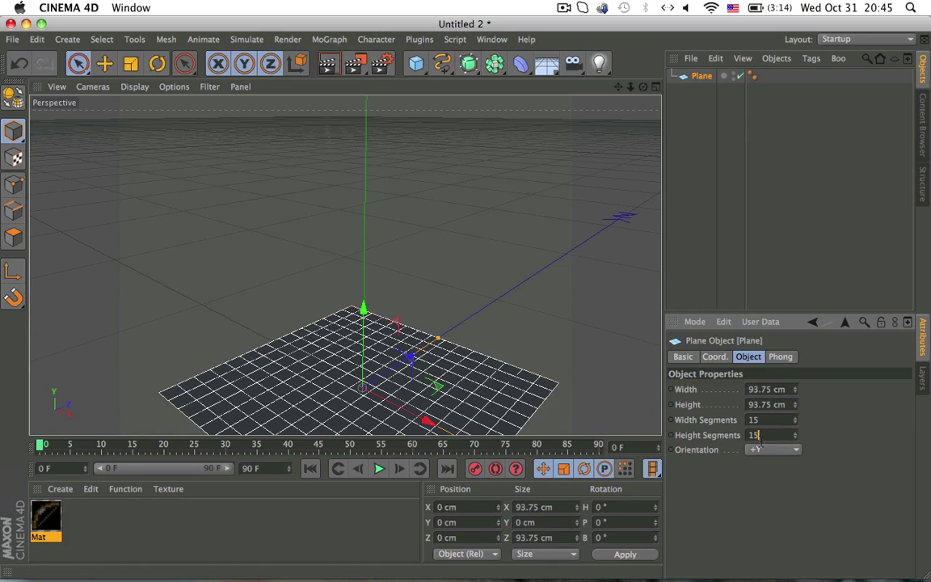
# Set the plane's orientation to -Z and raise it to a Y position of 46.875 cm
pyautogui.click(764, 450)
pyautogui.click(754, 525)
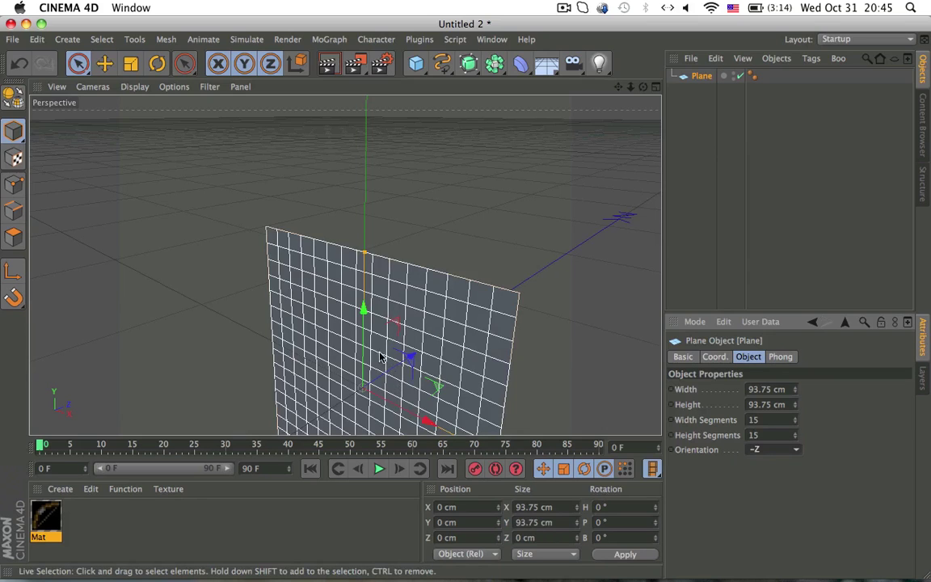
pyautogui.moveTo(364, 307); pyautogui.dragTo(363, 188)
pyautogui.press('e')
# Review the Move tool's quantize setting and apply the bow material Mat to the plane
pyautogui.click(889, 357)
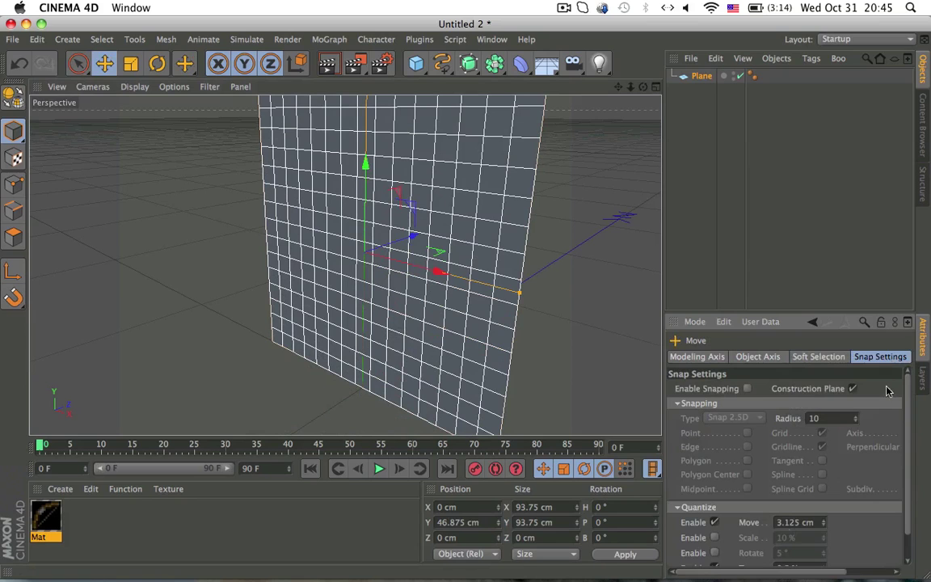
pyautogui.click(796, 524)
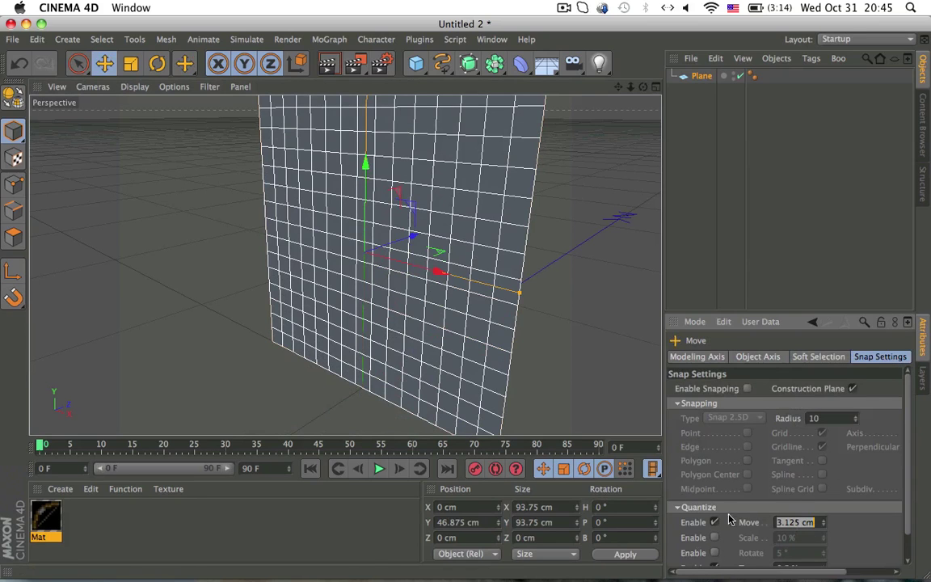
pyautogui.click(556, 291)
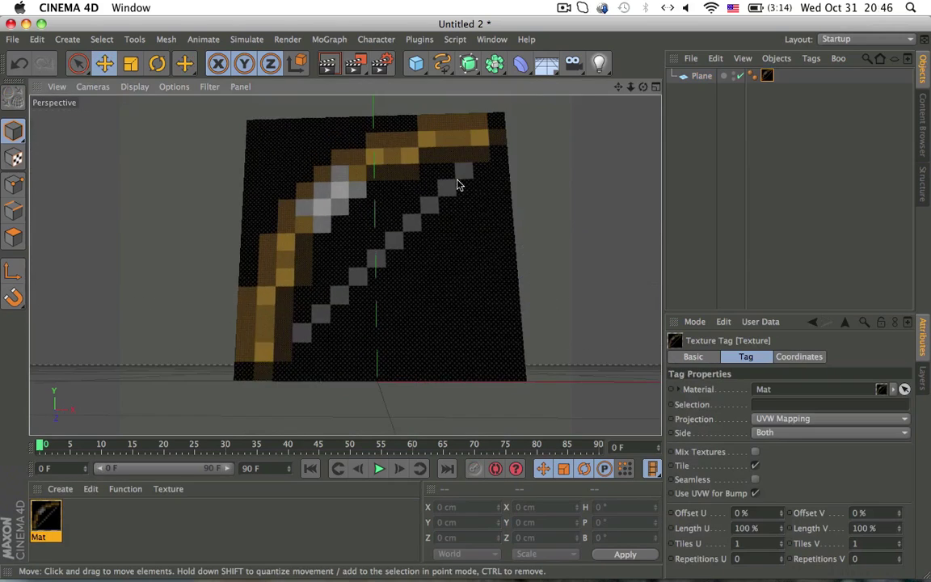
pyautogui.scroll(-3, 458, 186)
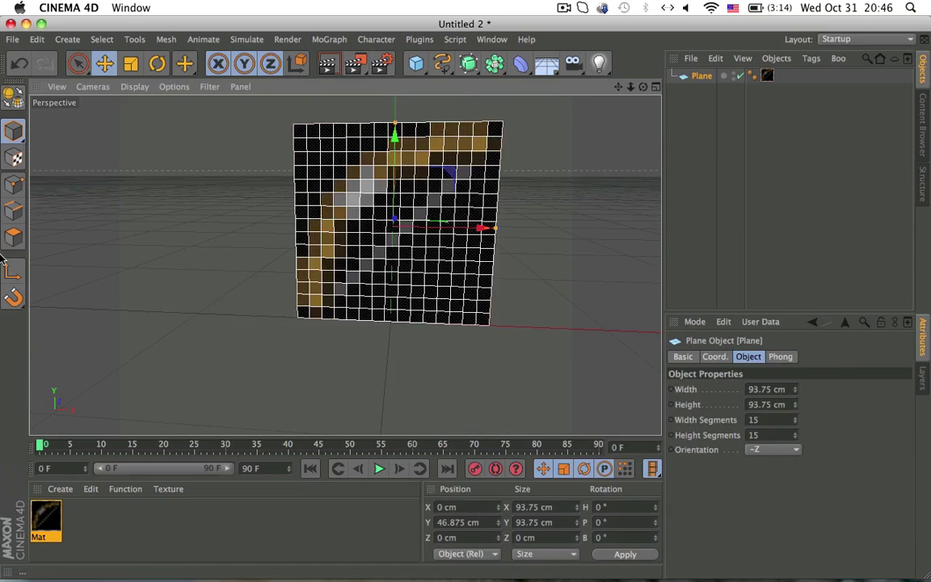
# Make the plane editable in polygon mode and switch to Live Selection in the Front view
pyautogui.click(13, 236)
pyautogui.click(13, 97)
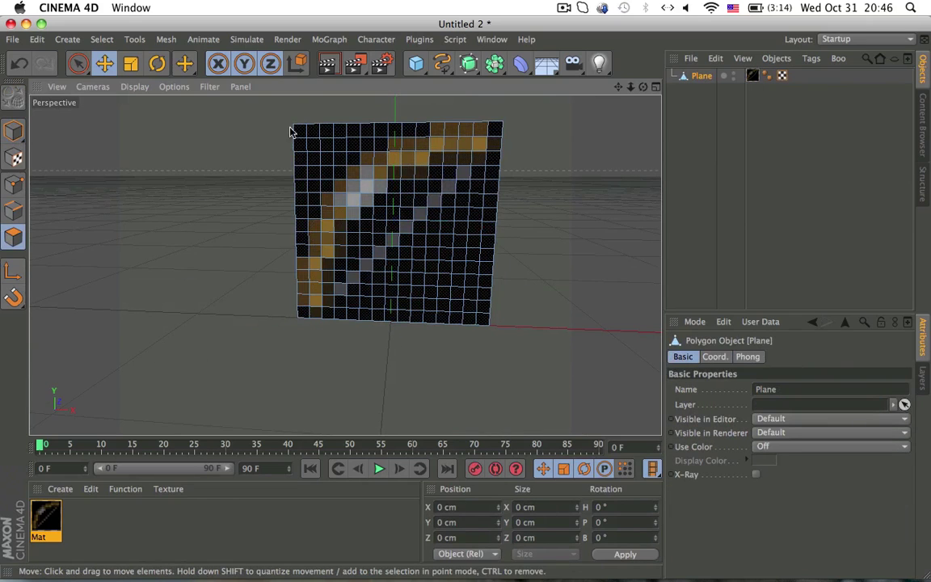
pyautogui.click(72, 65)
pyautogui.press('F4')
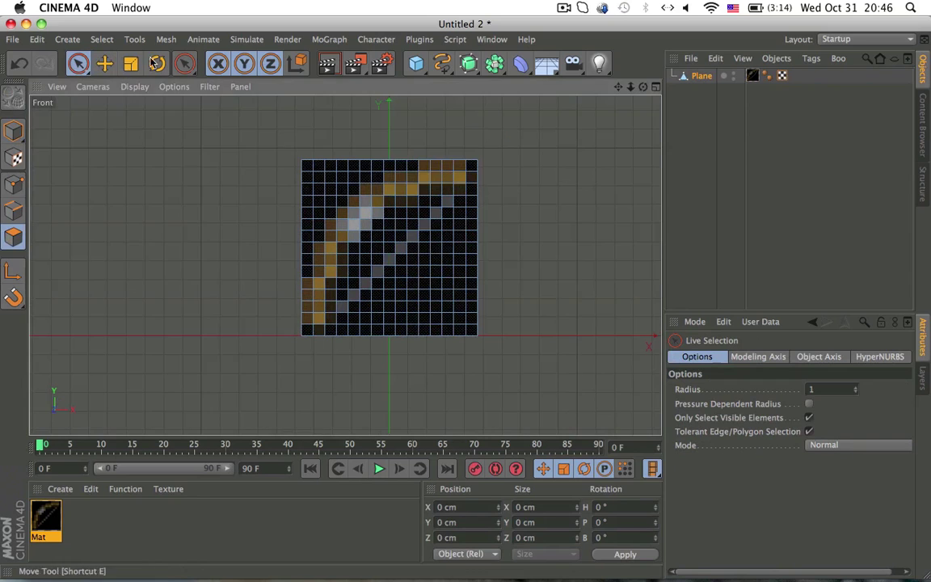
# Set the Front view's display mode to Gouraud Shading
pyautogui.click(167, 86)
pyautogui.click(134, 87)
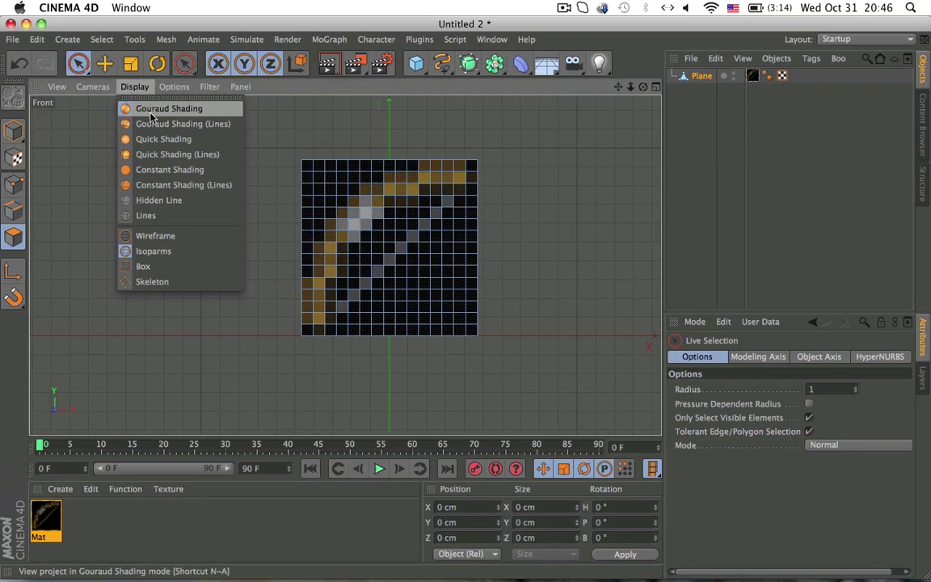
pyautogui.click(185, 114)
# Select every polygon covering the bow and its string, invert the selection, and delete the black background polygons
pyautogui.scroll(5, 357, 233)
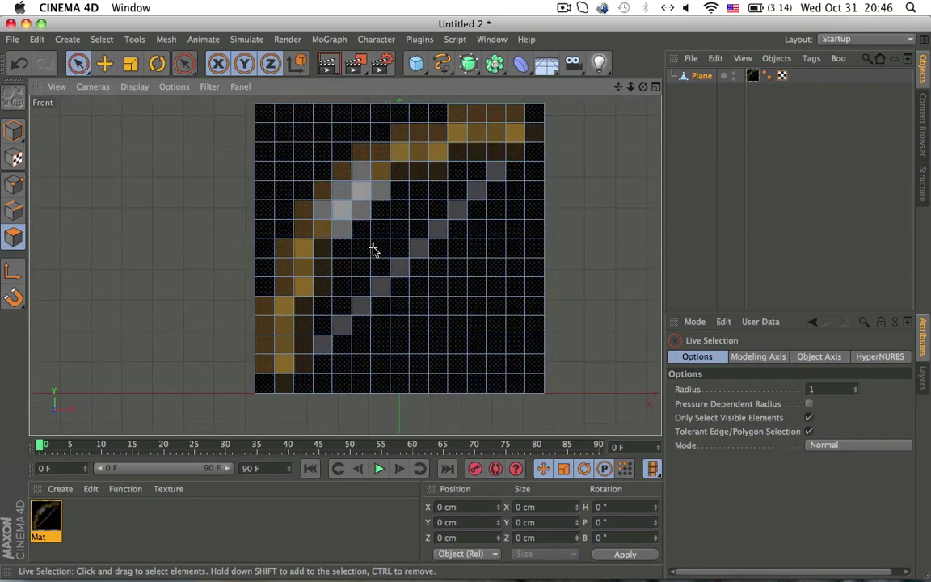
pyautogui.scroll(-3, 276, 323)
pyautogui.moveTo(270, 376); pyautogui.dragTo(239, 380)
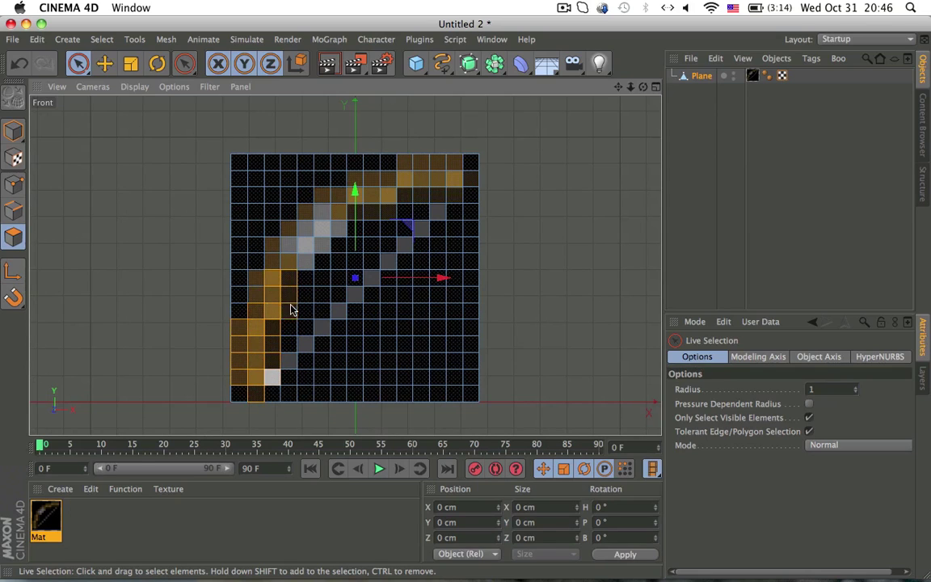
pyautogui.moveTo(273, 368)
pyautogui.mouseDown()
pyautogui.moveTo(307, 352)
pyautogui.moveTo(374, 282)
pyautogui.moveTo(376, 265)
pyautogui.moveTo(471, 190)
pyautogui.moveTo(442, 167)
pyautogui.mouseUp()
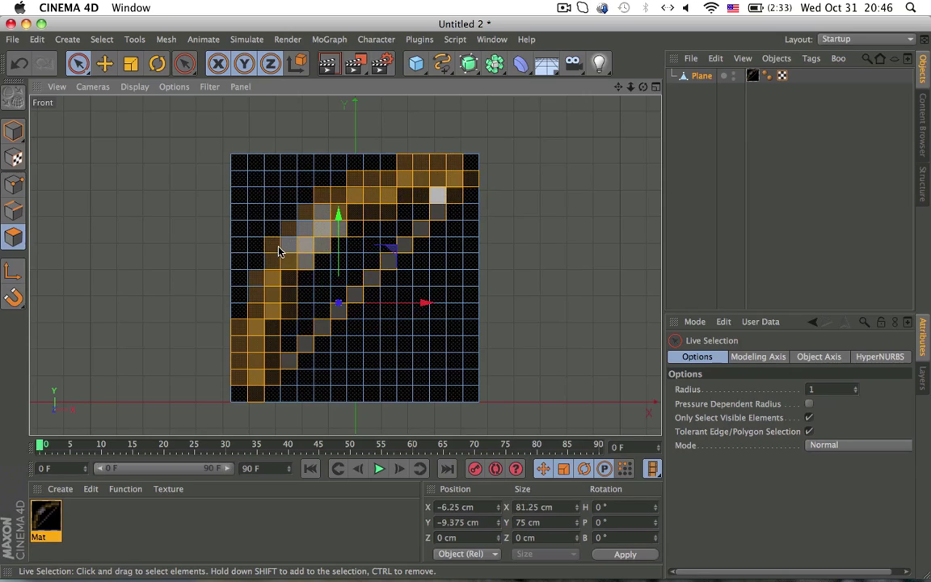
pyautogui.moveTo(277, 274)
pyautogui.mouseDown()
pyautogui.moveTo(266, 273)
pyautogui.moveTo(259, 293)
pyautogui.mouseUp()
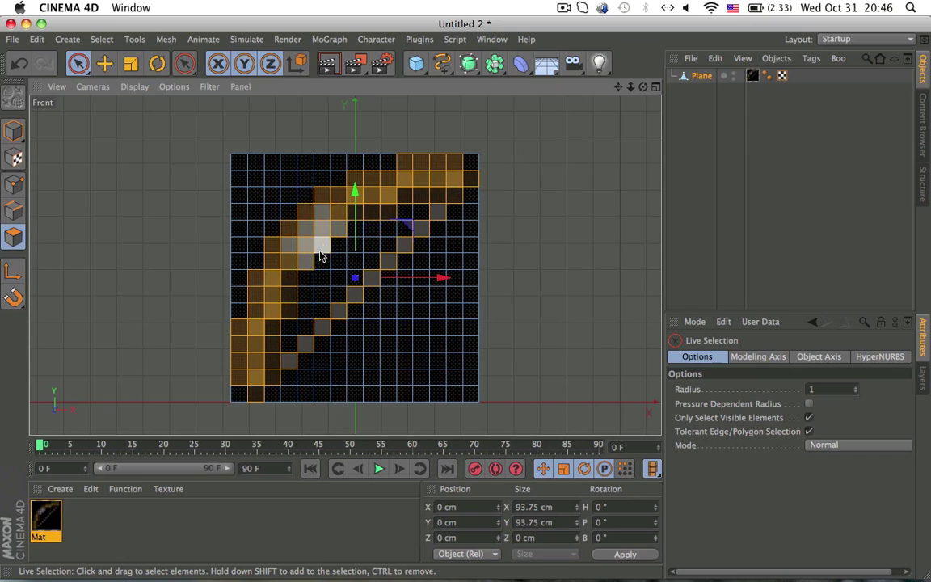
pyautogui.press('super+a')
pyautogui.press('Delete')
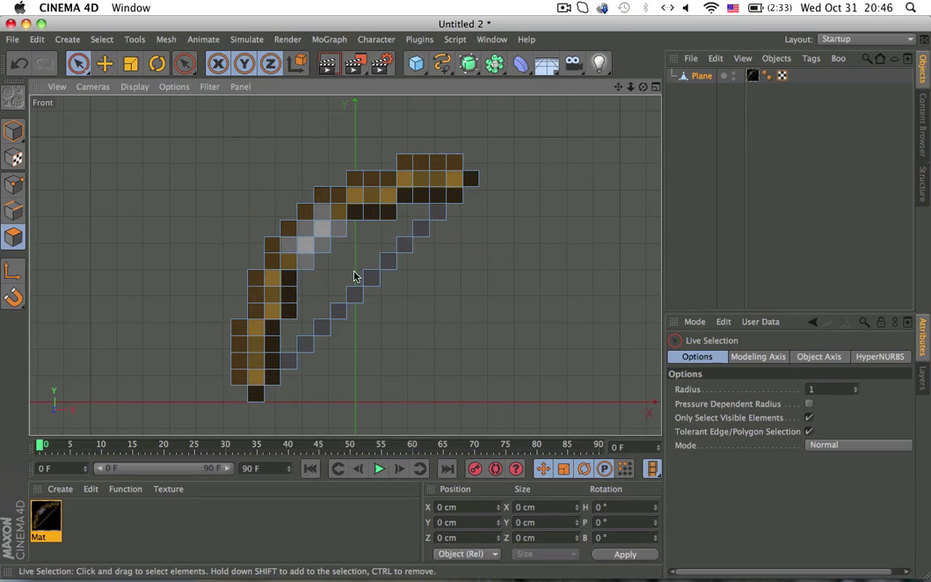
# Select all bow polygons, inspect them from several angles in the Perspective view, and clear the selection
pyautogui.press('super+a')
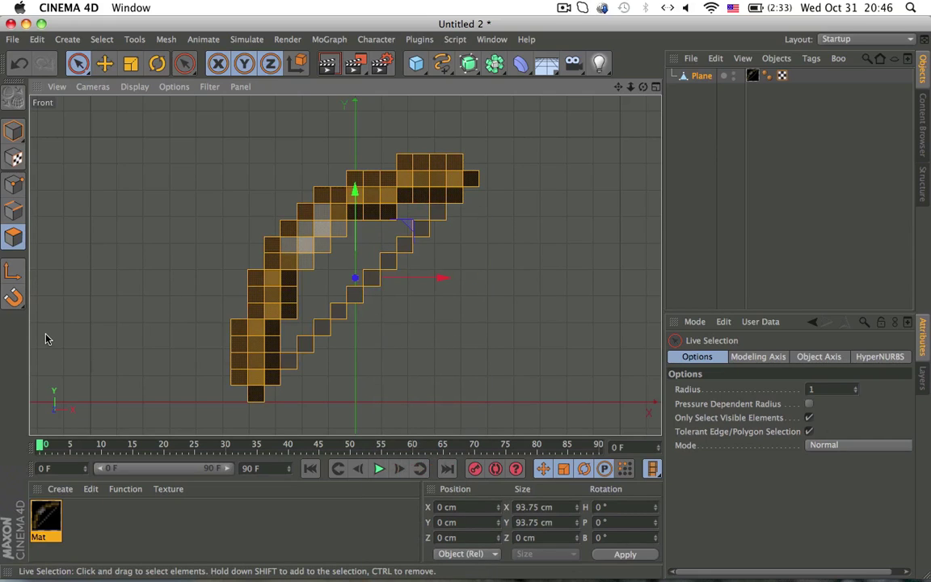
pyautogui.press('F1')
pyautogui.keyDown('alt'); pyautogui.moveTo(316, 229); pyautogui.dragTo(185, 234); pyautogui.keyUp('alt')
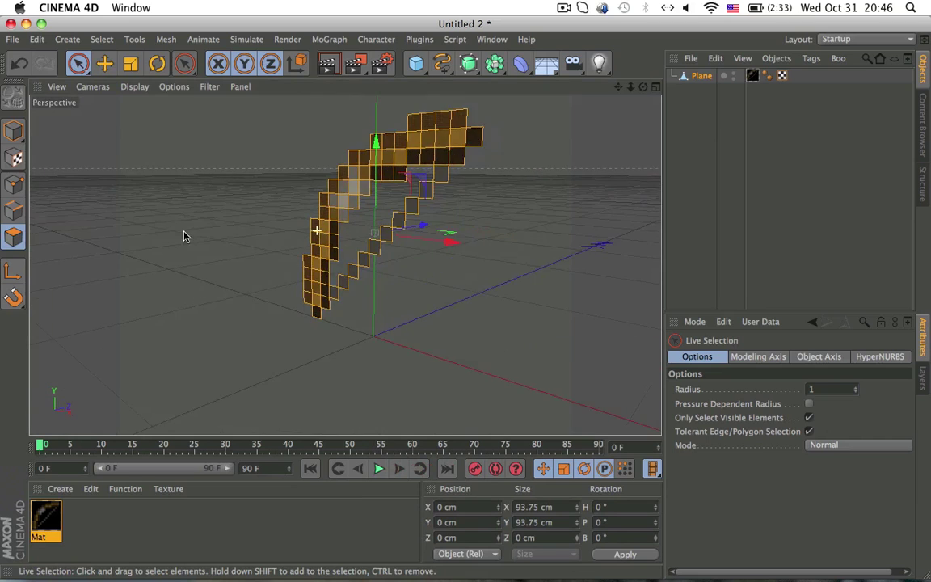
pyautogui.scroll(5, 370, 179)
pyautogui.keyDown('alt'); pyautogui.moveTo(347, 163); pyautogui.dragTo(421, 160); pyautogui.keyUp('alt')
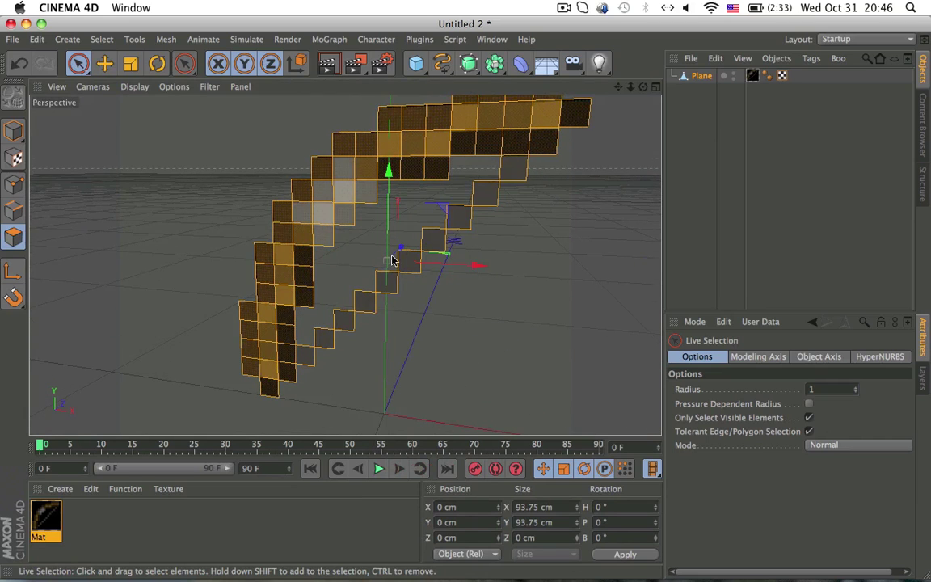
pyautogui.keyDown('alt'); pyautogui.moveTo(391, 259); pyautogui.dragTo(466, 227); pyautogui.keyUp('alt')
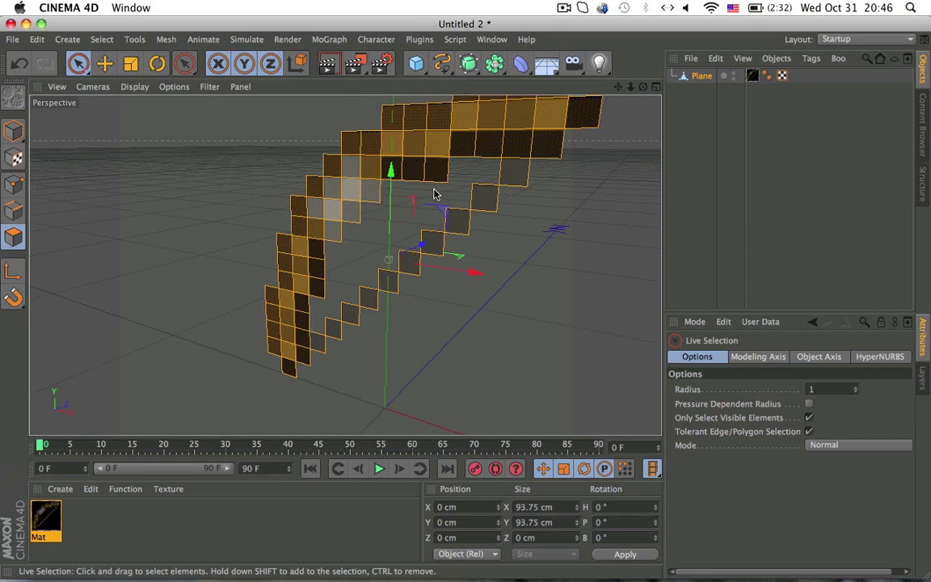
pyautogui.keyDown('alt'); pyautogui.moveTo(433, 194); pyautogui.dragTo(362, 155); pyautogui.keyUp('alt')
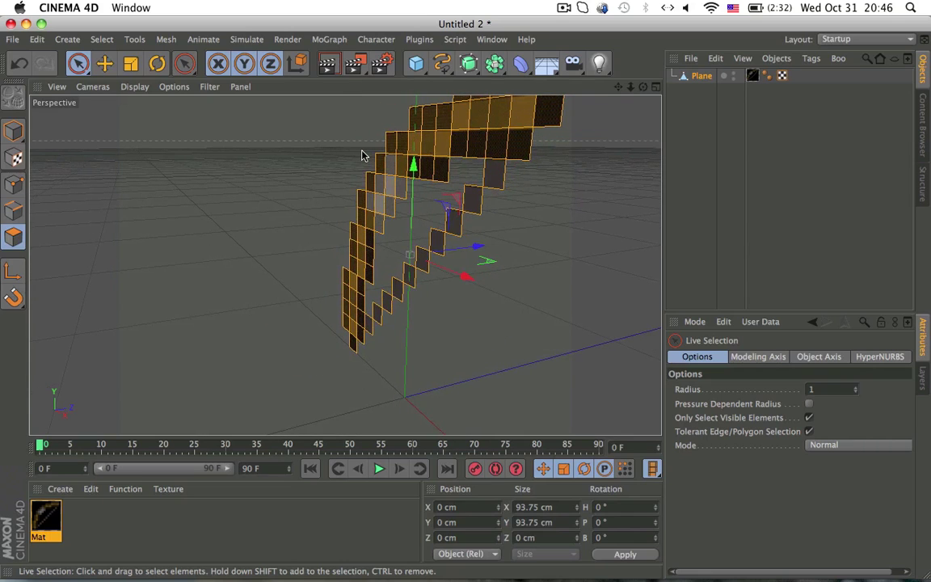
pyautogui.click(487, 230)
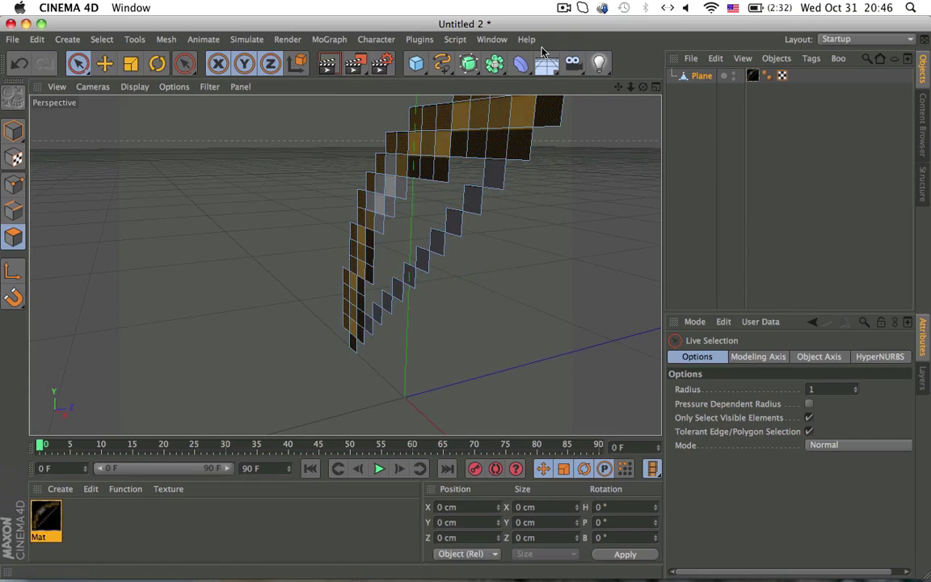
# Switch to the Move tool and select all polygons of the bow
pyautogui.click(529, 43)
pyautogui.click(400, 105)
pyautogui.click(97, 59)
pyautogui.click(64, 43)
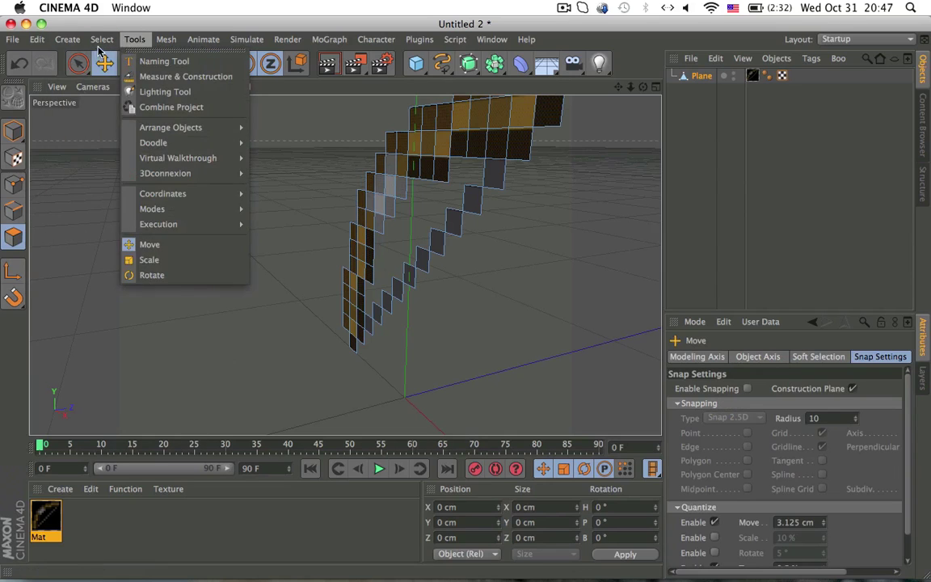
pyautogui.moveTo(101, 39)
pyautogui.click(130, 236)
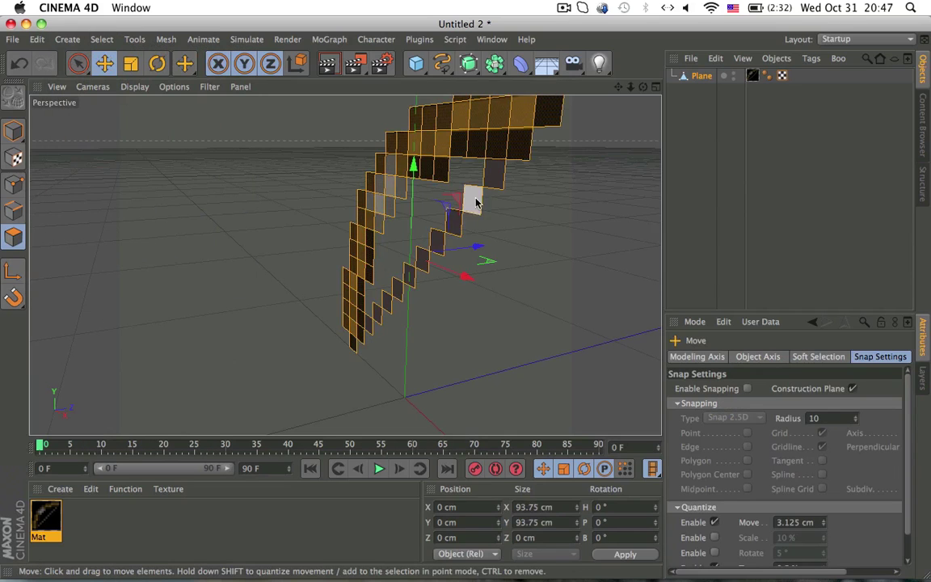
# Find the Select All command for all components in the command customization and enter Cmd+Alt+S as its shortcut
pyautogui.click(491, 39)
pyautogui.moveTo(520, 61)
pyautogui.moveTo(684, 85)
pyautogui.click(675, 65)
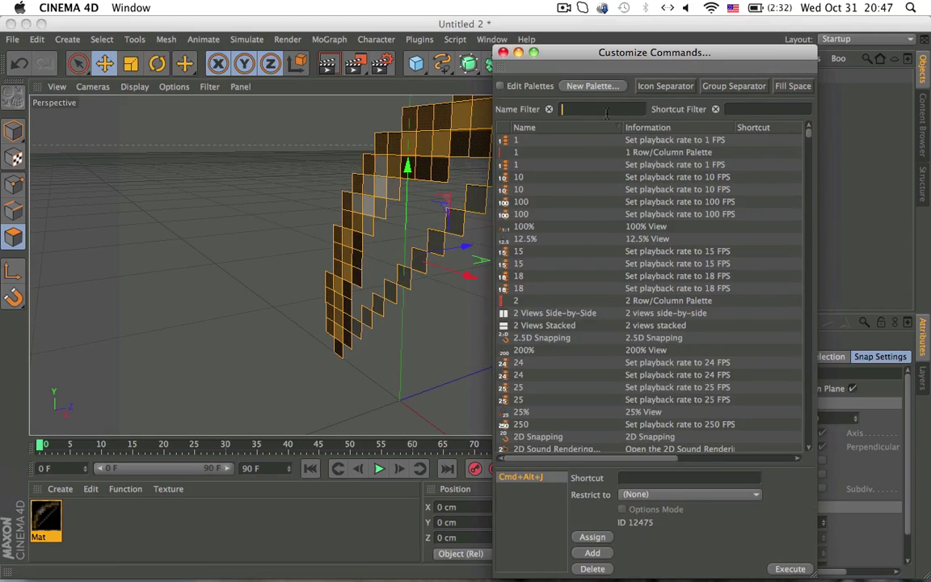
pyautogui.write('select')
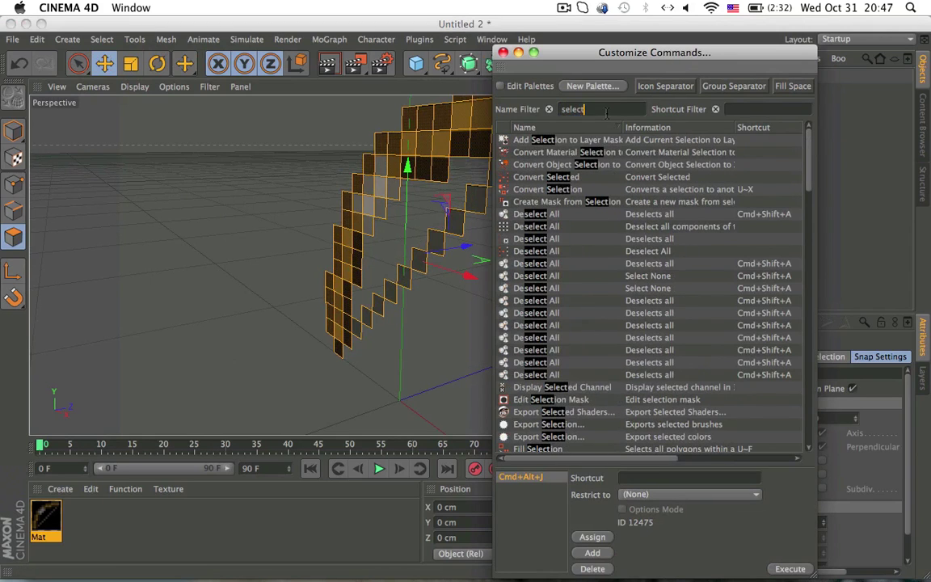
pyautogui.write(' all')
pyautogui.click(539, 324)
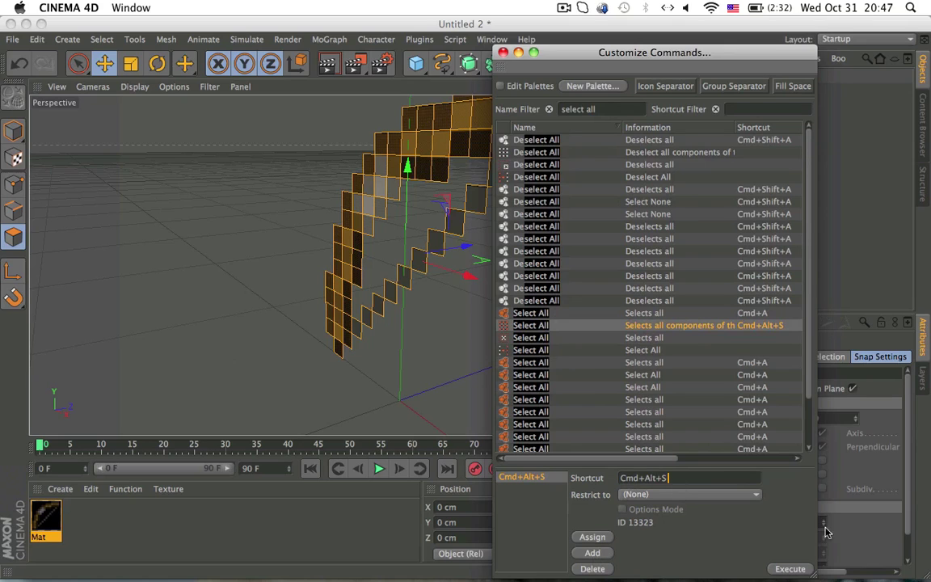
pyautogui.click(502, 52)
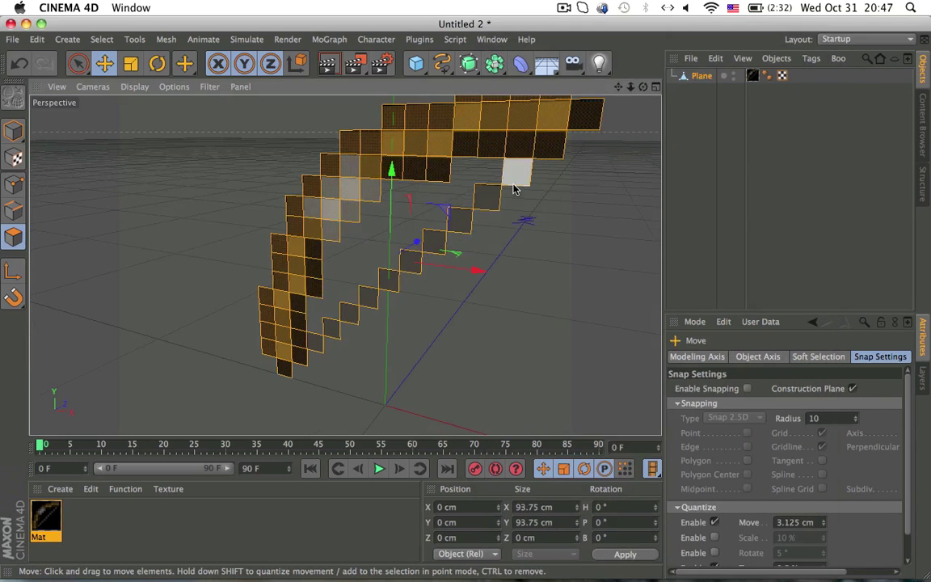
# Try extruding all bow polygons with an offset of -12.5 cm, and undo the extrusion
pyautogui.keyDown('alt'); pyautogui.moveTo(454, 189); pyautogui.dragTo(353, 167); pyautogui.keyUp('alt')
pyautogui.click(520, 214)
pyautogui.press('super+a')
pyautogui.keyDown('alt'); pyautogui.moveTo(376, 214); pyautogui.dragTo(376, 332); pyautogui.keyUp('alt')
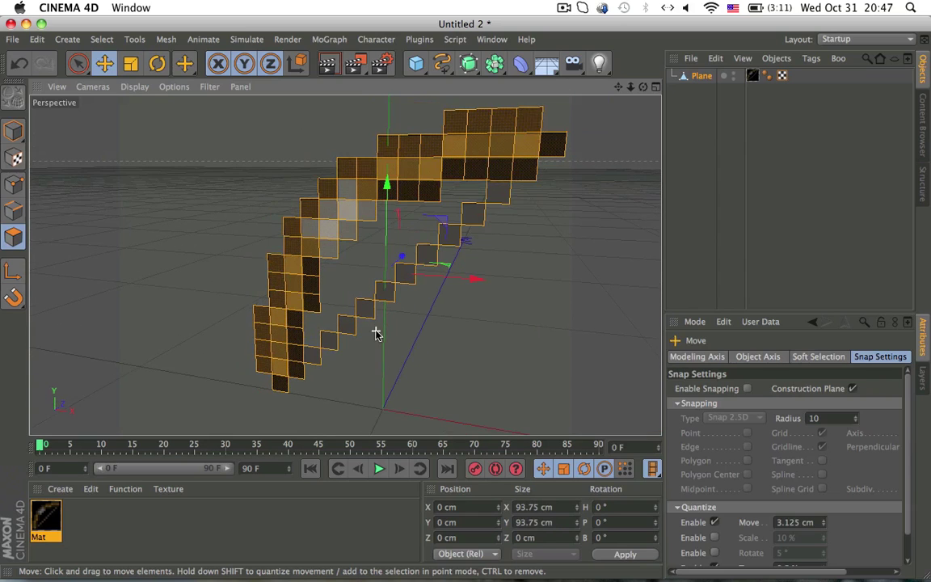
pyautogui.press('m')
pyautogui.press('t')
pyautogui.keyDown('alt'); pyautogui.moveTo(347, 218); pyautogui.dragTo(283, 210); pyautogui.keyUp('alt')
pyautogui.moveTo(449, 192); pyautogui.dragTo(381, 205)
pyautogui.press('super+z')
# Split the selected bow polygons into a separate plane object and extrude them with an offset of -6.25 cm
pyautogui.rightClick(469, 214)
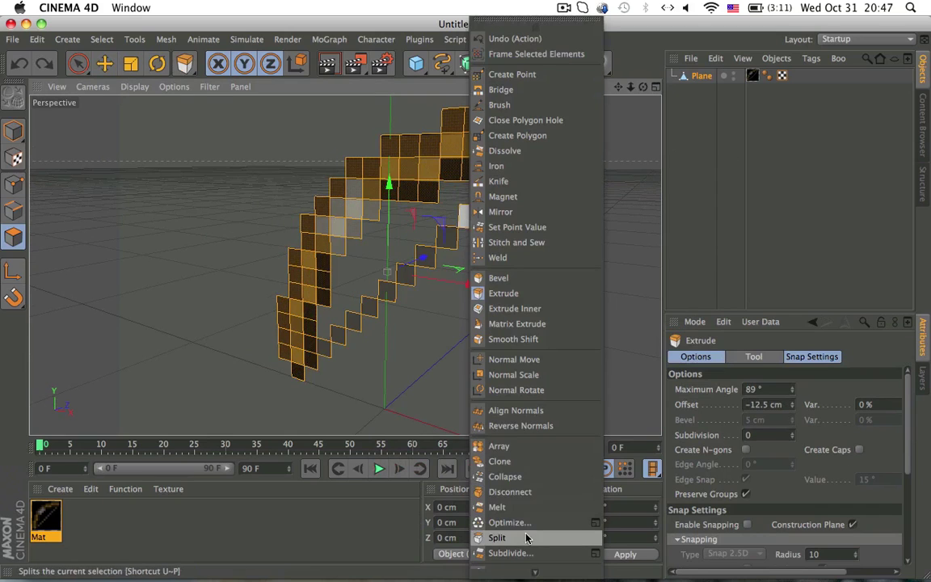
pyautogui.click(525, 536)
pyautogui.click(759, 404)
pyautogui.write('-6.25')
pyautogui.press('Return')
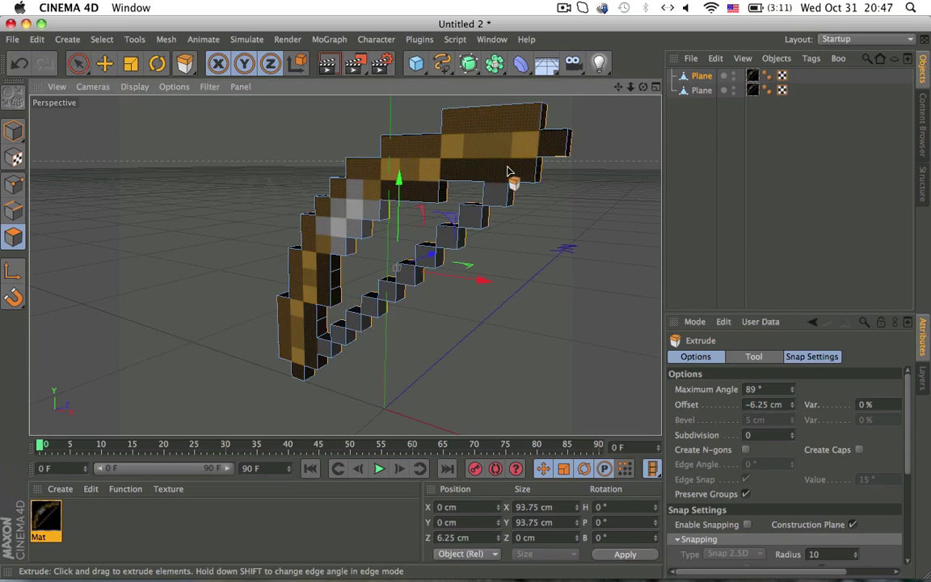
# Hide the selected face polygons of the extruded bow so only its side walls remain
pyautogui.keyDown('alt'); pyautogui.moveTo(509, 181); pyautogui.dragTo(548, 189); pyautogui.keyUp('alt')
pyautogui.click(493, 40)
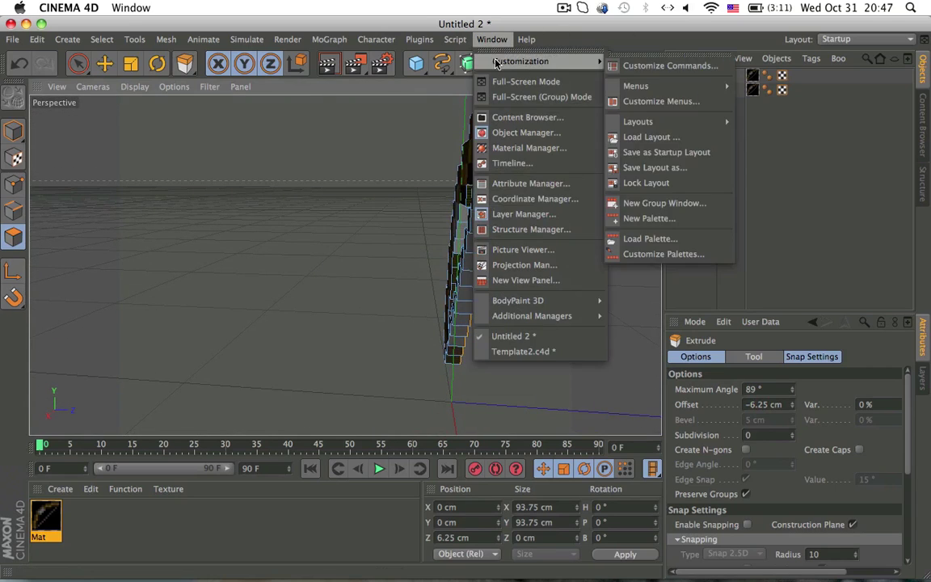
pyautogui.moveTo(136, 42)
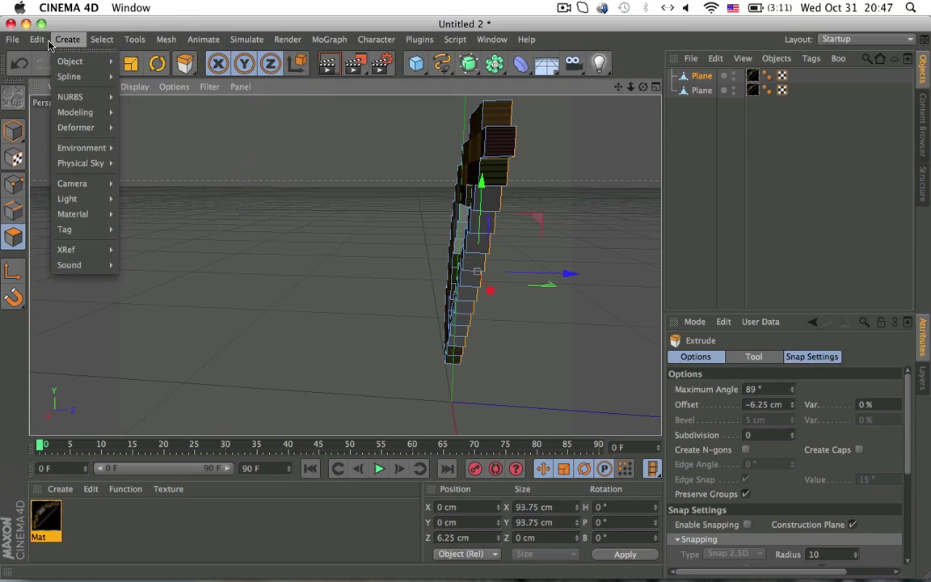
pyautogui.moveTo(91, 39)
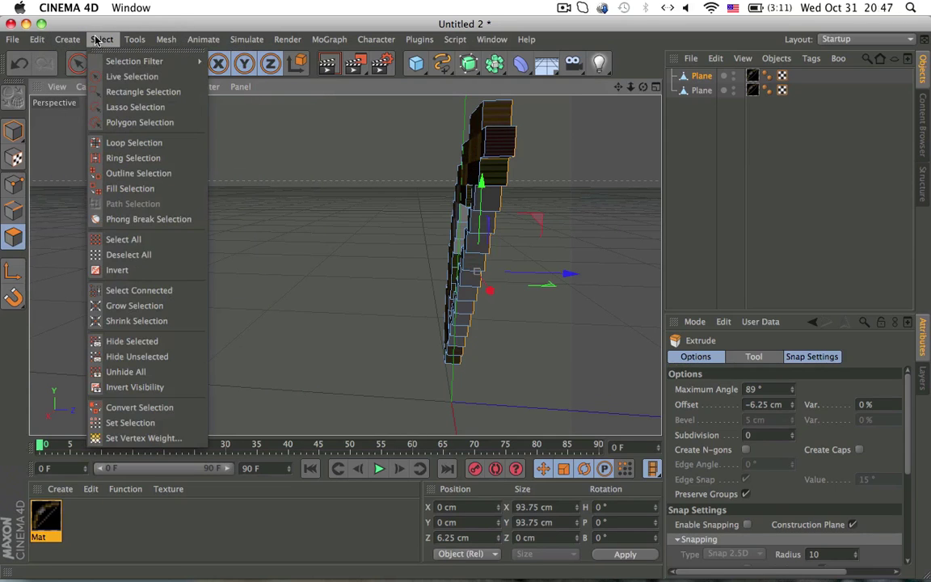
pyautogui.click(130, 342)
pyautogui.keyDown('alt'); pyautogui.moveTo(440, 321); pyautogui.dragTo(530, 331); pyautogui.keyUp('alt')
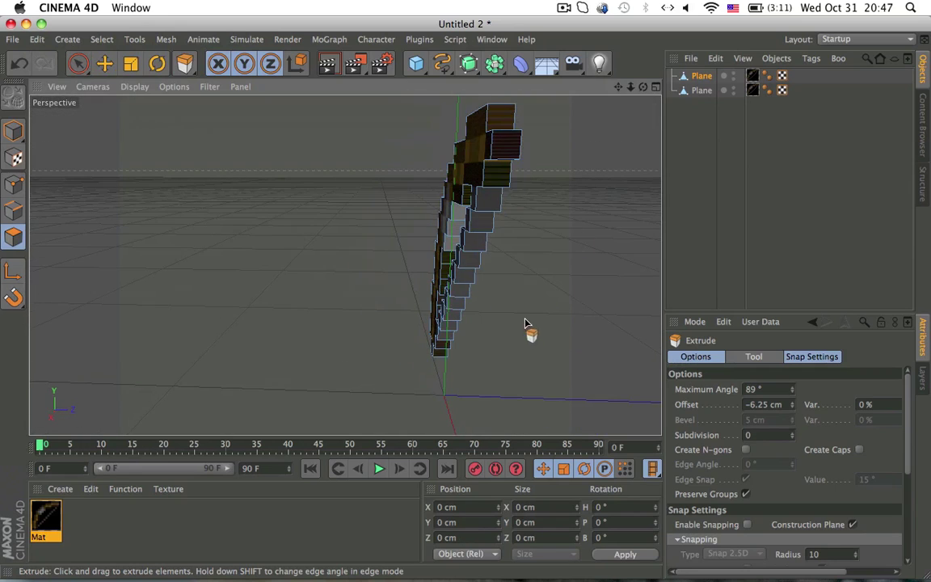
# Turn off the flat plane object's visibility in the editor and unhide all polygons on it
pyautogui.click(702, 91)
pyautogui.doubleClick(733, 87)
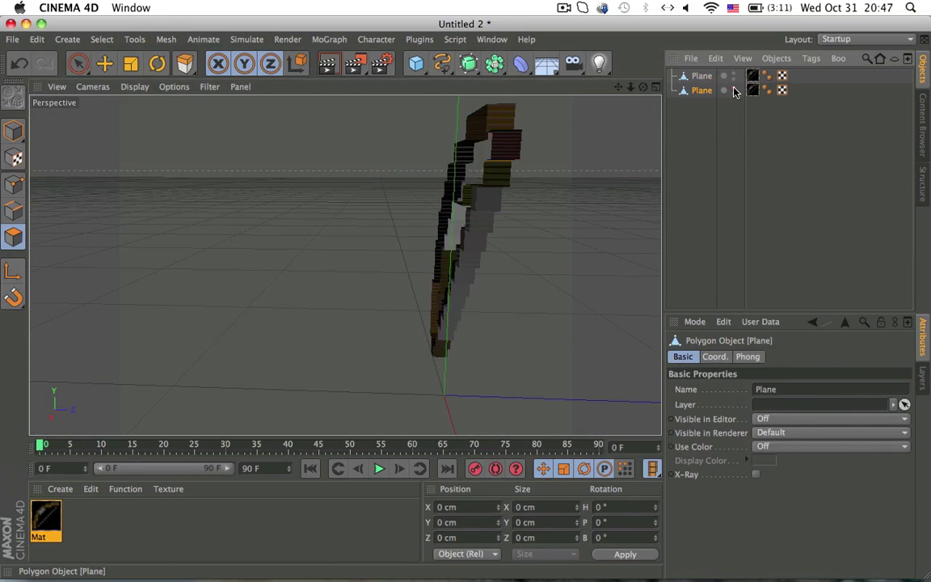
pyautogui.press('d')
pyautogui.keyDown('alt'); pyautogui.moveTo(444, 158); pyautogui.dragTo(552, 183); pyautogui.keyUp('alt')
pyautogui.keyDown('alt'); pyautogui.moveTo(555, 229); pyautogui.dragTo(293, 199); pyautogui.keyUp('alt')
pyautogui.click(102, 39)
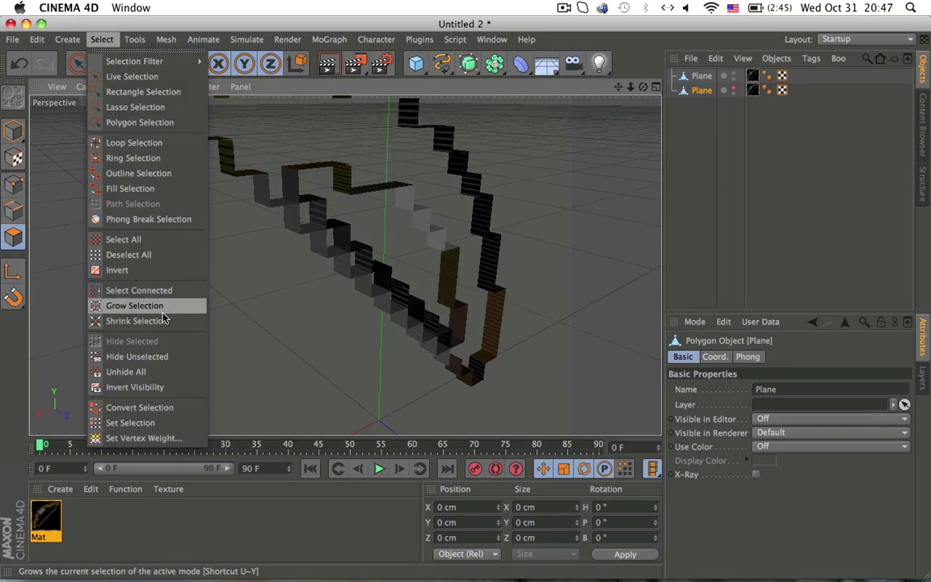
pyautogui.click(130, 372)
pyautogui.keyDown('alt'); pyautogui.moveTo(516, 179); pyautogui.dragTo(507, 178); pyautogui.keyUp('alt')
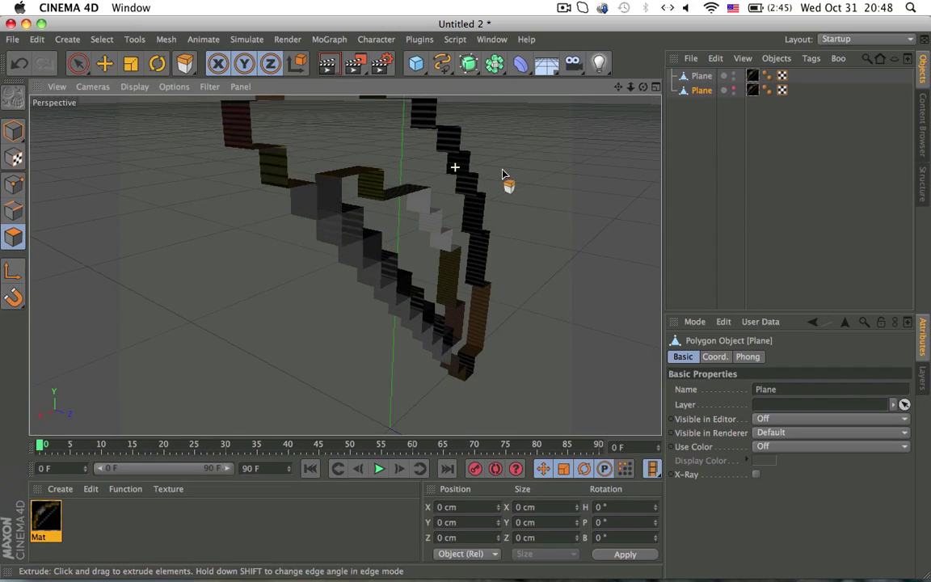
# Select all visible side-wall polygons of the extruded plane object in polygon mode
pyautogui.click(700, 76)
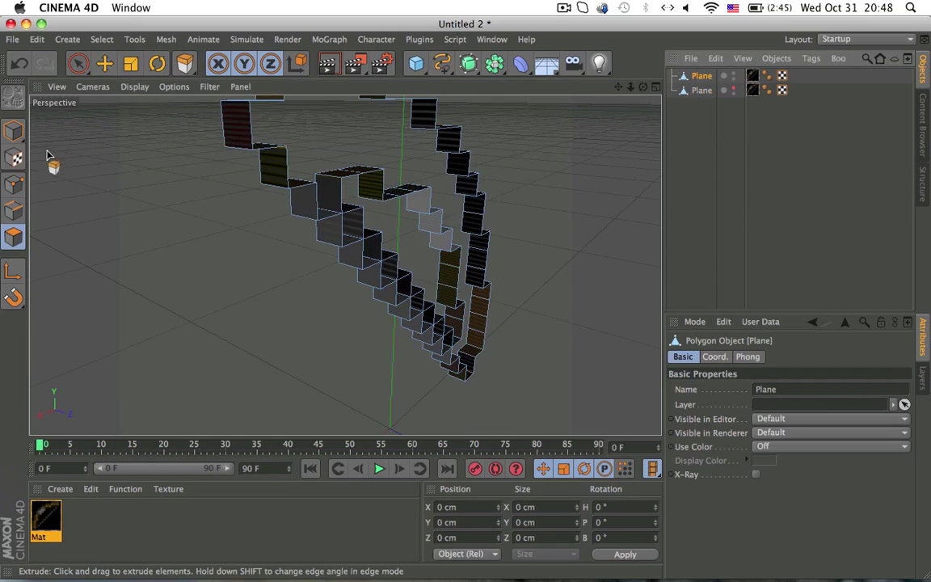
pyautogui.click(22, 242)
pyautogui.hotkey('ctrl', 'a')
pyautogui.press('d')
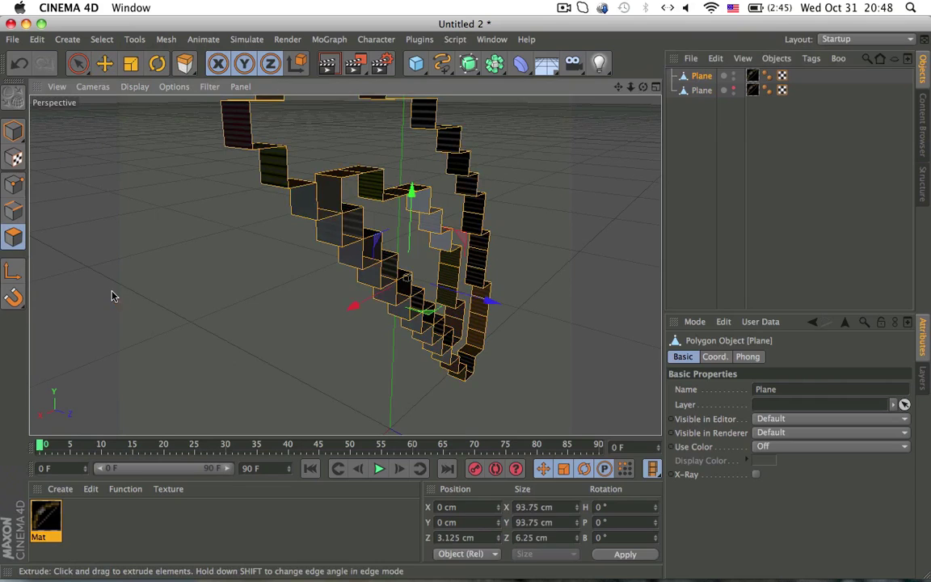
pyautogui.moveTo(322, 208)
pyautogui.mouseDown()
pyautogui.moveTo(328, 232)
pyautogui.moveTo(323, 226)
pyautogui.mouseUp()
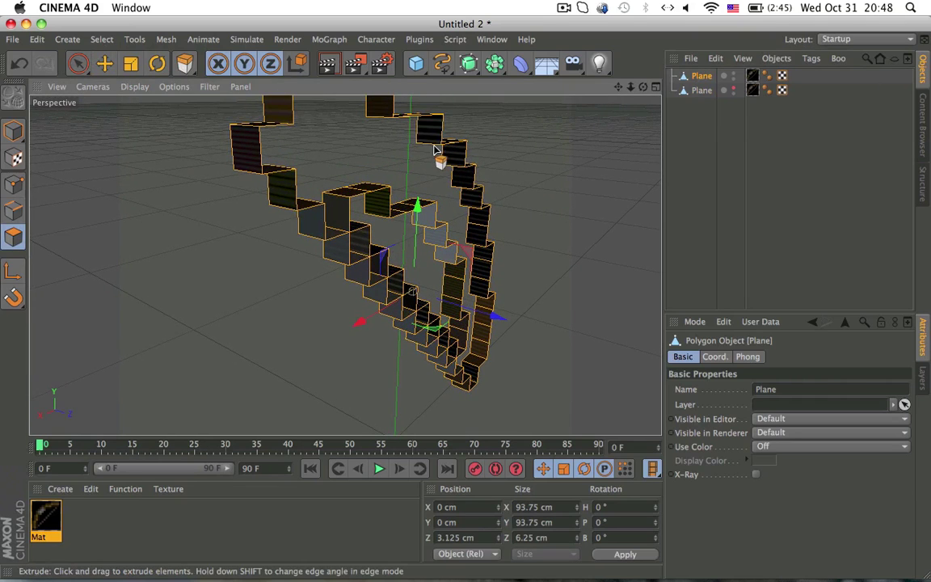
# Try bringing back the hidden face polygons of the extruded bow, and undo it
pyautogui.press('super+z')
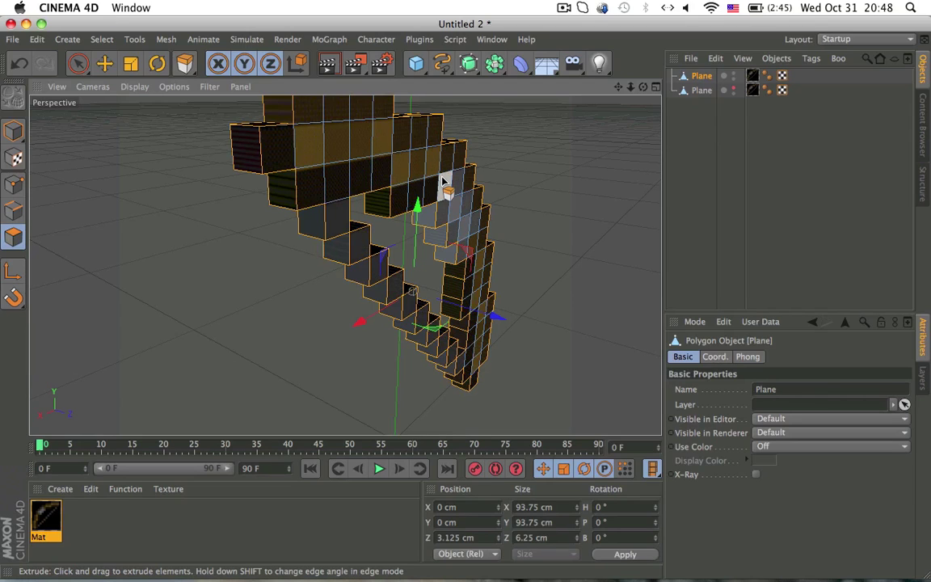
pyautogui.press('super+z')
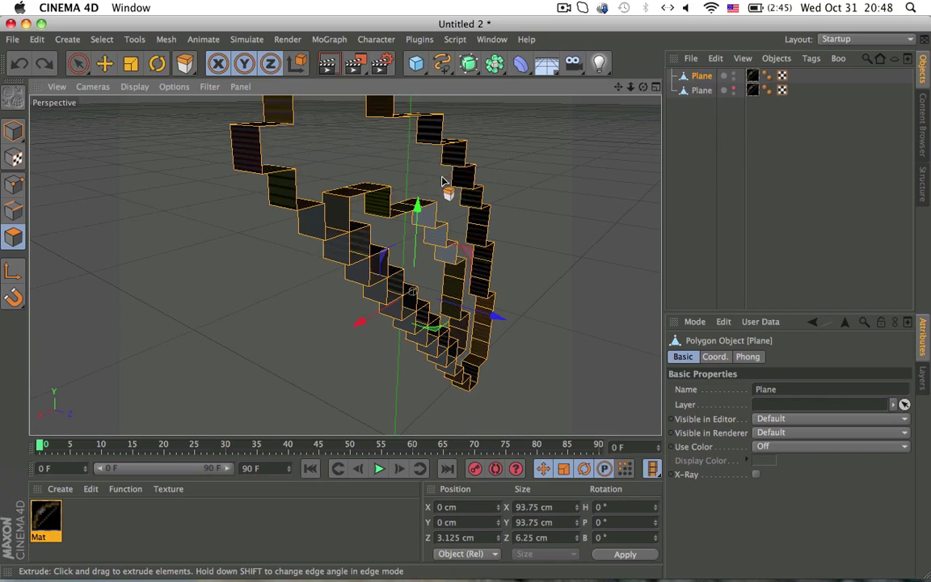
pyautogui.keyDown('alt'); pyautogui.moveTo(419, 193); pyautogui.dragTo(486, 189); pyautogui.keyUp('alt')
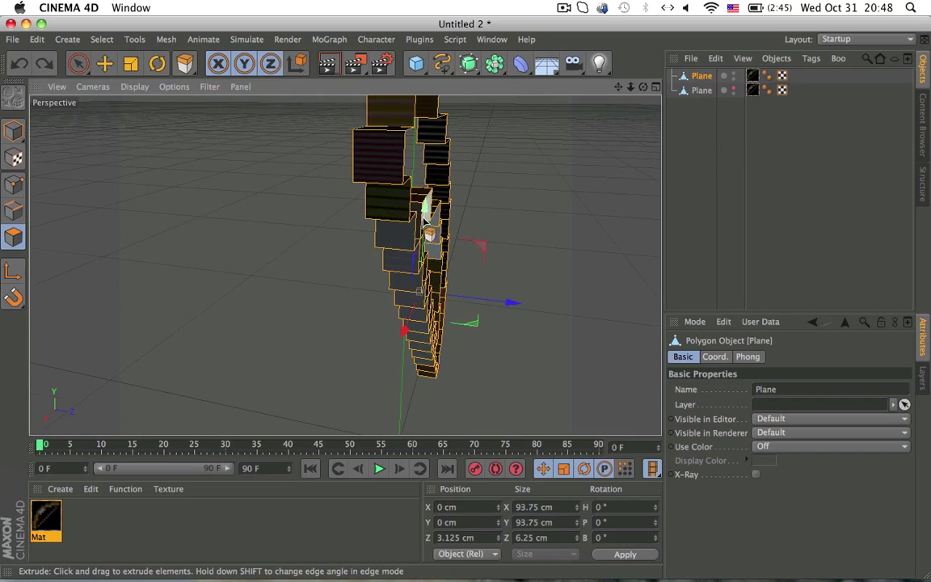
pyautogui.keyDown('alt'); pyautogui.moveTo(431, 217); pyautogui.dragTo(435, 214); pyautogui.keyUp('alt')
pyautogui.click(106, 41)
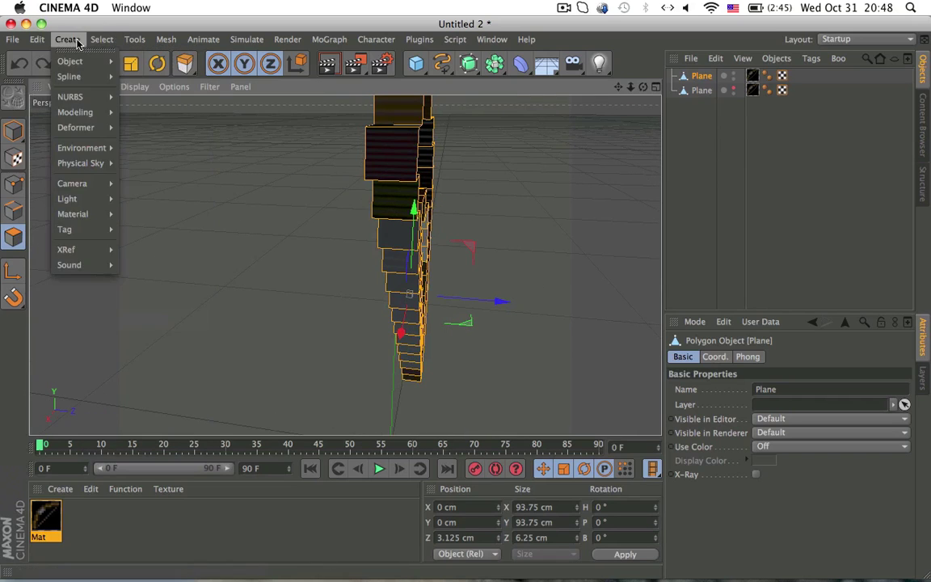
pyautogui.click(415, 226)
pyautogui.keyDown('alt'); pyautogui.moveTo(417, 230); pyautogui.dragTo(584, 193); pyautogui.keyUp('alt')
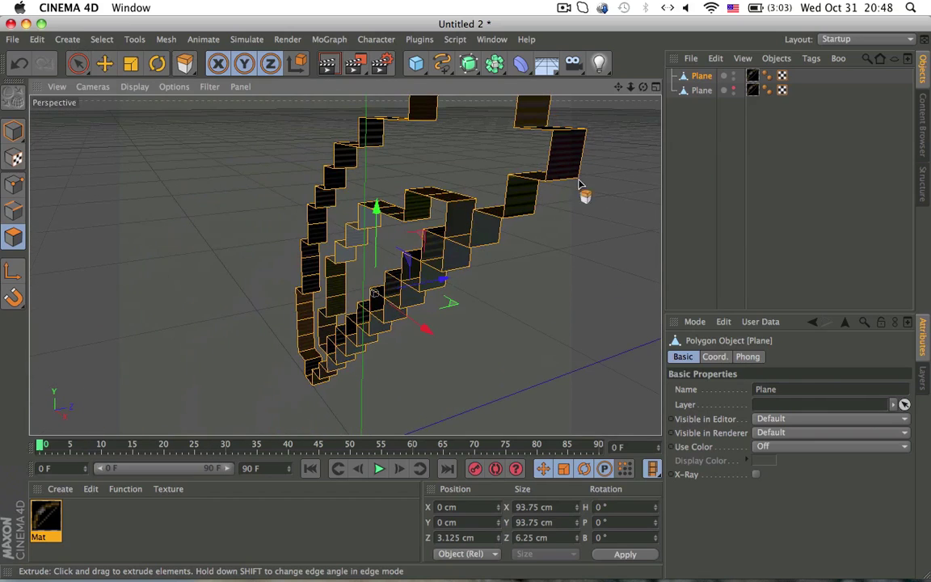
# Switch to the BP UV Edit layout and load the Mat material's Bow1.png texture into the texture view
pyautogui.click(840, 39)
pyautogui.click(842, 83)
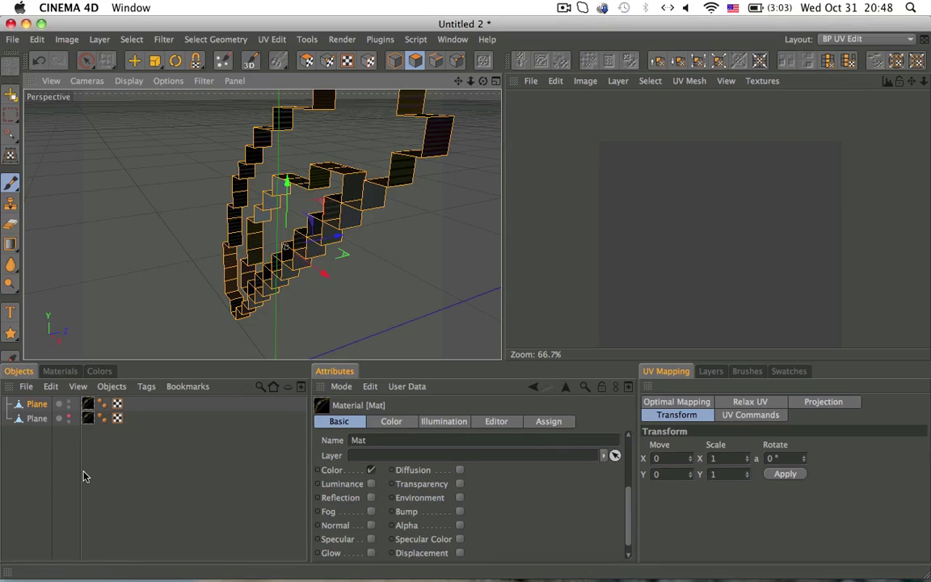
pyautogui.click(60, 371)
pyautogui.moveTo(4, 445); pyautogui.dragTo(379, 214)
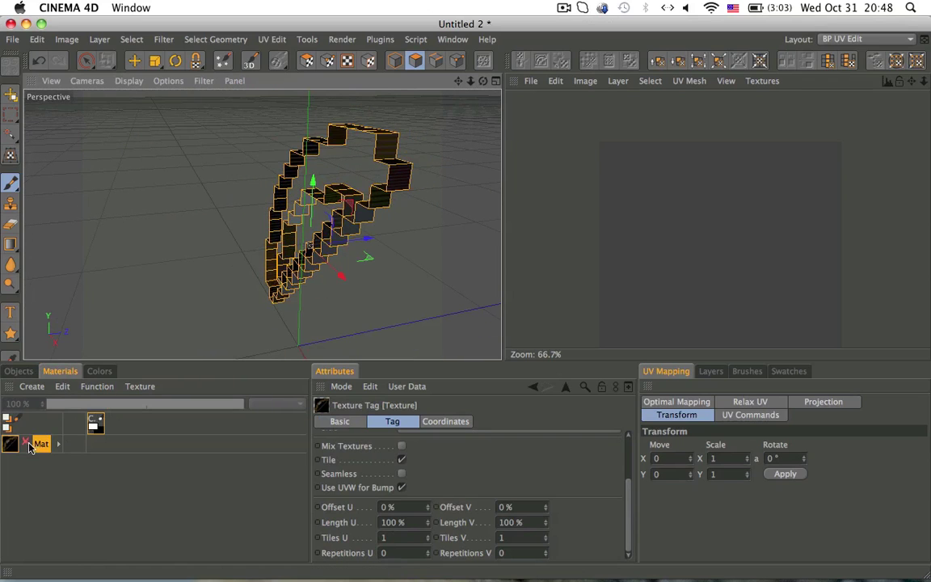
pyautogui.click(27, 444)
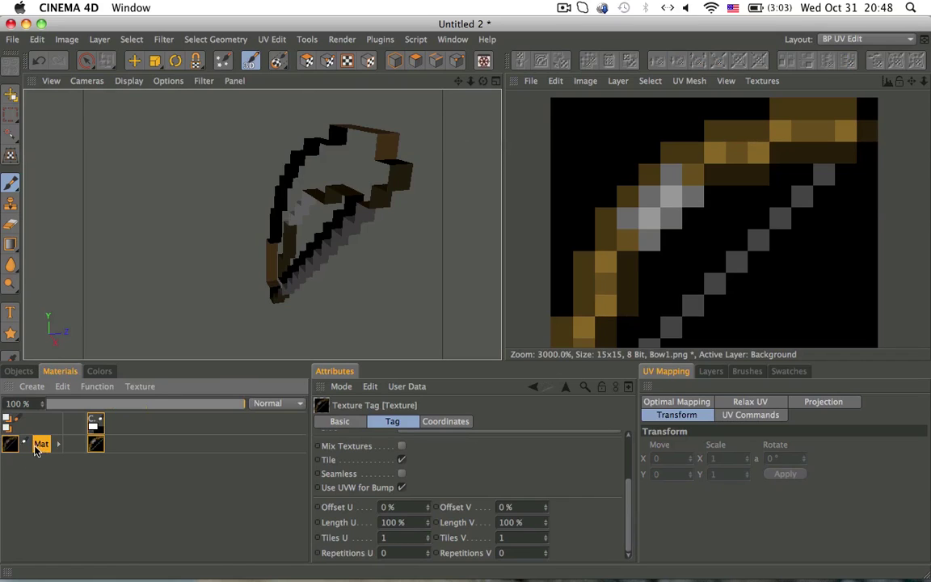
pyautogui.press('super+z')
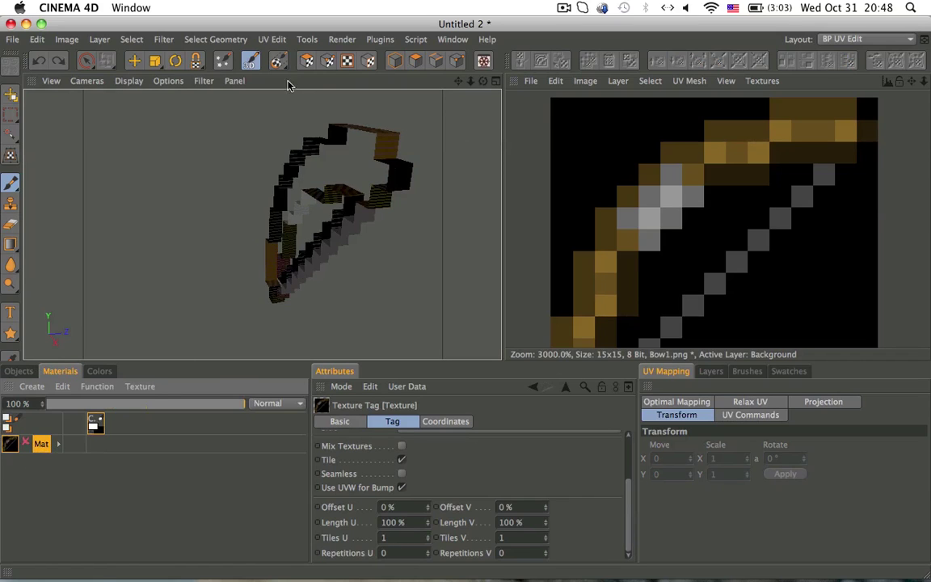
# Activate UV polygon editing and examine the bow's UV mesh over the texture
pyautogui.keyDown('alt'); pyautogui.moveTo(340, 172); pyautogui.dragTo(322, 184); pyautogui.keyUp('alt')
pyautogui.click(307, 62)
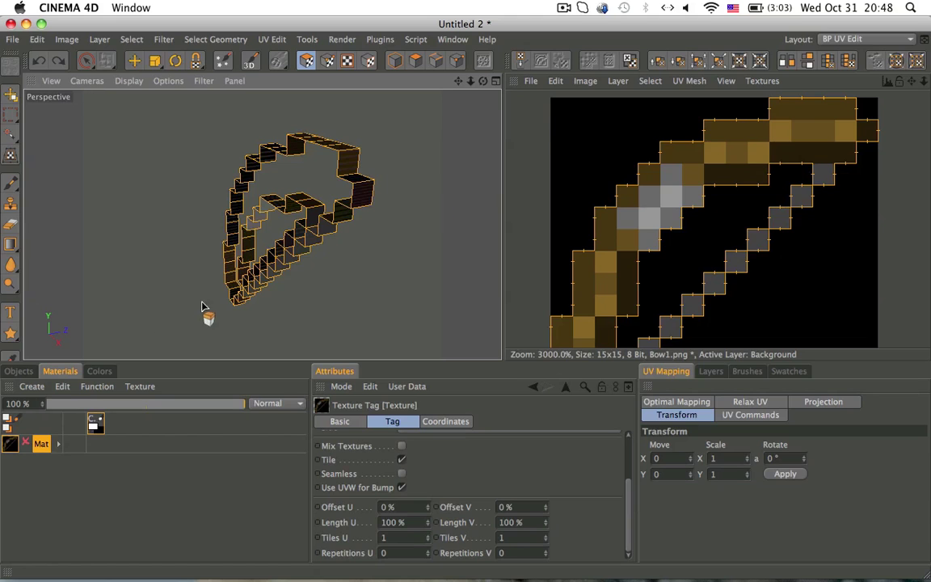
pyautogui.keyDown('alt'); pyautogui.moveTo(240, 264); pyautogui.dragTo(289, 236); pyautogui.keyUp('alt')
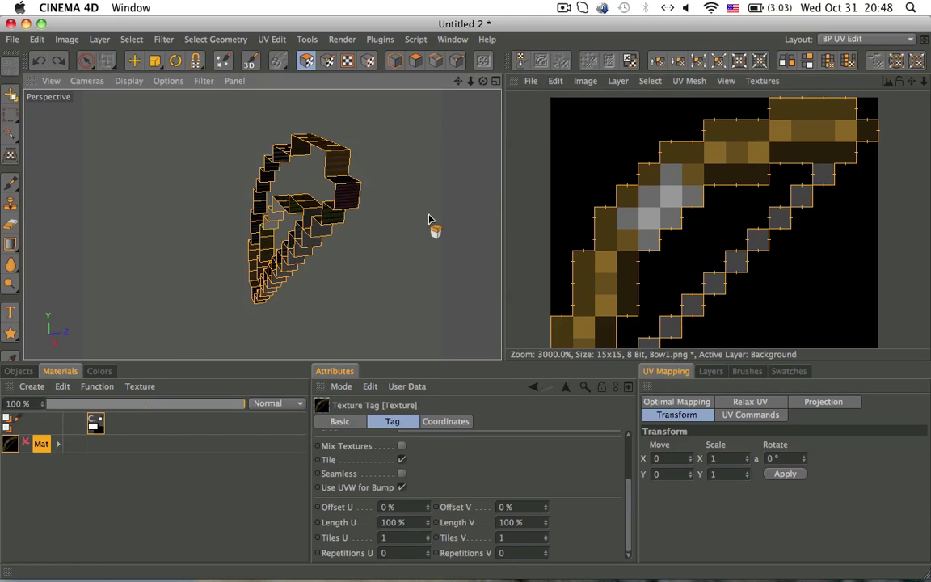
pyautogui.scroll(-3, 814, 136)
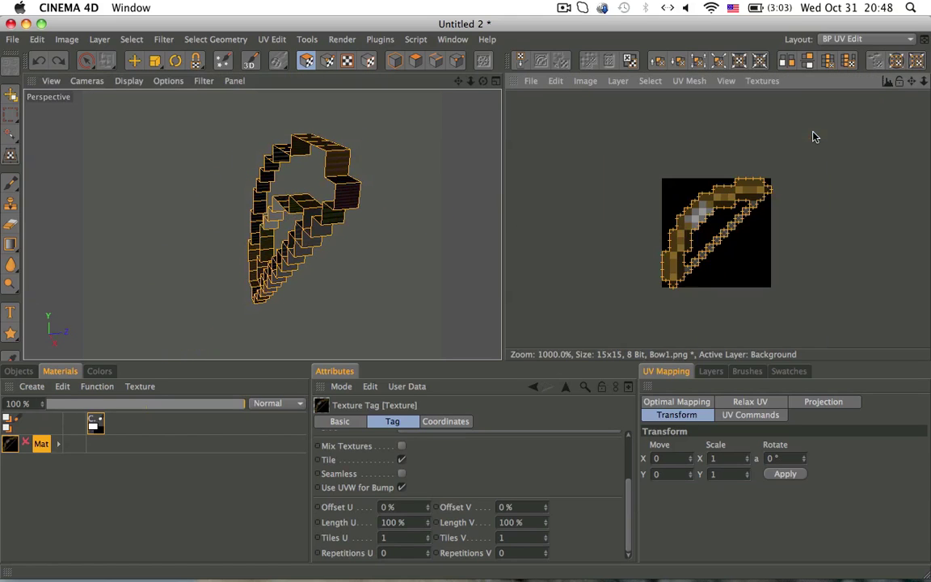
pyautogui.scroll(3, 814, 137)
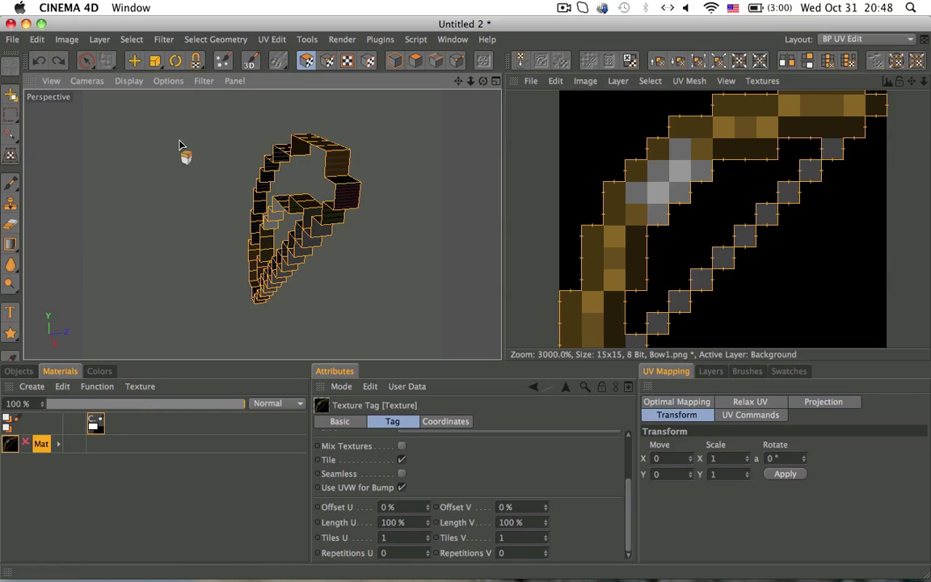
# Select the side-wall faces at the bow's upper tip with Live Selection
pyautogui.click(87, 61)
pyautogui.keyDown('alt'); pyautogui.moveTo(363, 161); pyautogui.dragTo(164, 234); pyautogui.keyUp('alt')
pyautogui.keyDown('alt'); pyautogui.moveTo(341, 231); pyautogui.dragTo(121, 265); pyautogui.keyUp('alt')
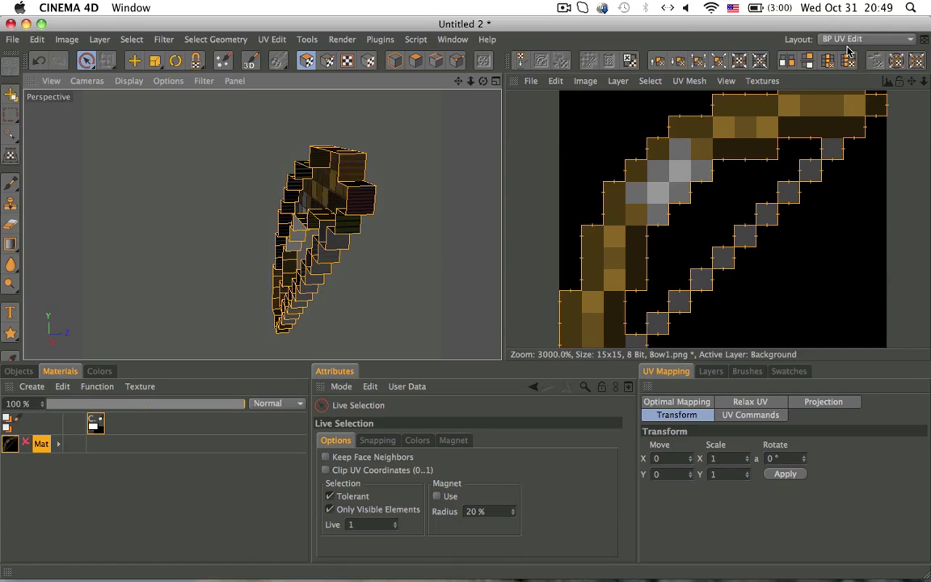
pyautogui.moveTo(145, 217)
pyautogui.keyDown('alt'); pyautogui.mouseDown()
pyautogui.moveTo(104, 212)
pyautogui.moveTo(250, 230)
pyautogui.moveTo(146, 204)
pyautogui.mouseUp(); pyautogui.keyUp('alt')
pyautogui.moveTo(325, 206)
pyautogui.keyDown('alt'); pyautogui.mouseDown()
pyautogui.moveTo(357, 165)
pyautogui.moveTo(436, 139)
pyautogui.mouseUp(); pyautogui.keyUp('alt')
pyautogui.moveTo(242, 145)
pyautogui.keyDown('alt'); pyautogui.mouseDown()
pyautogui.moveTo(222, 131)
pyautogui.moveTo(266, 162)
pyautogui.moveTo(288, 156)
pyautogui.moveTo(279, 152)
pyautogui.mouseUp(); pyautogui.keyUp('alt')
pyautogui.keyDown('alt'); pyautogui.moveTo(297, 168); pyautogui.dragTo(288, 147); pyautogui.keyUp('alt')
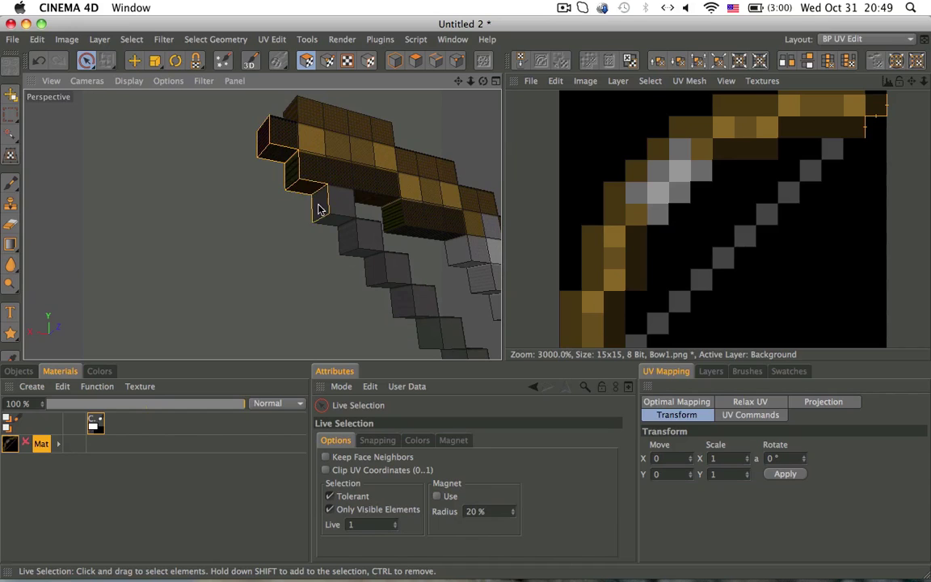
# Add the dark-brown underside faces of the bow's upper limb to the side-face selection
pyautogui.moveTo(317, 210)
pyautogui.keyDown('shift'); pyautogui.mouseDown()
pyautogui.moveTo(436, 307)
pyautogui.moveTo(326, 303)
pyautogui.moveTo(291, 259)
pyautogui.mouseUp(); pyautogui.keyUp('shift')
pyautogui.moveTo(284, 109)
pyautogui.keyDown('alt'); pyautogui.mouseDown()
pyautogui.moveTo(278, 153)
pyautogui.moveTo(319, 147)
pyautogui.moveTo(304, 163)
pyautogui.moveTo(282, 126)
pyautogui.mouseUp(); pyautogui.keyUp('alt')
pyautogui.keyDown('shift'); pyautogui.click(294, 124); pyautogui.keyUp('shift')
pyautogui.keyDown('alt'); pyautogui.moveTo(343, 177); pyautogui.dragTo(229, 123); pyautogui.keyUp('alt')
pyautogui.keyDown('alt'); pyautogui.moveTo(287, 145); pyautogui.dragTo(383, 164); pyautogui.keyUp('alt')
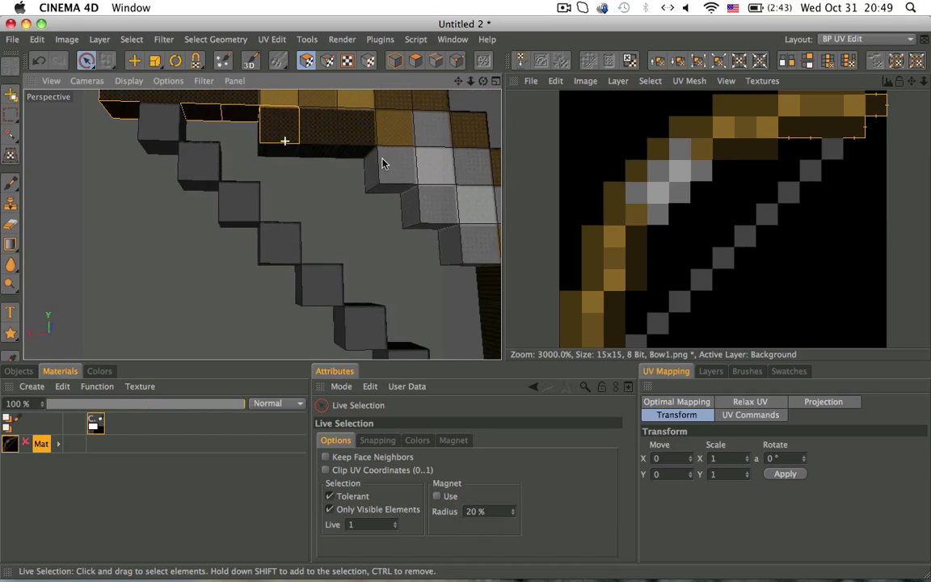
# Render the current view of the bow to the Picture Viewer, examine its side faces, and close the viewer
pyautogui.keyDown('alt'); pyautogui.moveTo(251, 139); pyautogui.dragTo(301, 253); pyautogui.keyUp('alt')
pyautogui.keyDown('alt'); pyautogui.moveTo(301, 253); pyautogui.dragTo(345, 235); pyautogui.keyUp('alt')
pyautogui.hotkey('shift', 'r')
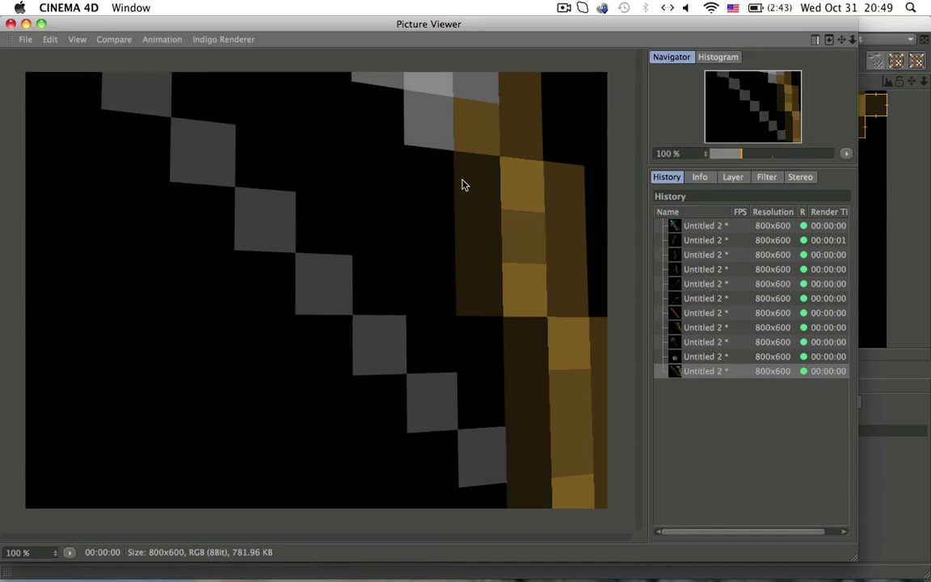
pyautogui.click(11, 24)
# Add the remaining dark-brown inner side faces down the bow's lower limb to the selection
pyautogui.keyDown('alt'); pyautogui.moveTo(328, 203); pyautogui.dragTo(305, 82); pyautogui.keyUp('alt')
pyautogui.moveTo(306, 203)
pyautogui.keyDown('shift'); pyautogui.mouseDown()
pyautogui.moveTo(338, 234)
pyautogui.moveTo(381, 243)
pyautogui.moveTo(385, 293)
pyautogui.mouseUp(); pyautogui.keyUp('shift')
pyautogui.keyDown('alt'); pyautogui.moveTo(397, 242); pyautogui.dragTo(444, 234); pyautogui.keyUp('alt')
# Shrink the selected dark side faces' UVs to a tiny patch and move it onto a dark-brown texture pixel
pyautogui.press('t')
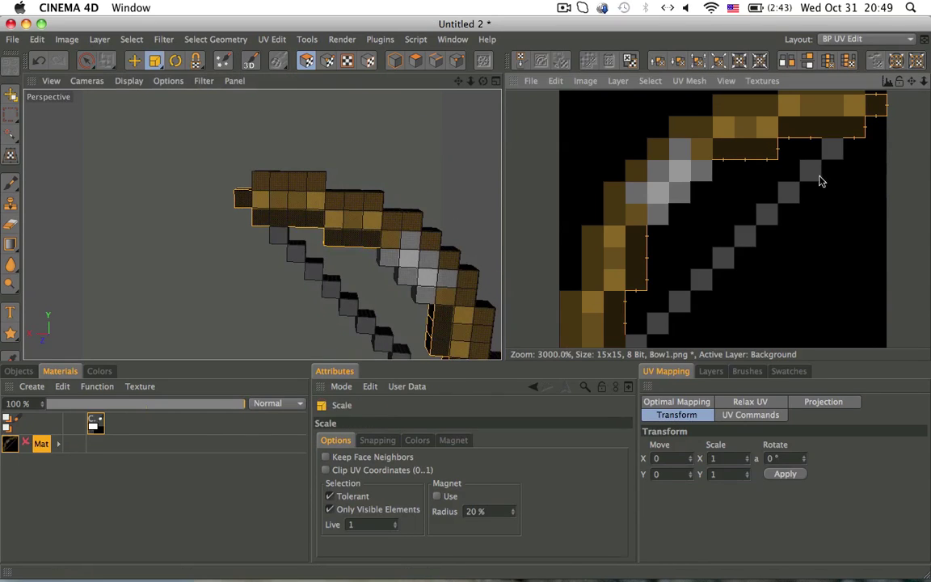
pyautogui.moveTo(827, 160); pyautogui.dragTo(727, 160)
pyautogui.moveTo(810, 134); pyautogui.dragTo(779, 133)
pyautogui.press('e')
pyautogui.press('t')
pyautogui.press('e')
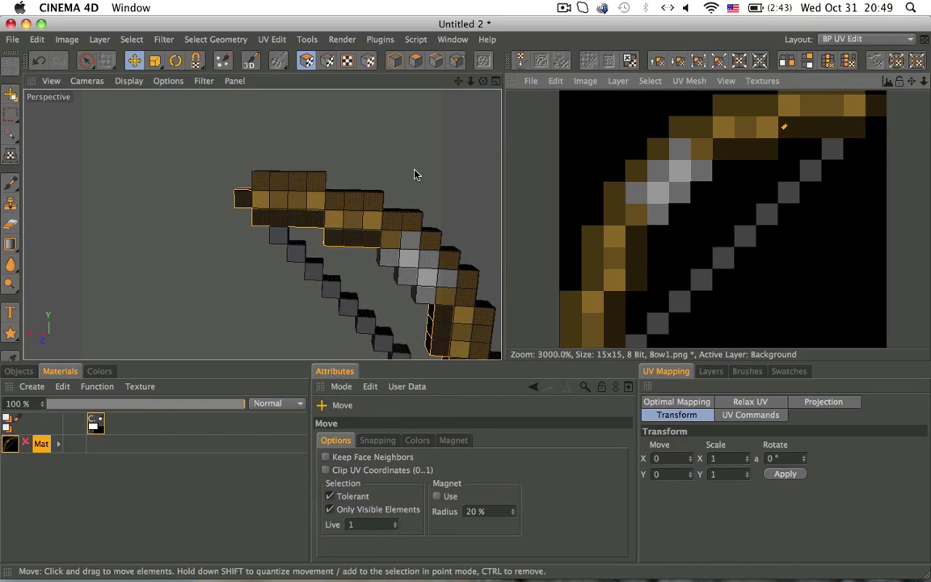
# Select the stepped side faces along the outer side of the bowstring with Live Selection
pyautogui.keyDown('alt'); pyautogui.moveTo(412, 174); pyautogui.dragTo(317, 179); pyautogui.keyUp('alt')
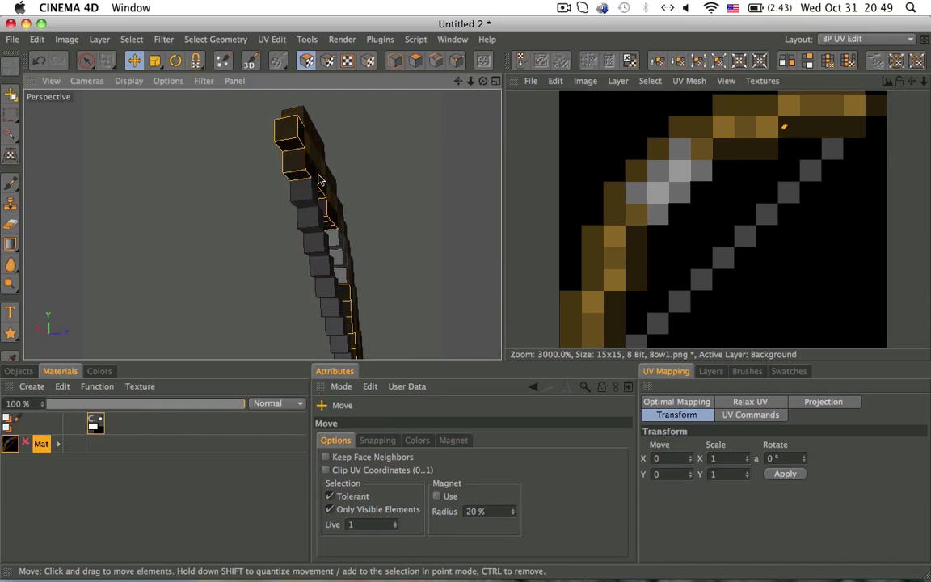
pyautogui.click(88, 62)
pyautogui.keyDown('alt'); pyautogui.moveTo(178, 122); pyautogui.dragTo(200, 139); pyautogui.keyUp('alt')
pyautogui.moveTo(329, 195); pyautogui.dragTo(379, 257)
pyautogui.keyDown('alt'); pyautogui.moveTo(379, 256); pyautogui.dragTo(310, 174, button='middle'); pyautogui.keyUp('alt')
pyautogui.moveTo(307, 188)
pyautogui.mouseDown()
pyautogui.moveTo(352, 242)
pyautogui.moveTo(394, 270)
pyautogui.moveTo(395, 227)
pyautogui.mouseUp()
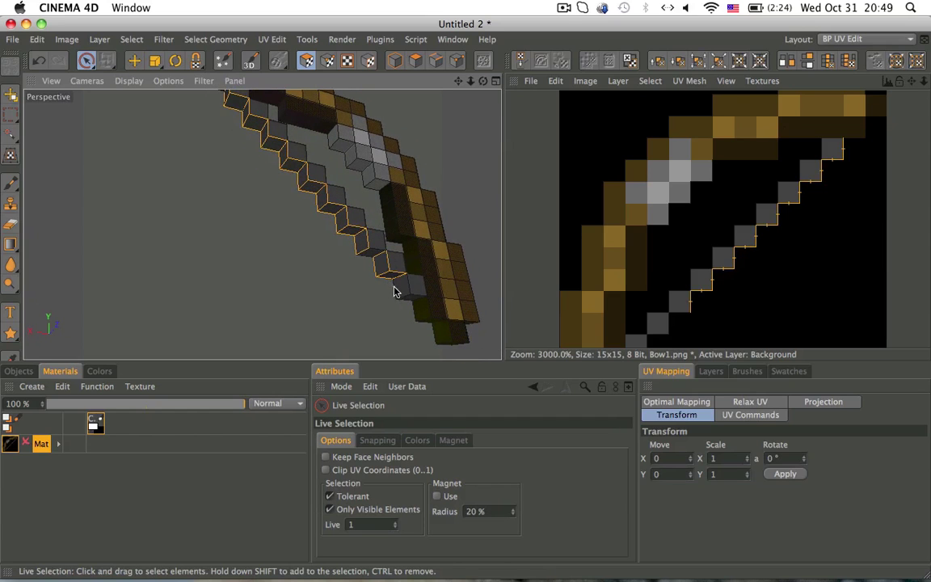
pyautogui.keyDown('alt'); pyautogui.moveTo(430, 300); pyautogui.dragTo(608, 270); pyautogui.keyUp('alt')
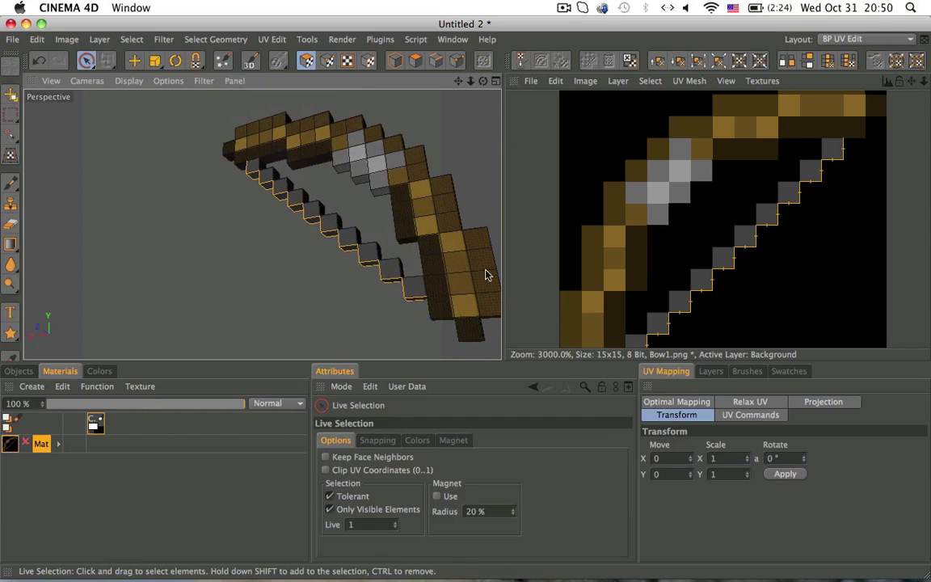
# Shrink the outer bowstring faces' UVs to a tiny patch and place it on a grey string pixel
pyautogui.press('t')
pyautogui.press('e')
pyautogui.press('t')
pyautogui.press('e')
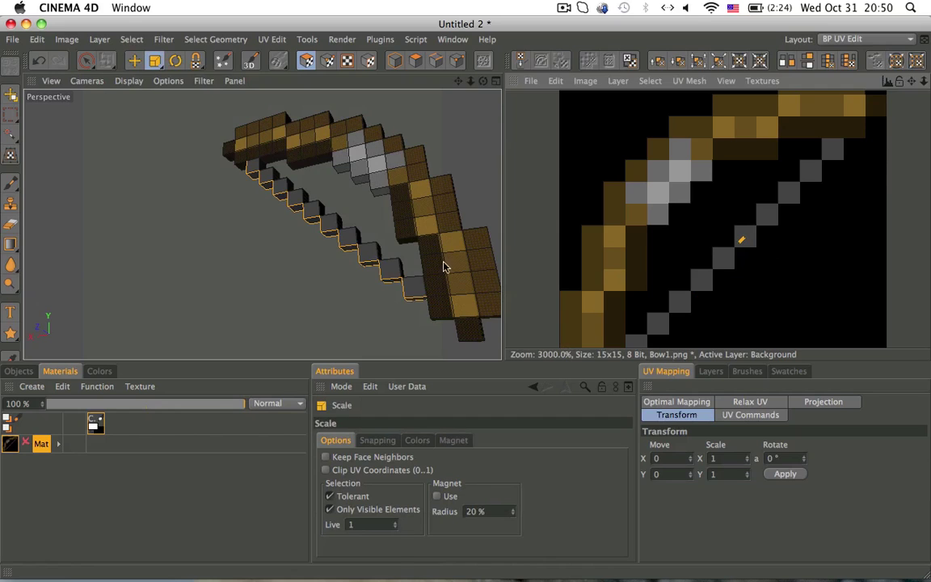
pyautogui.press('t')
# Select the stepped side faces along the bowstring's inner side, facing the bow's limbs
pyautogui.keyDown('alt'); pyautogui.moveTo(419, 266); pyautogui.dragTo(261, 306); pyautogui.keyUp('alt')
pyautogui.click(86, 61)
pyautogui.keyDown('alt'); pyautogui.moveTo(381, 168); pyautogui.dragTo(295, 242); pyautogui.keyUp('alt')
pyautogui.moveTo(315, 139); pyautogui.dragTo(366, 246)
pyautogui.moveTo(385, 281); pyautogui.dragTo(390, 303)
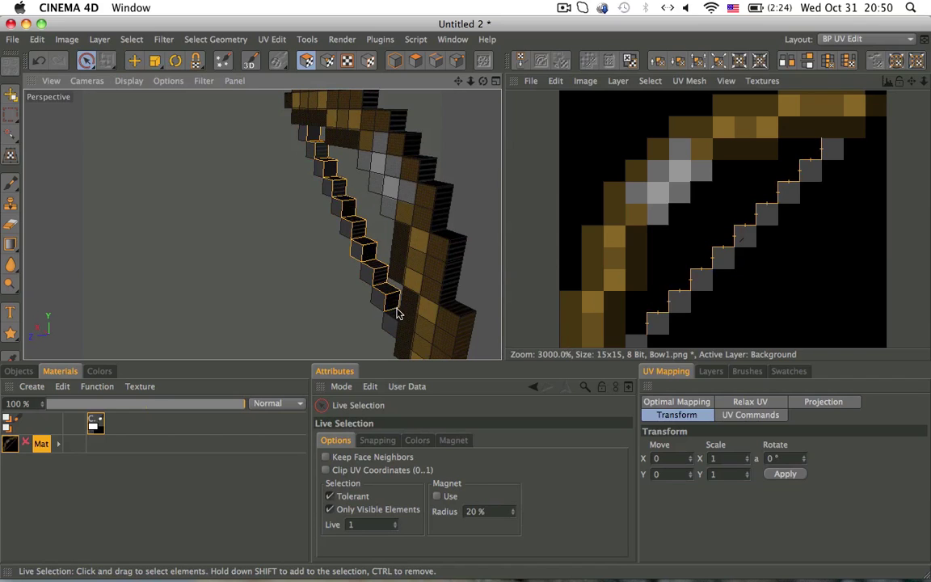
pyautogui.keyDown('alt'); pyautogui.moveTo(355, 252); pyautogui.dragTo(411, 248); pyautogui.keyUp('alt')
# Shrink the inner bowstring faces' UVs and move them onto a grey string pixel of the texture
pyautogui.press('t')
pyautogui.moveTo(695, 255); pyautogui.dragTo(577, 254)
pyautogui.moveTo(634, 234); pyautogui.dragTo(622, 231)
pyautogui.press('e')
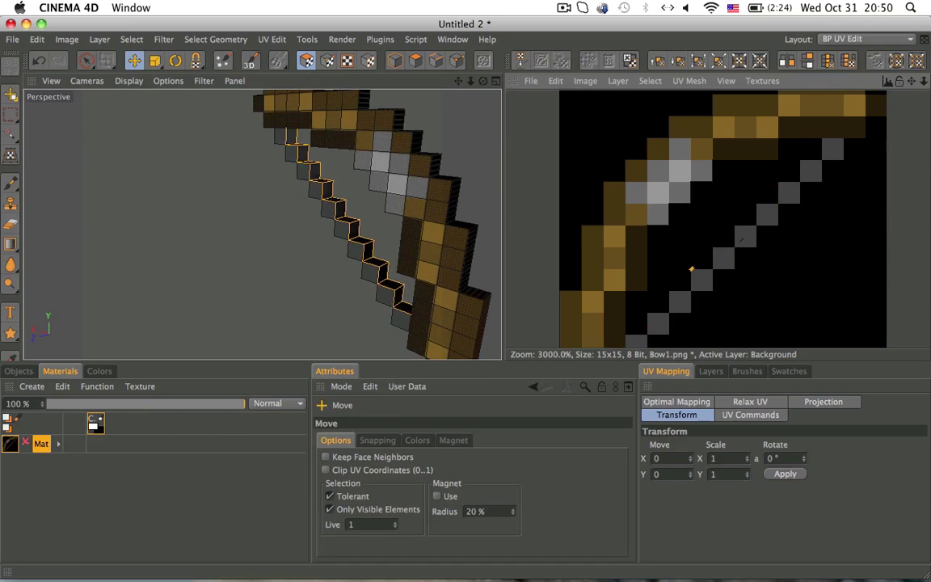
pyautogui.moveTo(625, 277); pyautogui.dragTo(673, 245)
pyautogui.press('t')
# Select the lower limb's inner side faces and check where their UVs sit on the texture
pyautogui.keyDown('alt'); pyautogui.moveTo(410, 249); pyautogui.dragTo(328, 152); pyautogui.keyUp('alt')
pyautogui.click(86, 61)
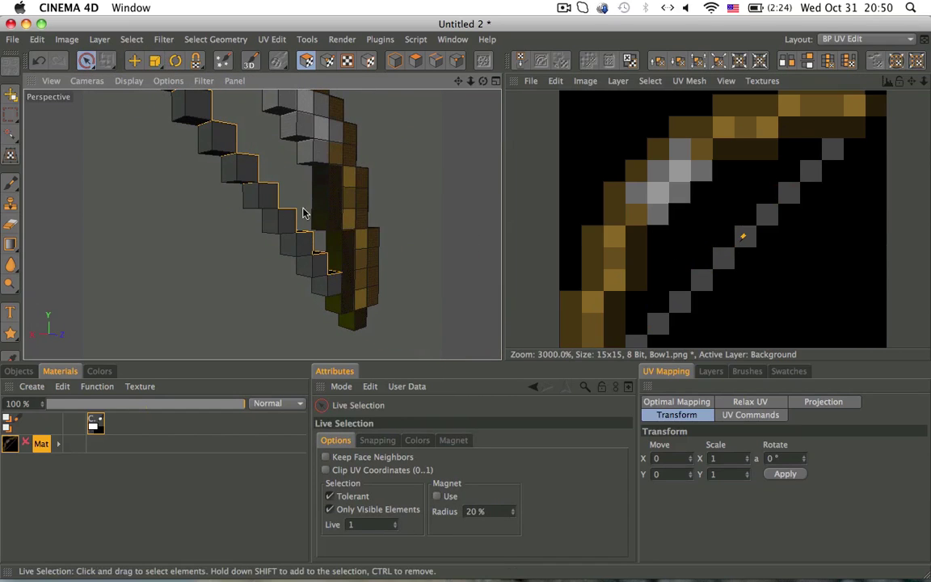
pyautogui.moveTo(316, 212)
pyautogui.mouseDown()
pyautogui.moveTo(318, 201)
pyautogui.moveTo(321, 234)
pyautogui.mouseUp()
pyautogui.keyDown('alt'); pyautogui.moveTo(336, 272); pyautogui.dragTo(330, 226); pyautogui.keyUp('alt')
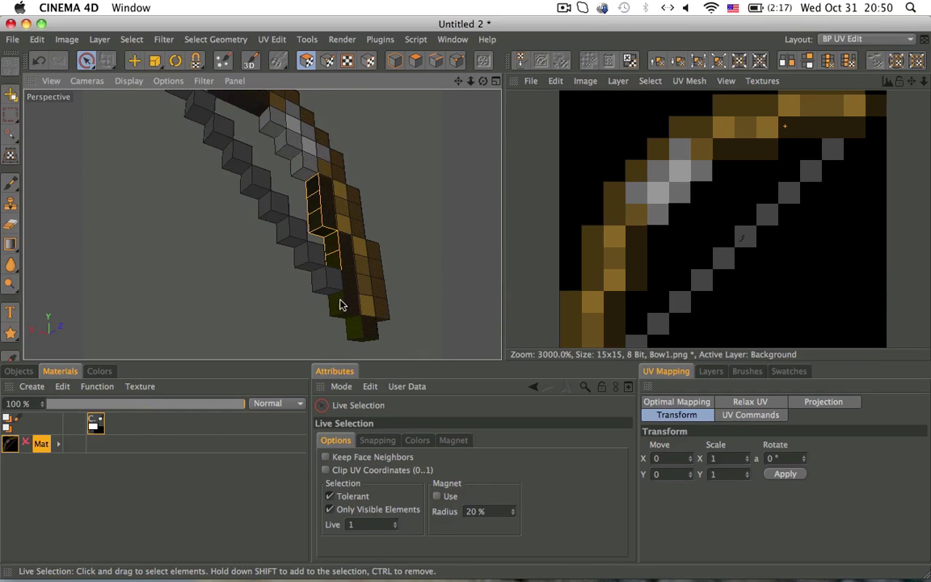
pyautogui.moveTo(330, 336)
pyautogui.keyDown('shift'); pyautogui.mouseDown()
pyautogui.moveTo(346, 330)
pyautogui.moveTo(211, 311)
pyautogui.mouseUp(); pyautogui.keyUp('shift')
pyautogui.keyDown('alt'); pyautogui.moveTo(379, 305); pyautogui.dragTo(357, 203); pyautogui.keyUp('alt')
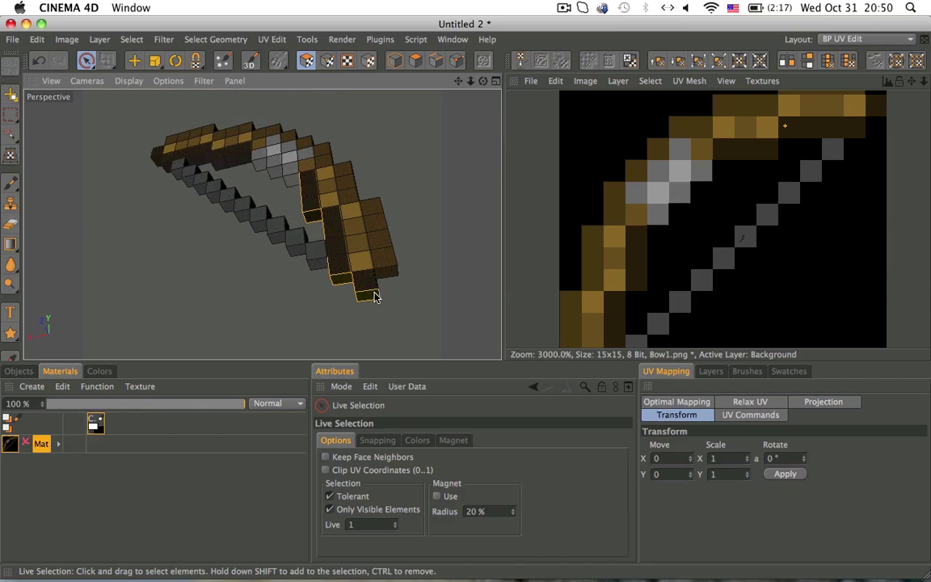
pyautogui.keyDown('alt'); pyautogui.moveTo(374, 276); pyautogui.dragTo(226, 339); pyautogui.keyUp('alt')
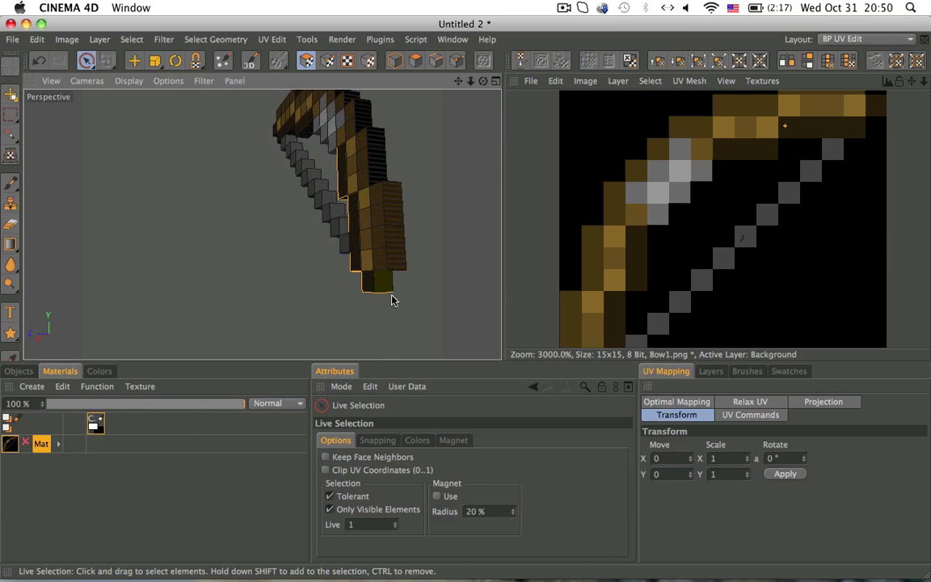
# Select all the outer side faces along the bow's back, from the lower limb up to the upper tip
pyautogui.keyDown('alt'); pyautogui.moveTo(383, 229); pyautogui.dragTo(361, 257); pyautogui.keyUp('alt')
pyautogui.keyDown('alt'); pyautogui.moveTo(386, 320); pyautogui.dragTo(404, 284); pyautogui.keyUp('alt')
pyautogui.click(396, 329)
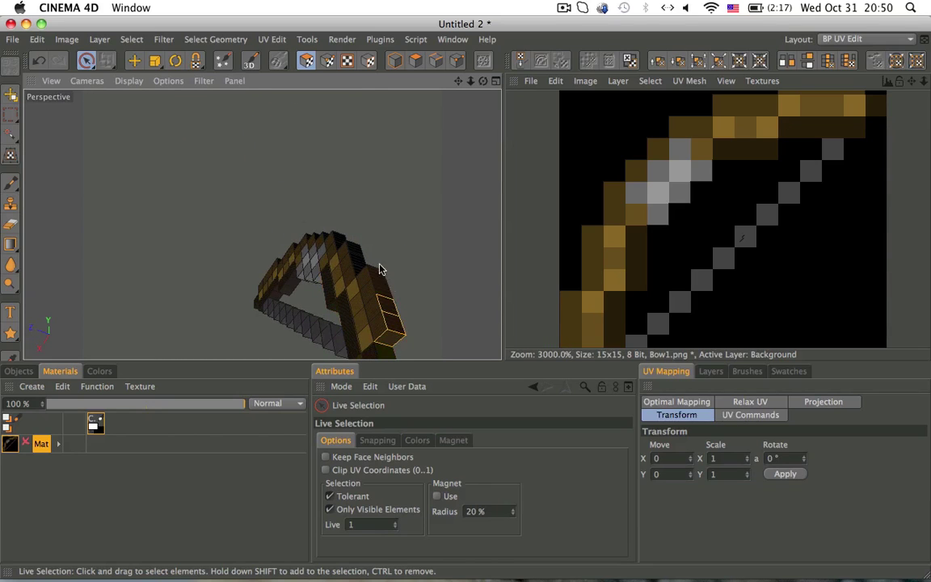
pyautogui.keyDown('alt'); pyautogui.moveTo(385, 302); pyautogui.dragTo(384, 232); pyautogui.keyUp('alt')
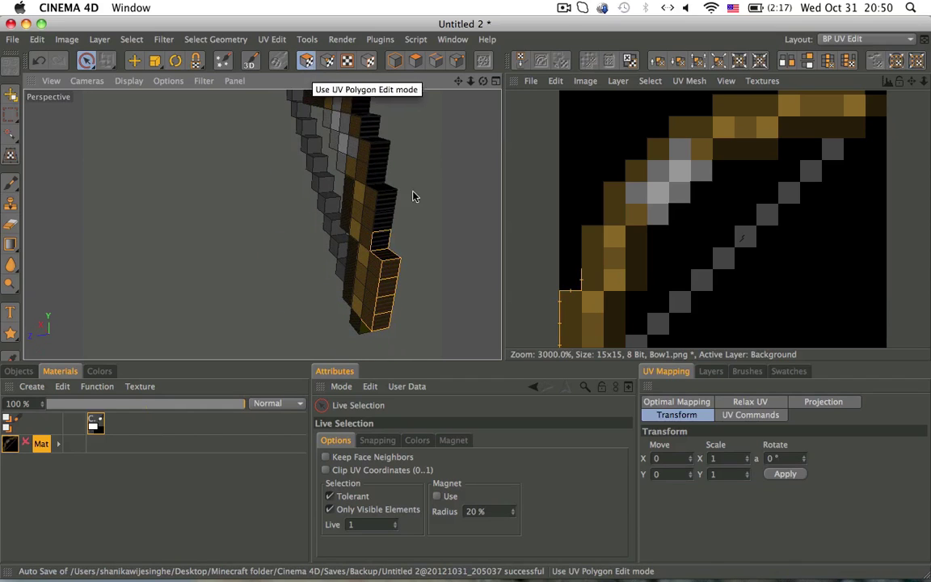
pyautogui.keyDown('alt'); pyautogui.moveTo(384, 196); pyautogui.dragTo(382, 243, button='middle'); pyautogui.keyUp('alt')
pyautogui.keyDown('shift'); pyautogui.moveTo(382, 243); pyautogui.dragTo(377, 165); pyautogui.keyUp('shift')
pyautogui.keyDown('alt'); pyautogui.moveTo(377, 165); pyautogui.dragTo(385, 224, button='middle'); pyautogui.keyUp('alt')
pyautogui.keyDown('shift'); pyautogui.moveTo(385, 225); pyautogui.dragTo(358, 156); pyautogui.keyUp('shift')
pyautogui.keyDown('alt'); pyautogui.moveTo(358, 157); pyautogui.dragTo(356, 197, button='middle'); pyautogui.keyUp('alt')
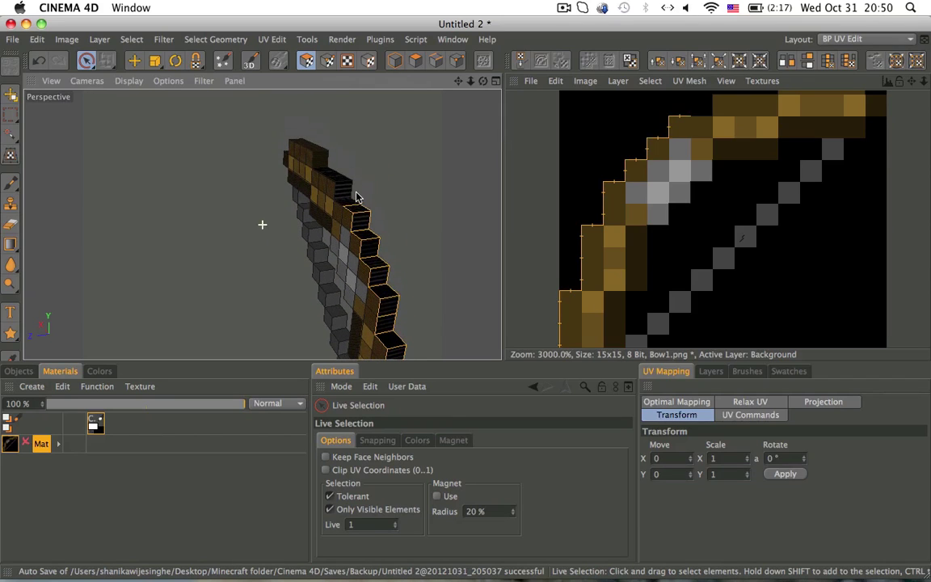
pyautogui.moveTo(353, 209); pyautogui.dragTo(323, 154)
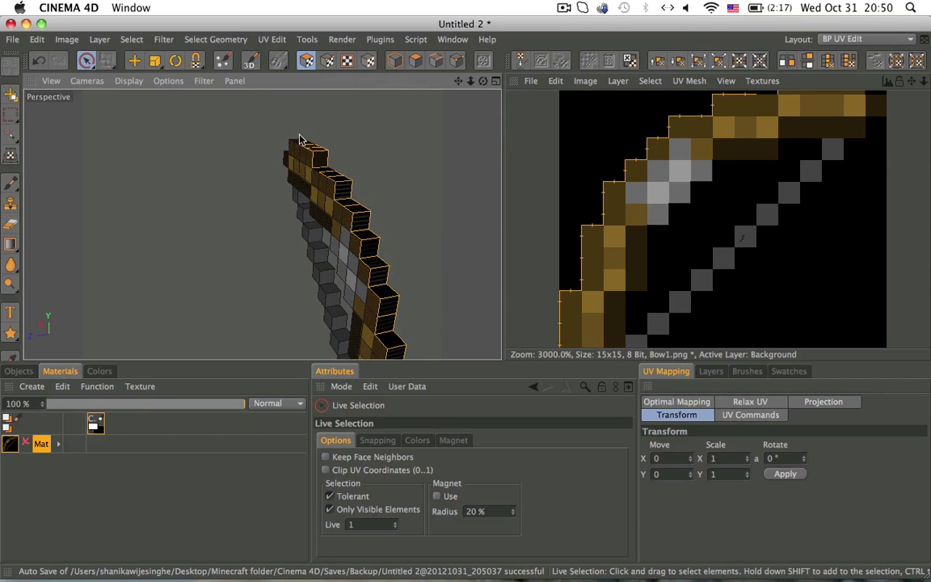
# Shrink the outer side faces' UVs to a tiny patch and move it onto a medium-brown texture pixel
pyautogui.keyDown('alt'); pyautogui.moveTo(297, 137); pyautogui.dragTo(494, 156); pyautogui.keyUp('alt')
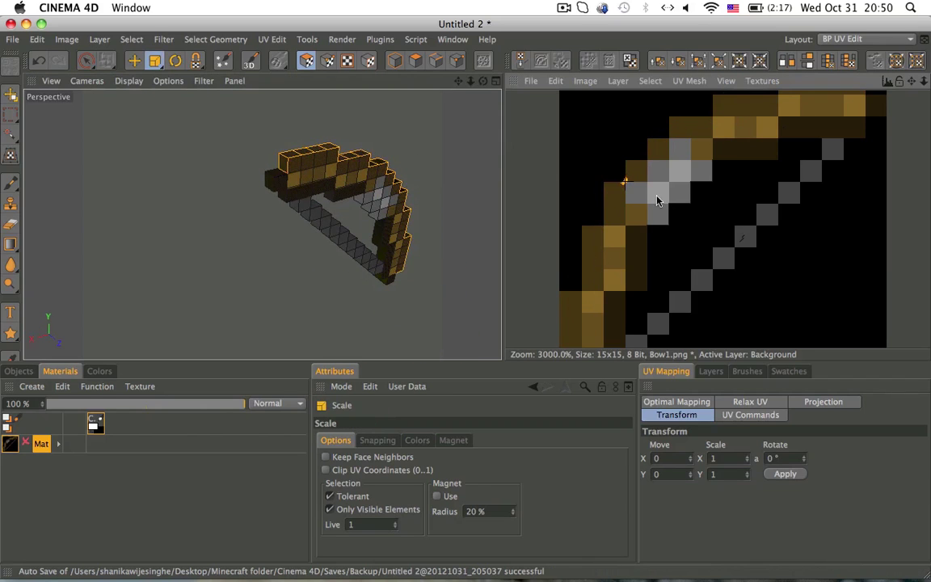
pyautogui.press('e')
pyautogui.click(86, 61)
pyautogui.keyDown('alt'); pyautogui.moveTo(345, 201); pyautogui.dragTo(419, 157); pyautogui.keyUp('alt')
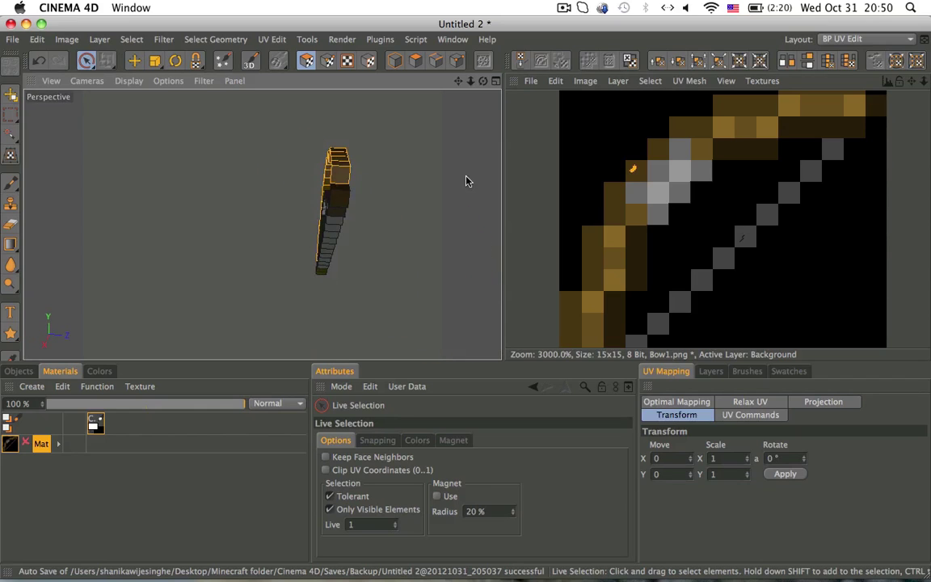
# Switch to the Startup layout and merge the two Plane objects with Connect Objects + Delete
pyautogui.click(864, 39)
pyautogui.click(837, 114)
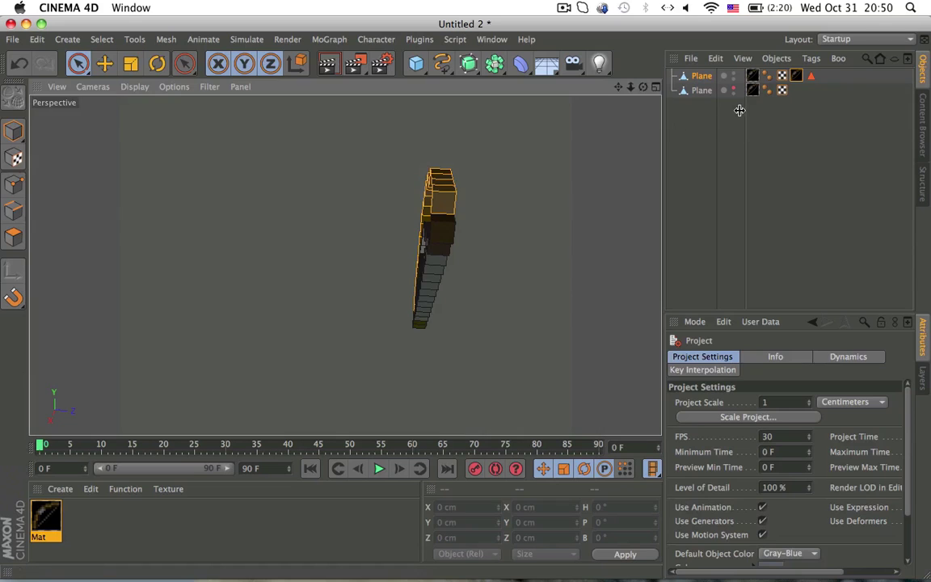
pyautogui.keyDown('shift'); pyautogui.click(702, 75); pyautogui.keyUp('shift')
pyautogui.rightClick(703, 90)
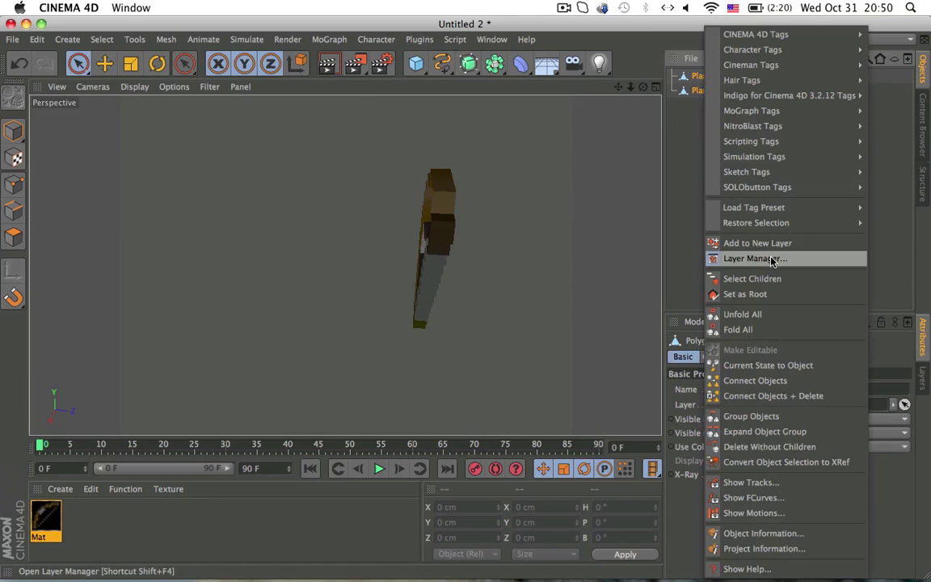
pyautogui.click(770, 395)
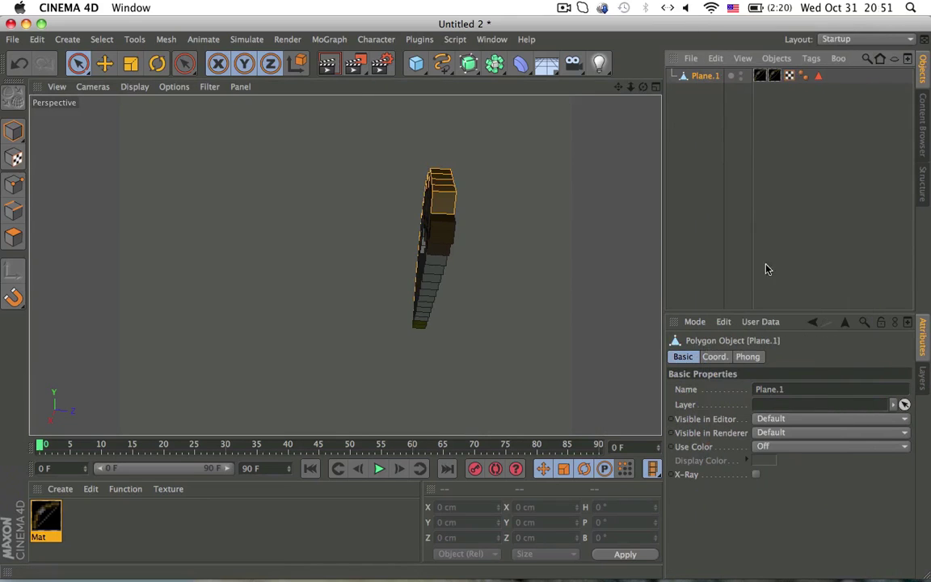
# Rename the merged plane object as Bow1
pyautogui.doubleClick(706, 78)
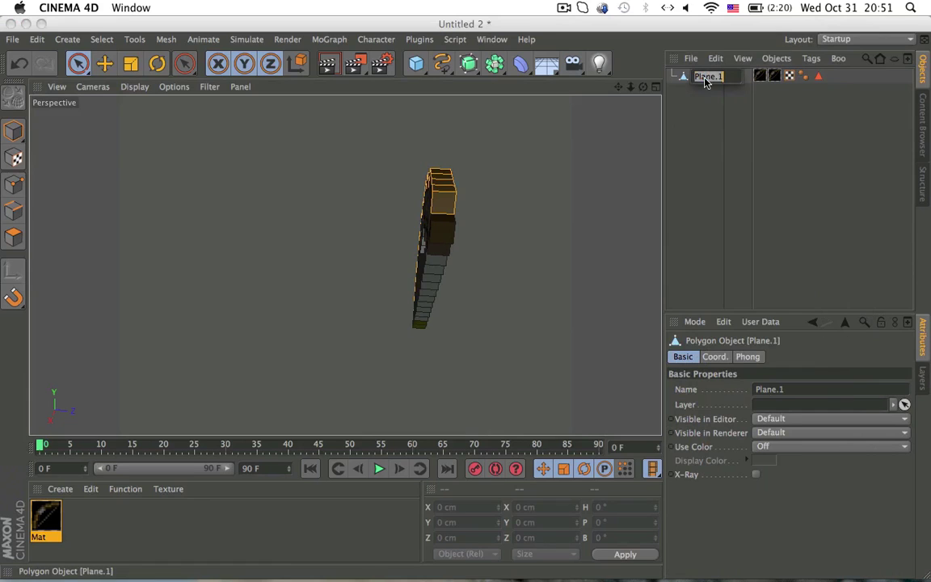
pyautogui.write('D')
pyautogui.press('Return')
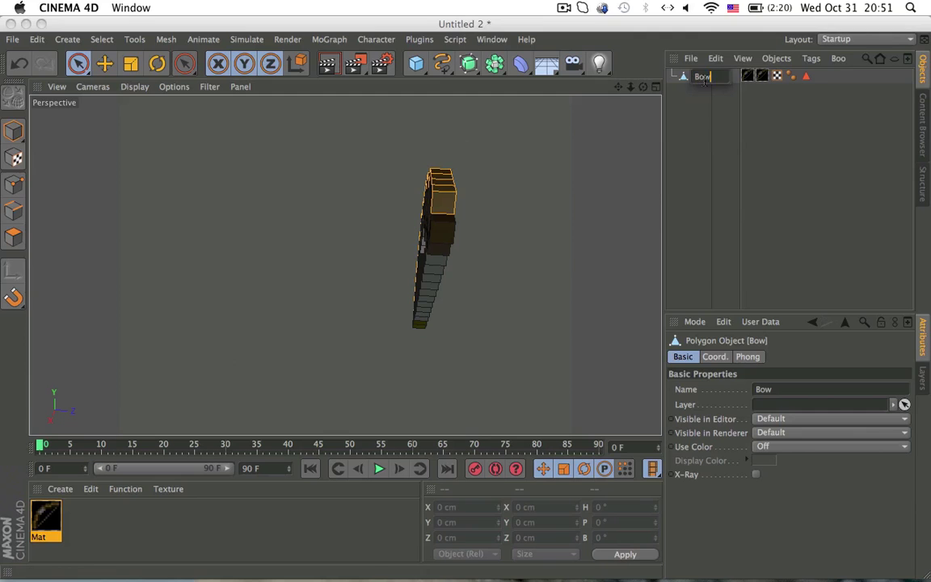
pyautogui.write('1')
pyautogui.press('Return')
# Optimize the Bow1 mesh in point mode to remove the stray unused points around the bow
pyautogui.keyDown('alt'); pyautogui.moveTo(358, 299); pyautogui.dragTo(551, 162); pyautogui.keyUp('alt')
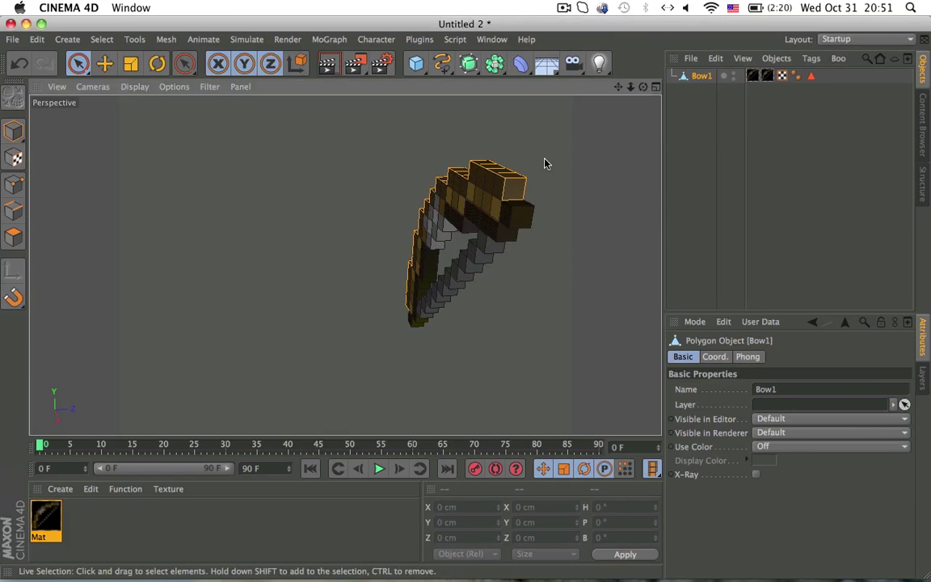
pyautogui.click(11, 133)
pyautogui.keyDown('alt'); pyautogui.moveTo(489, 185); pyautogui.dragTo(329, 179); pyautogui.keyUp('alt')
pyautogui.click(10, 210)
pyautogui.click(12, 187)
pyautogui.keyDown('alt'); pyautogui.moveTo(201, 181); pyautogui.dragTo(193, 229); pyautogui.keyUp('alt')
pyautogui.keyDown('alt'); pyautogui.moveTo(333, 200); pyautogui.dragTo(438, 175); pyautogui.keyUp('alt')
pyautogui.rightClick(439, 175)
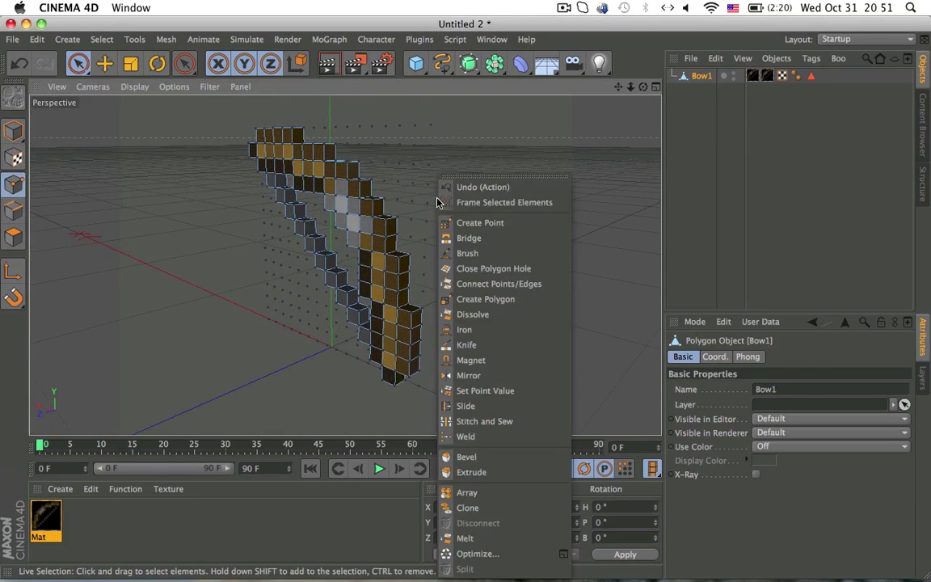
pyautogui.click(475, 538)
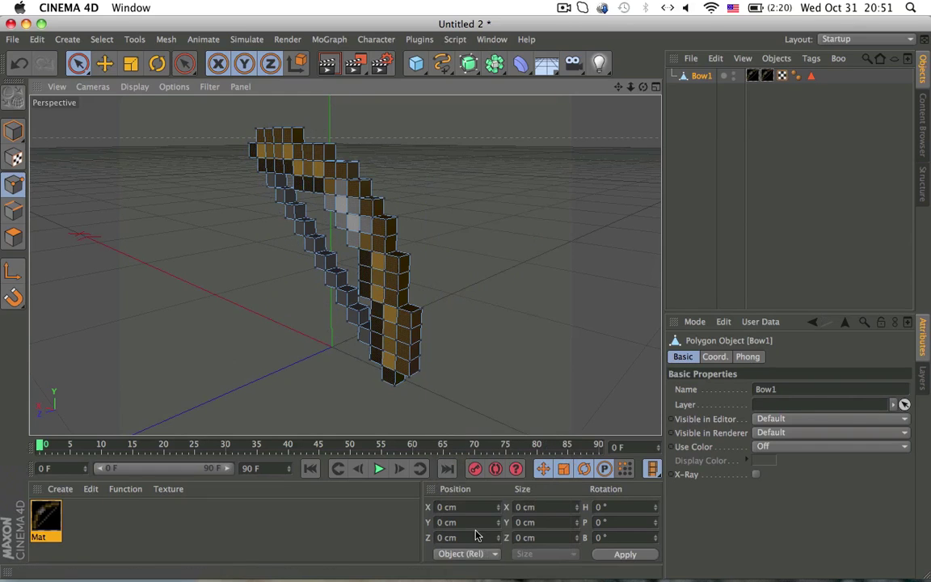
# Set up edge selection in the Front view with Only Select Visible Elements turned off for Live Selection
pyautogui.keyDown('alt'); pyautogui.moveTo(436, 430); pyautogui.dragTo(62, 197); pyautogui.keyUp('alt')
pyautogui.click(13, 210)
pyautogui.keyDown('alt'); pyautogui.moveTo(301, 214); pyautogui.dragTo(407, 234); pyautogui.keyUp('alt')
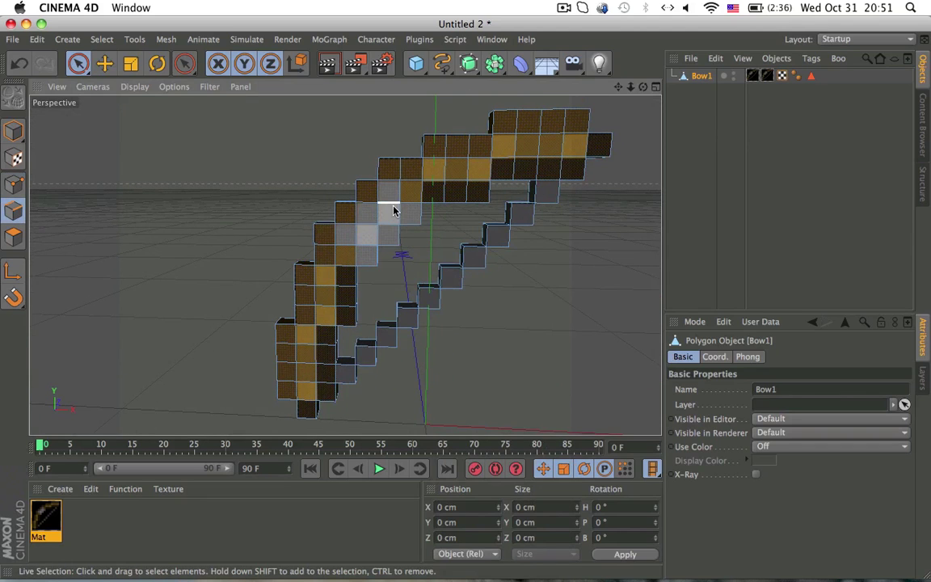
pyautogui.press('F4')
pyautogui.scroll(4, 353, 198)
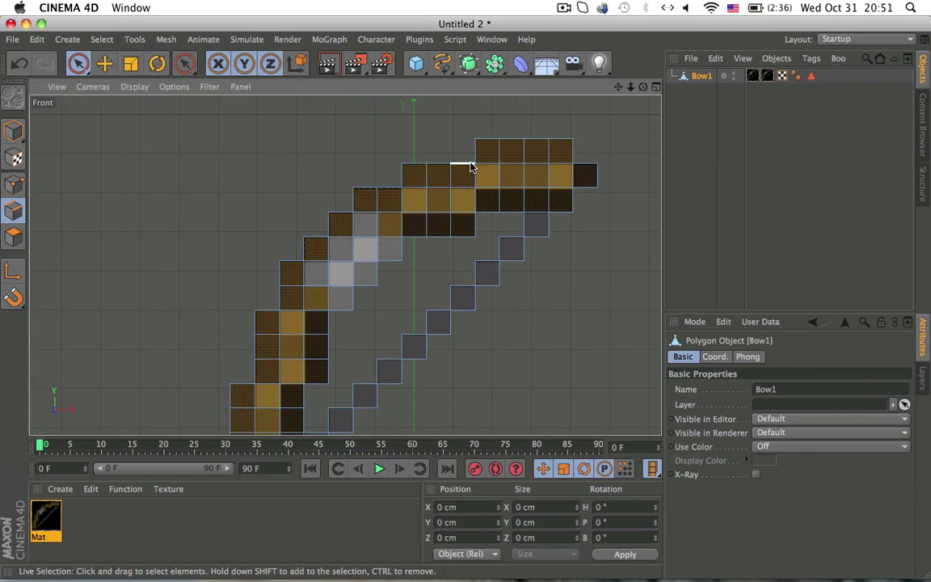
pyautogui.press('9')
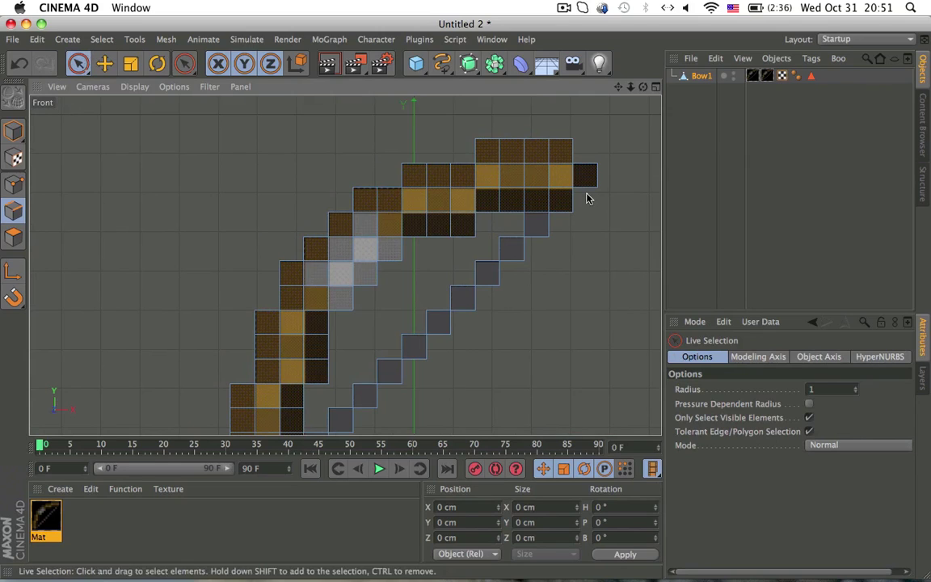
pyautogui.click(809, 417)
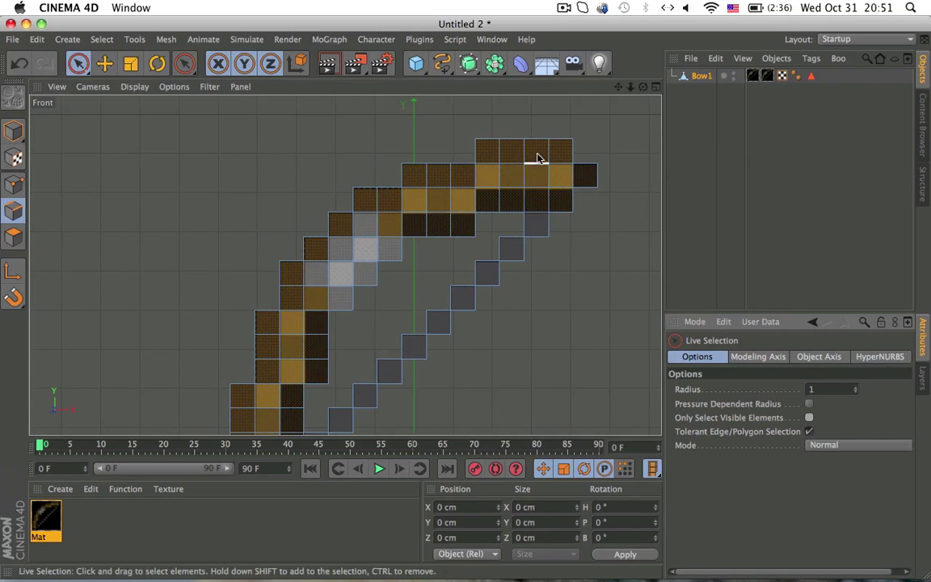
# Try deleting the interior edges between the blocks at the bow's upper tip, and undo it
pyautogui.moveTo(539, 158); pyautogui.dragTo(524, 191)
pyautogui.scroll(2, 550, 201)
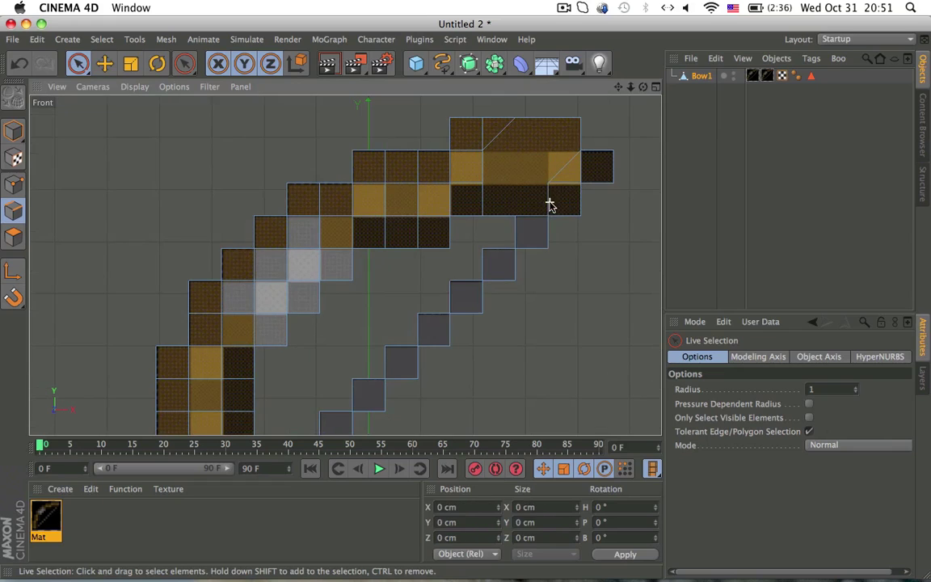
pyautogui.moveTo(557, 175); pyautogui.dragTo(540, 168)
pyautogui.click(532, 164)
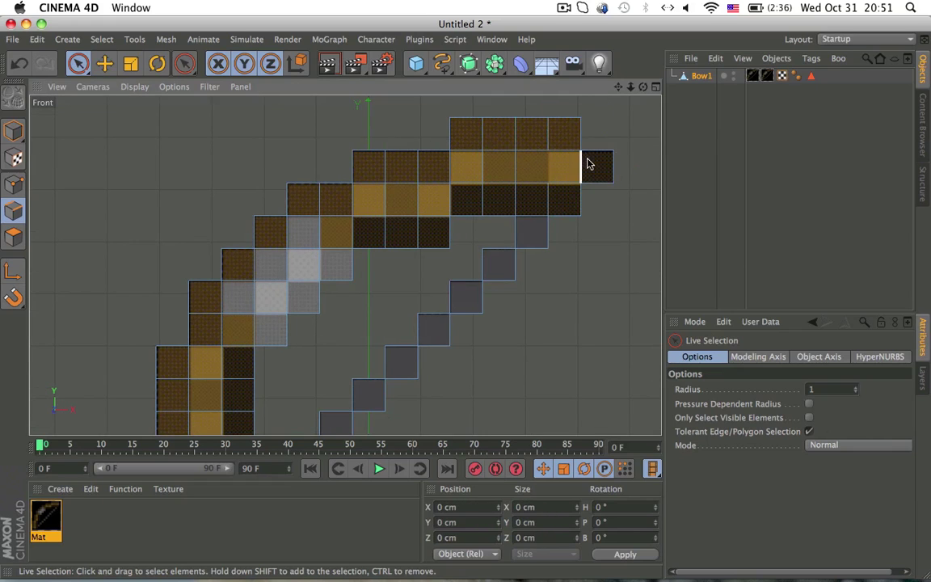
# Remove the interior edges, including the stray diagonal, from the four-block segment at the bow's upper tip
pyautogui.moveTo(536, 152); pyautogui.dragTo(560, 140)
pyautogui.press('Delete')
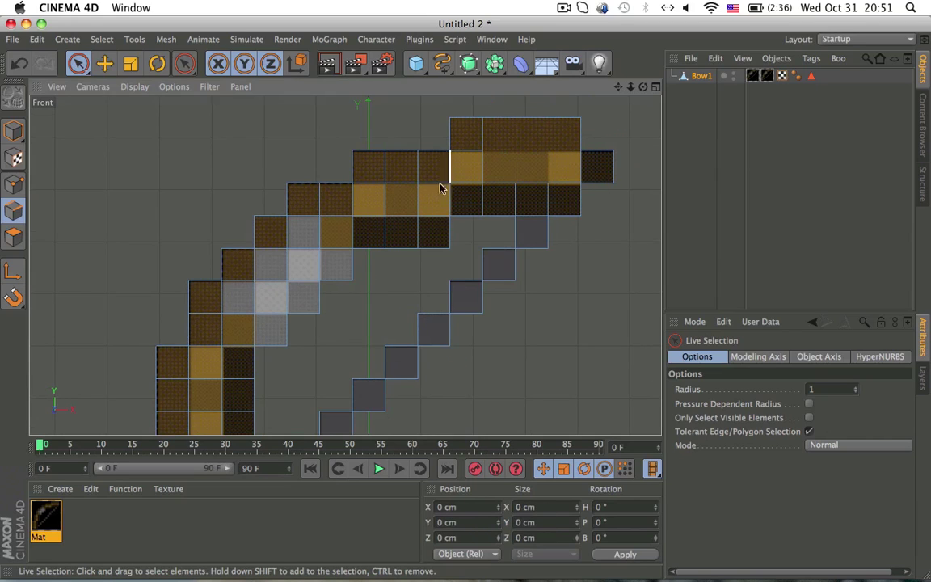
pyautogui.click(548, 193)
pyautogui.rightClick(556, 171)
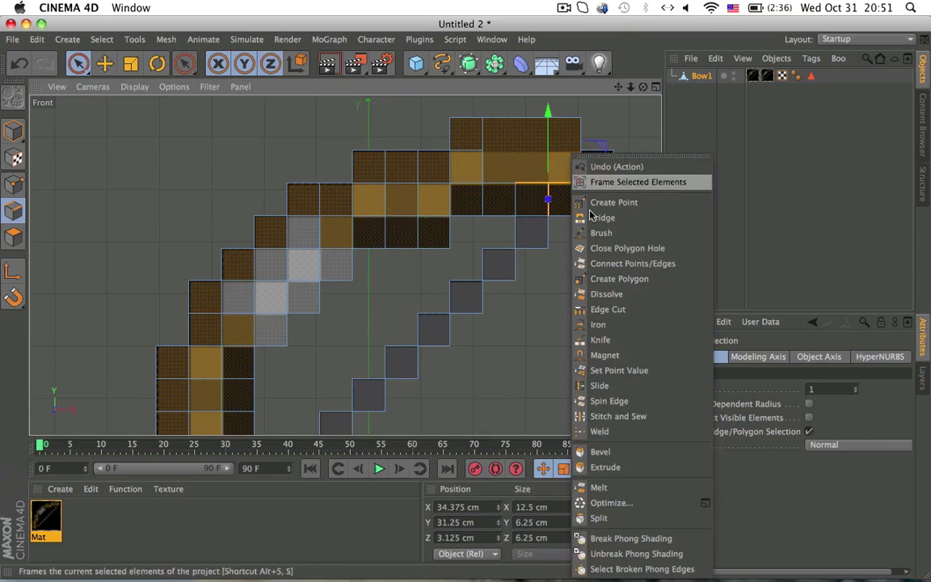
pyautogui.click(617, 295)
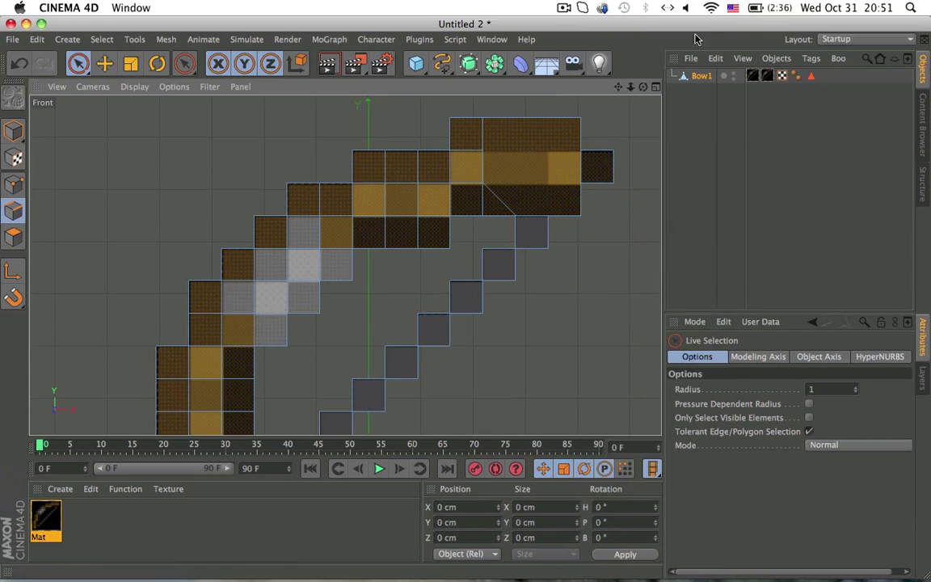
pyautogui.click(491, 38)
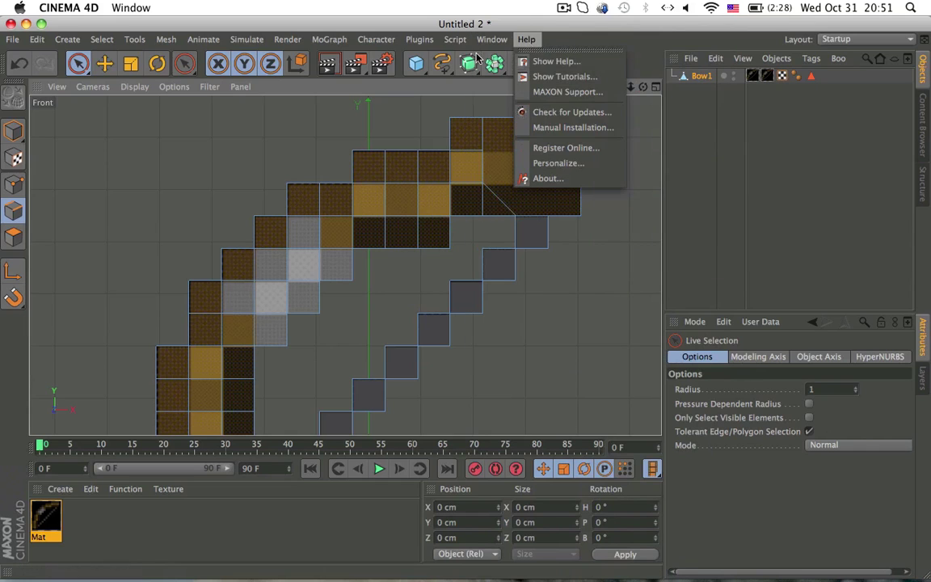
pyautogui.click(367, 153)
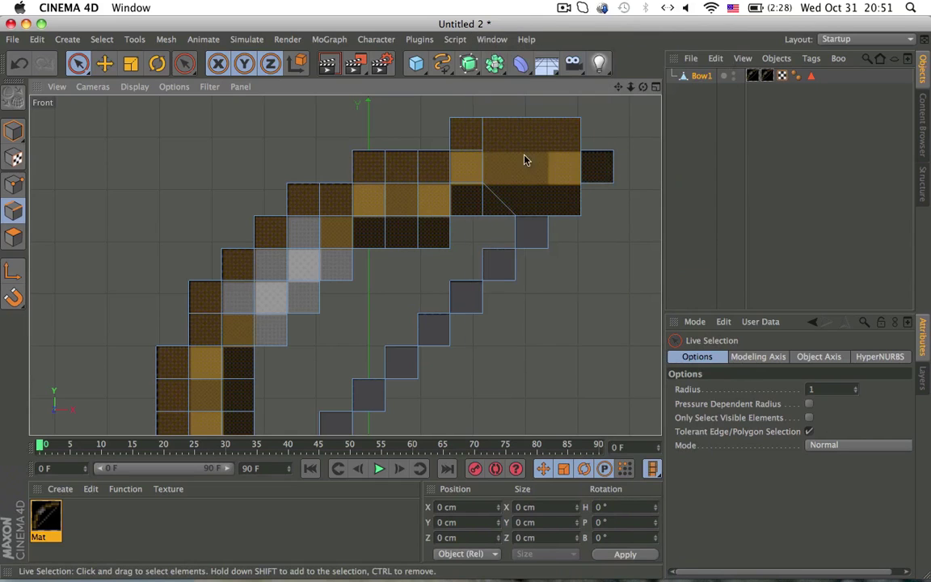
pyautogui.click(482, 153)
pyautogui.press('Delete')
pyautogui.click(504, 194)
pyautogui.press('Delete')
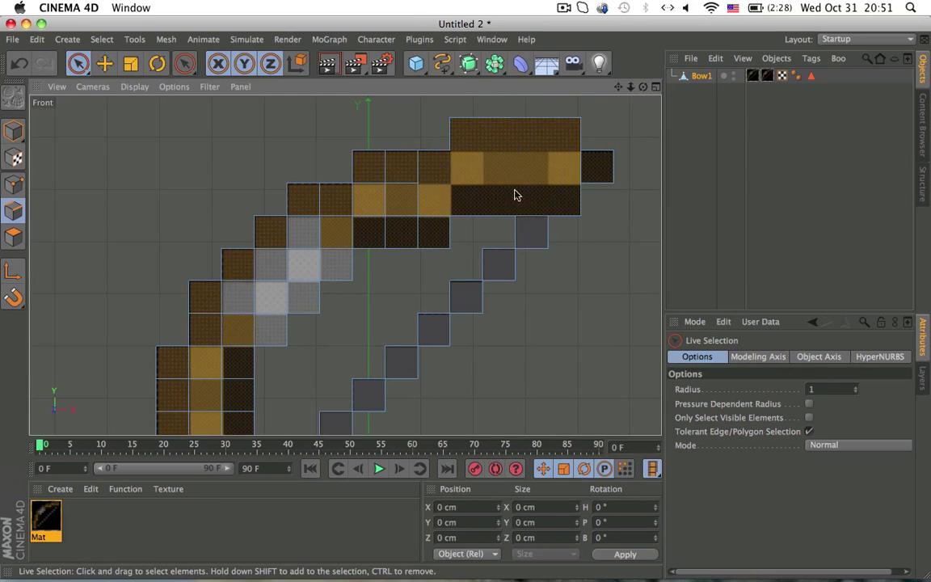
# Delete the interior edges of the three-block-wide segment next to the upper tip segment
pyautogui.moveTo(418, 176); pyautogui.dragTo(415, 202)
pyautogui.press('Delete')
pyautogui.press('Delete')
pyautogui.press('BackSpace')
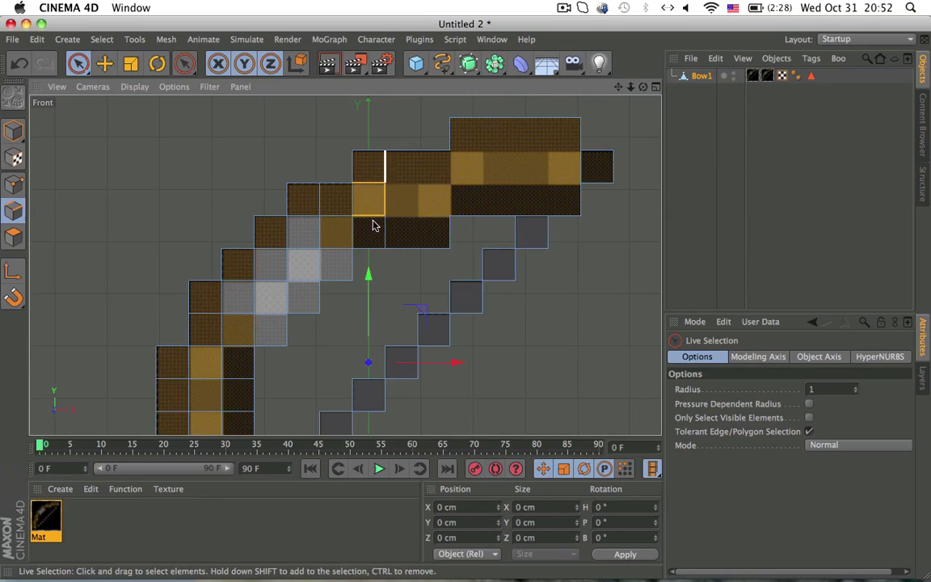
pyautogui.press('Delete')
pyautogui.click(579, 172)
pyautogui.press('Delete')
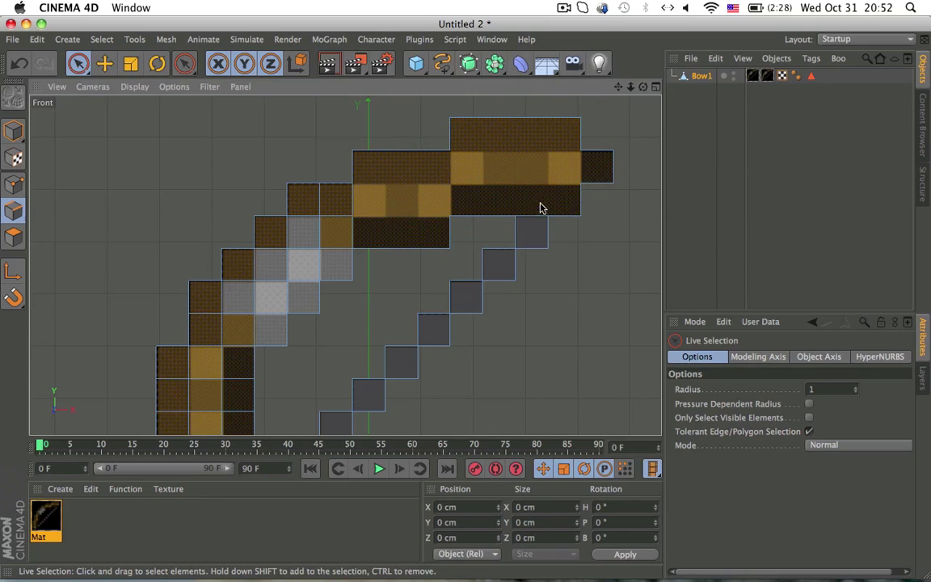
# Delete the interior edges of the two-block-wide brown step and the rows just below it on the upper limb
pyautogui.click(532, 232)
pyautogui.moveTo(367, 203); pyautogui.dragTo(366, 212)
pyautogui.press('BackSpace')
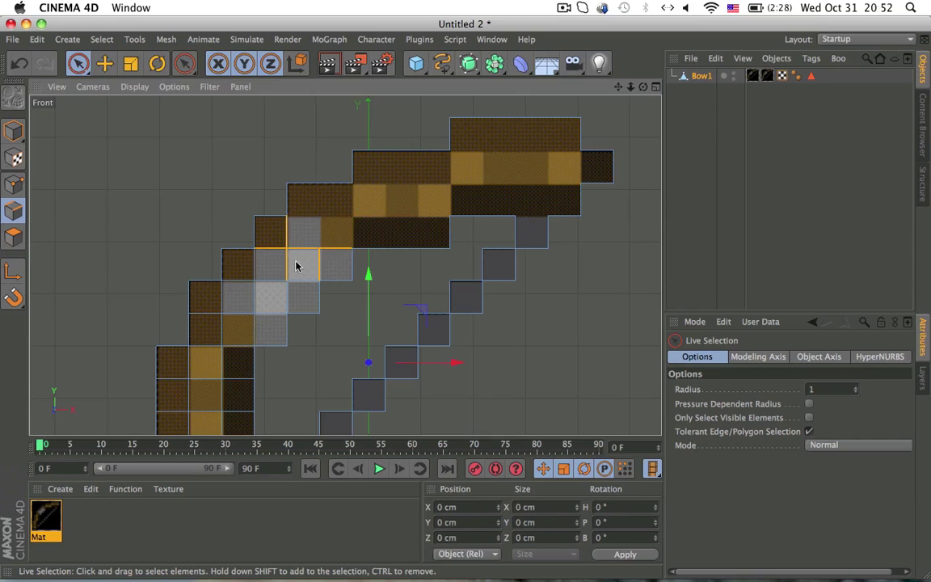
pyautogui.keyDown('alt'); pyautogui.moveTo(337, 250); pyautogui.dragTo(370, 216, button='middle'); pyautogui.keyUp('alt')
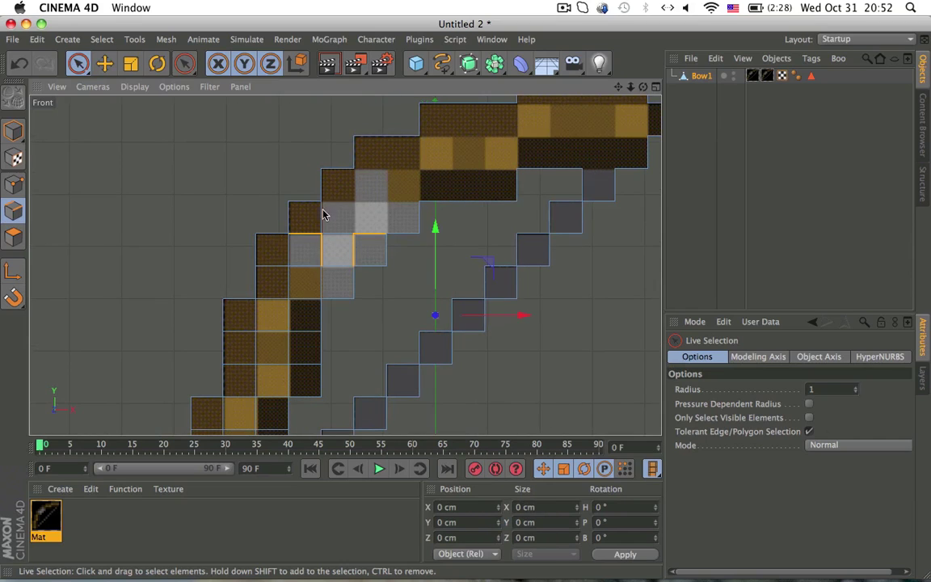
pyautogui.keyDown('alt'); pyautogui.moveTo(342, 250); pyautogui.dragTo(353, 229, button='middle'); pyautogui.keyUp('alt')
# Clear the interior and diagonal edges from the stepped grey grip blocks in the middle of the bow
pyautogui.click(331, 210)
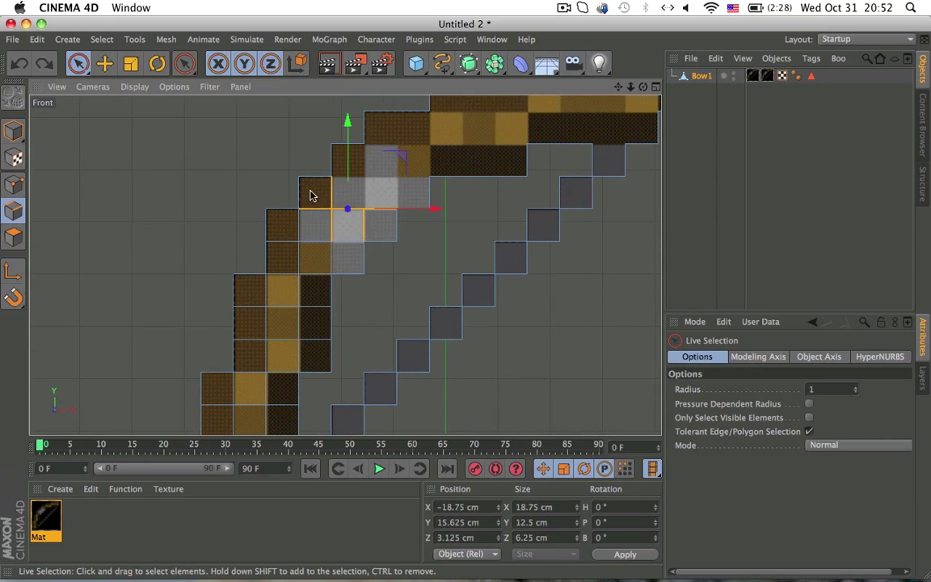
pyautogui.press('BackSpace')
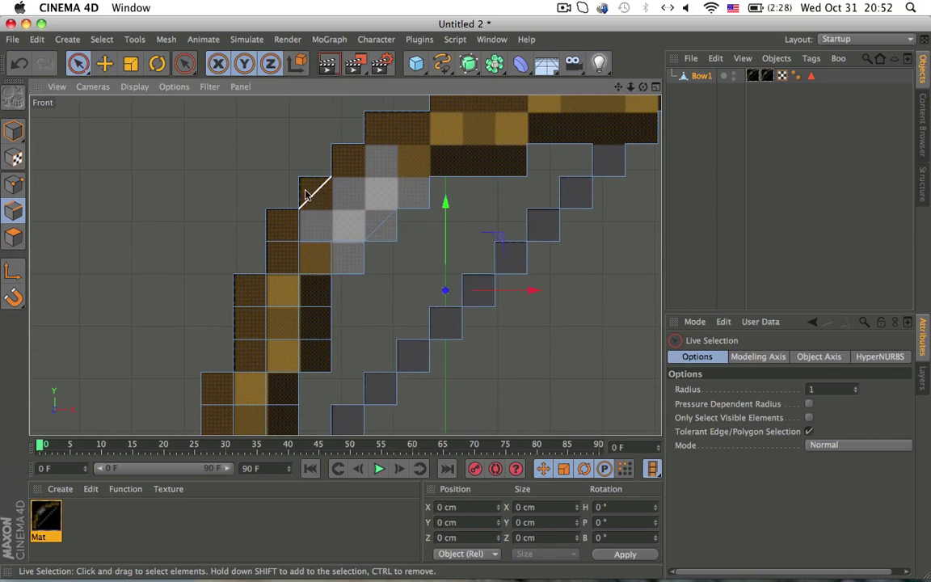
pyautogui.rightClick(380, 223)
pyautogui.click(361, 224)
pyautogui.moveTo(346, 241)
pyautogui.mouseDown()
pyautogui.moveTo(315, 248)
pyautogui.moveTo(308, 235)
pyautogui.mouseUp()
pyautogui.press('Delete')
# Delete the interior edges of the two-block-high step below the grip and the three-block-high segment under it
pyautogui.keyDown('alt'); pyautogui.moveTo(325, 245); pyautogui.dragTo(345, 196, button='middle'); pyautogui.keyUp('alt')
pyautogui.moveTo(334, 260)
pyautogui.mouseDown()
pyautogui.moveTo(296, 254)
pyautogui.moveTo(323, 216)
pyautogui.mouseUp()
pyautogui.press('Delete')
pyautogui.moveTo(293, 251); pyautogui.dragTo(306, 291)
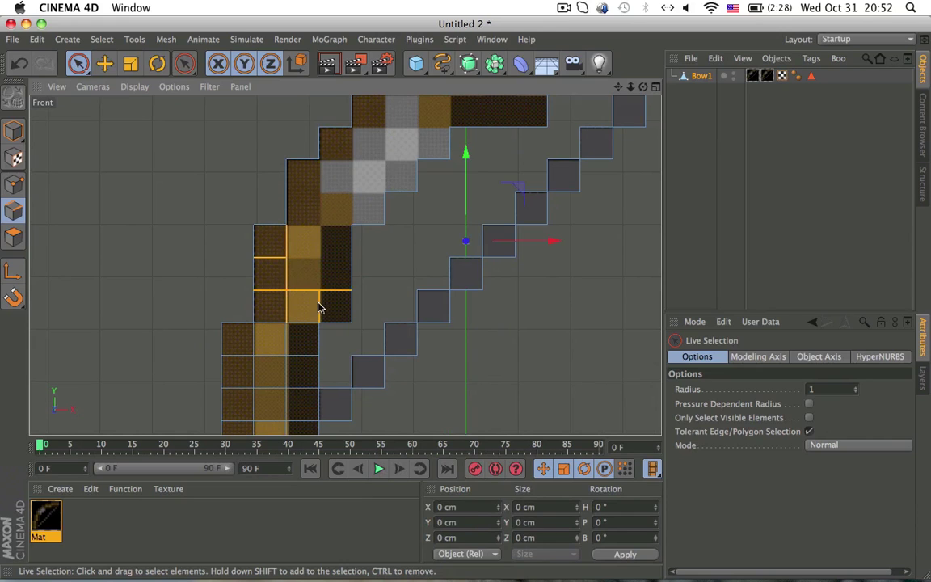
pyautogui.press('Delete')
# Delete the interior edges of the lowest four-block-high segment and the edge joining it to the bottom end block
pyautogui.keyDown('alt'); pyautogui.moveTo(312, 302); pyautogui.dragTo(320, 248, button='middle'); pyautogui.keyUp('alt')
pyautogui.moveTo(312, 260); pyautogui.dragTo(292, 281)
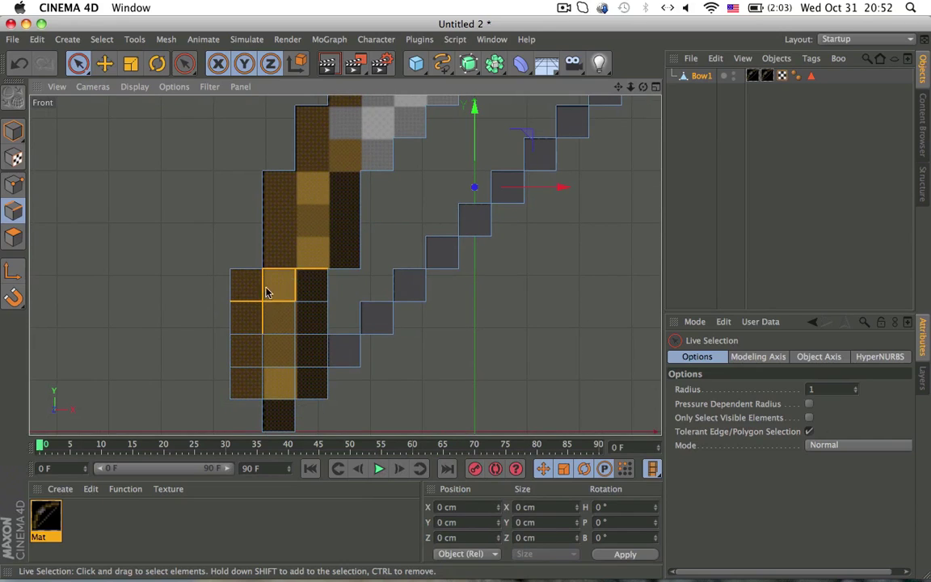
pyautogui.press('Delete')
pyautogui.keyDown('alt'); pyautogui.moveTo(304, 320); pyautogui.dragTo(315, 256, button='middle'); pyautogui.keyUp('alt')
pyautogui.moveTo(310, 258); pyautogui.dragTo(274, 310)
pyautogui.press('Delete')
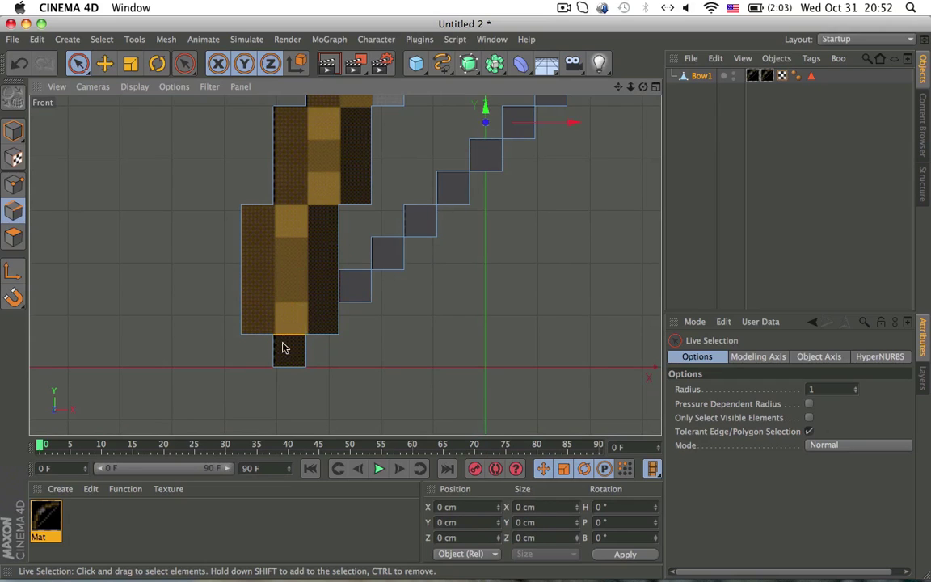
pyautogui.press('Delete')
# Examine the whole bow in the Perspective view in Model mode to check its front and inner side faces
pyautogui.scroll(10, 311, 249)
pyautogui.hscroll(6, 312, 249)
pyautogui.press('F1')
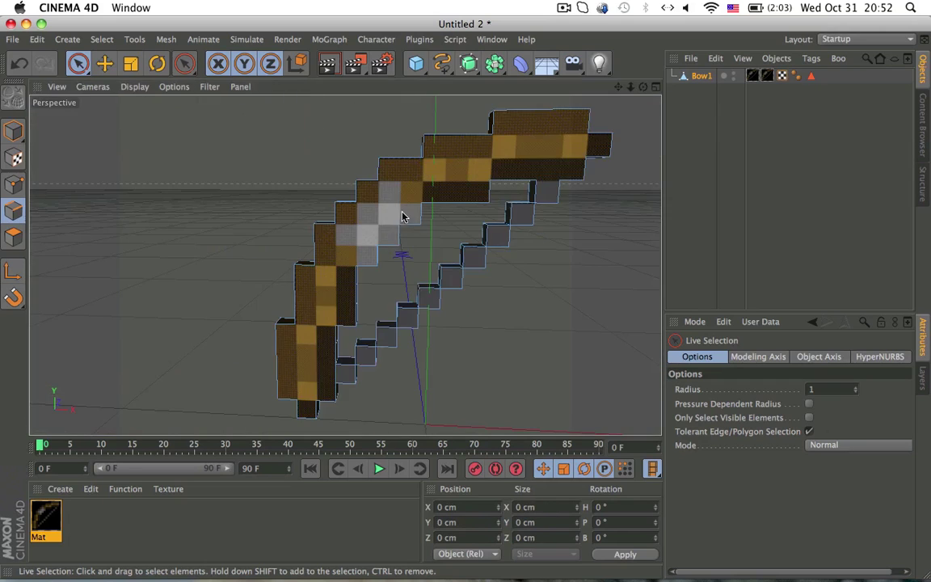
pyautogui.keyDown('alt'); pyautogui.moveTo(342, 245); pyautogui.dragTo(83, 160); pyautogui.keyUp('alt')
pyautogui.click(12, 134)
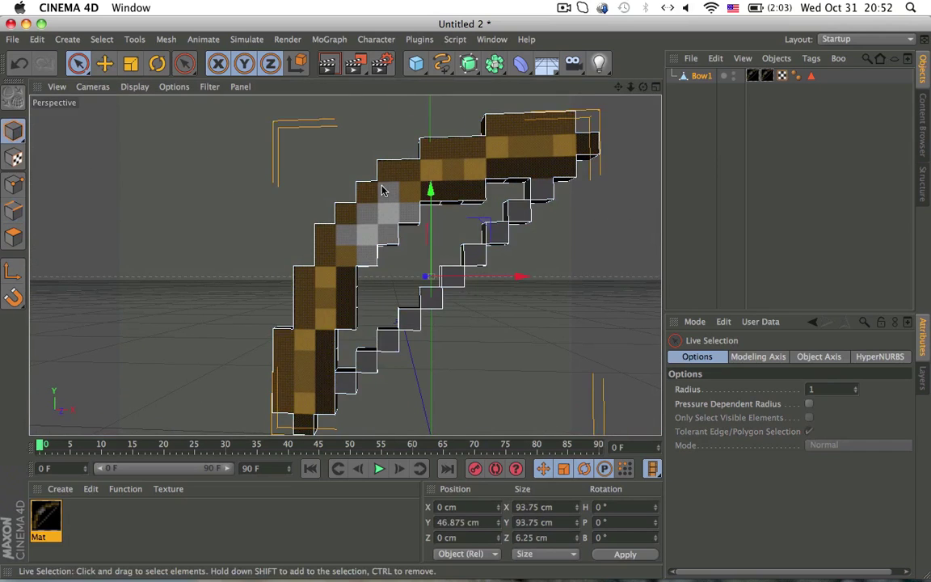
pyautogui.keyDown('alt'); pyautogui.moveTo(97, 194); pyautogui.dragTo(374, 162); pyautogui.keyUp('alt')
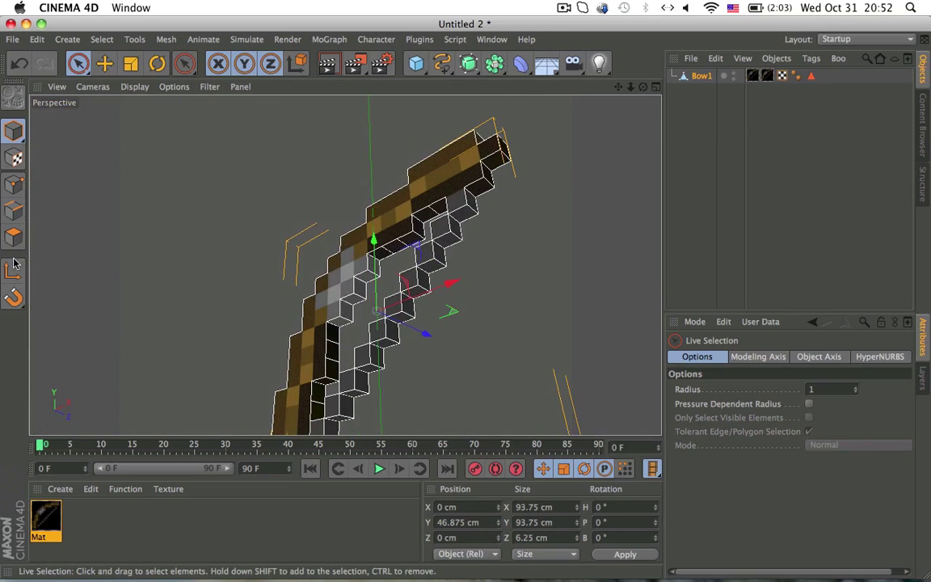
# Delete the dividing edges across the inner side faces of the bow's upper and lower limbs in edge mode
pyautogui.click(13, 210)
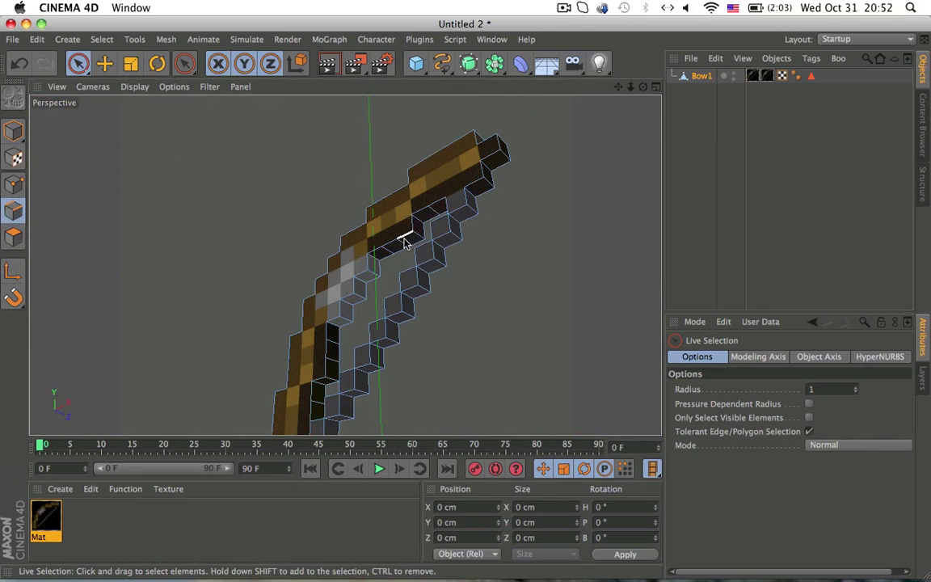
pyautogui.moveTo(405, 243); pyautogui.dragTo(385, 248)
pyautogui.press('super+z')
pyautogui.moveTo(470, 197)
pyautogui.keyDown('alt'); pyautogui.mouseDown()
pyautogui.moveTo(370, 205)
pyautogui.moveTo(549, 182)
pyautogui.mouseUp(); pyautogui.keyUp('alt')
pyautogui.click(451, 220)
pyautogui.click(548, 183)
pyautogui.moveTo(488, 205)
pyautogui.keyDown('alt'); pyautogui.mouseDown()
pyautogui.moveTo(481, 213)
pyautogui.moveTo(400, 167)
pyautogui.moveTo(316, 310)
pyautogui.moveTo(316, 281)
pyautogui.mouseUp(); pyautogui.keyUp('alt')
pyautogui.press('Delete')
pyautogui.click(304, 351)
pyautogui.press('Delete')
# Delete the dividing edges across the outer side faces of the three tall segments on the lower limb
pyautogui.keyDown('alt'); pyautogui.moveTo(304, 351); pyautogui.dragTo(377, 306); pyautogui.keyUp('alt')
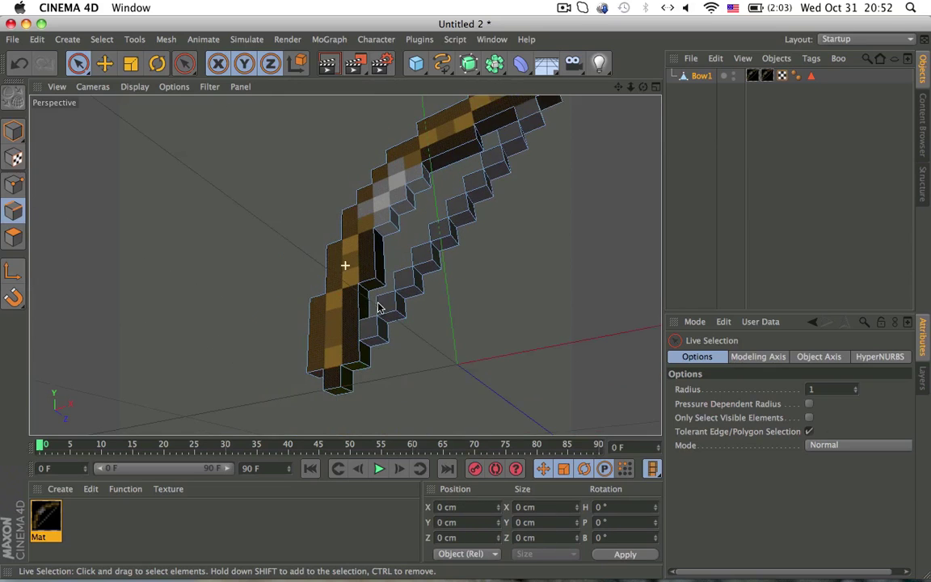
pyautogui.moveTo(371, 421)
pyautogui.keyDown('alt'); pyautogui.mouseDown()
pyautogui.moveTo(578, 404)
pyautogui.moveTo(371, 421)
pyautogui.mouseUp(); pyautogui.keyUp('alt')
pyautogui.keyDown('alt'); pyautogui.moveTo(340, 353); pyautogui.dragTo(418, 402); pyautogui.keyUp('alt')
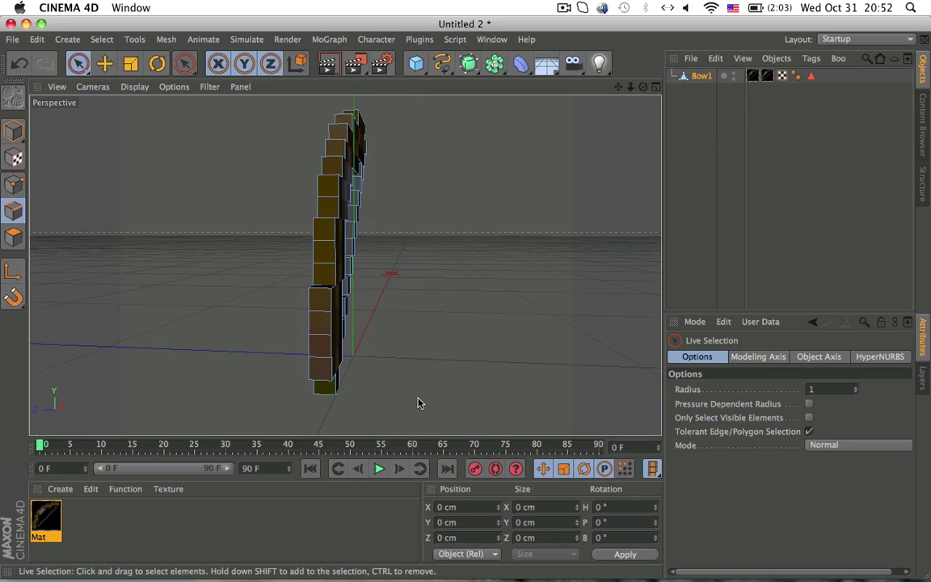
pyautogui.moveTo(321, 358); pyautogui.dragTo(318, 307)
pyautogui.press('Delete')
pyautogui.moveTo(323, 263); pyautogui.dragTo(324, 232)
pyautogui.press('Delete')
pyautogui.click(325, 196)
pyautogui.press('Delete')
# Examine the bow mesh from the outer side, from below and from the front for leftover edges
pyautogui.keyDown('alt'); pyautogui.moveTo(324, 176); pyautogui.dragTo(324, 276, button='middle'); pyautogui.keyUp('alt')
pyautogui.moveTo(324, 277)
pyautogui.keyDown('alt'); pyautogui.mouseDown()
pyautogui.moveTo(325, 371)
pyautogui.moveTo(338, 263)
pyautogui.mouseUp(); pyautogui.keyUp('alt')
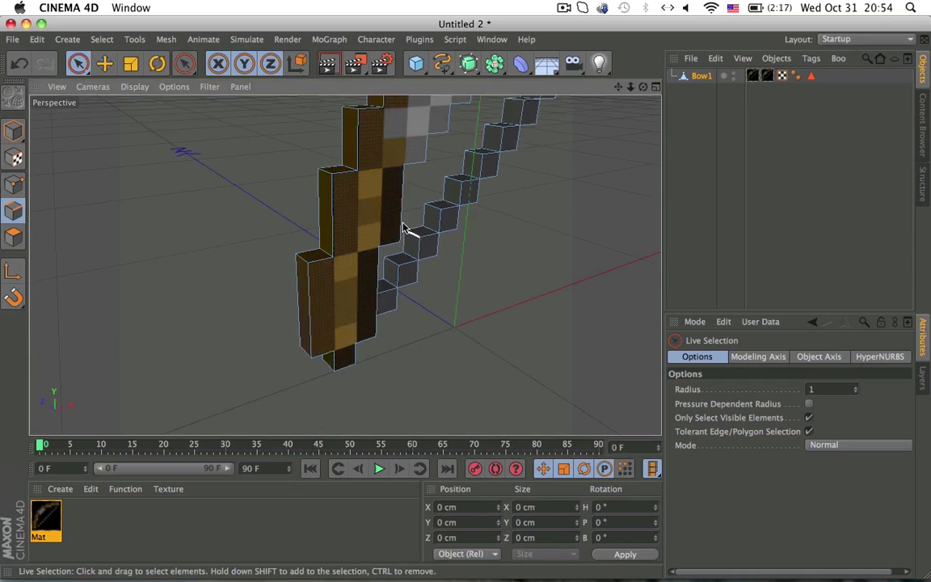
pyautogui.keyDown('alt'); pyautogui.moveTo(400, 209); pyautogui.dragTo(365, 201); pyautogui.keyUp('alt')
pyautogui.keyDown('alt'); pyautogui.moveTo(384, 152); pyautogui.dragTo(429, 178); pyautogui.keyUp('alt')
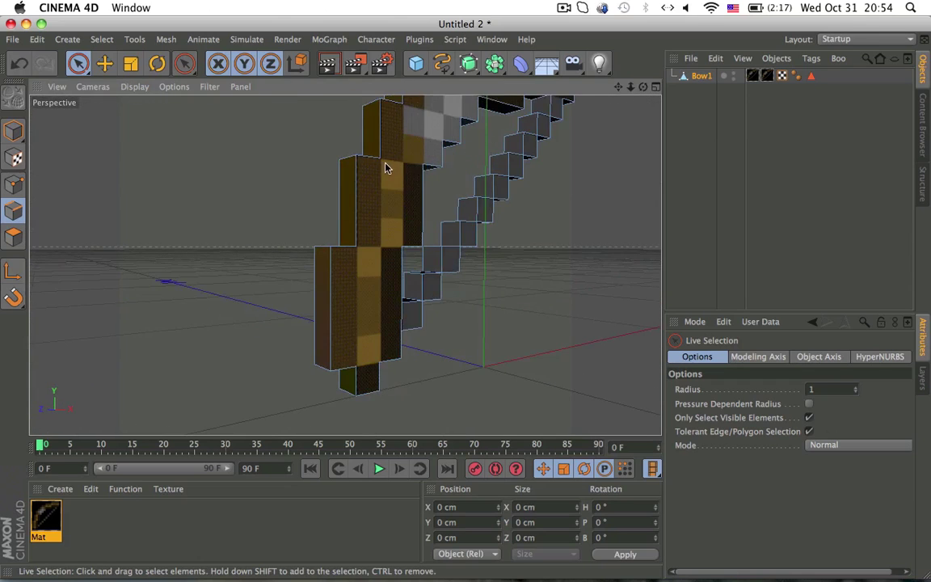
pyautogui.keyDown('alt'); pyautogui.moveTo(383, 162); pyautogui.dragTo(480, 193); pyautogui.keyUp('alt')
pyautogui.keyDown('alt'); pyautogui.moveTo(345, 264); pyautogui.dragTo(426, 208); pyautogui.keyUp('alt')
pyautogui.keyDown('alt'); pyautogui.moveTo(427, 154); pyautogui.dragTo(413, 114); pyautogui.keyUp('alt')
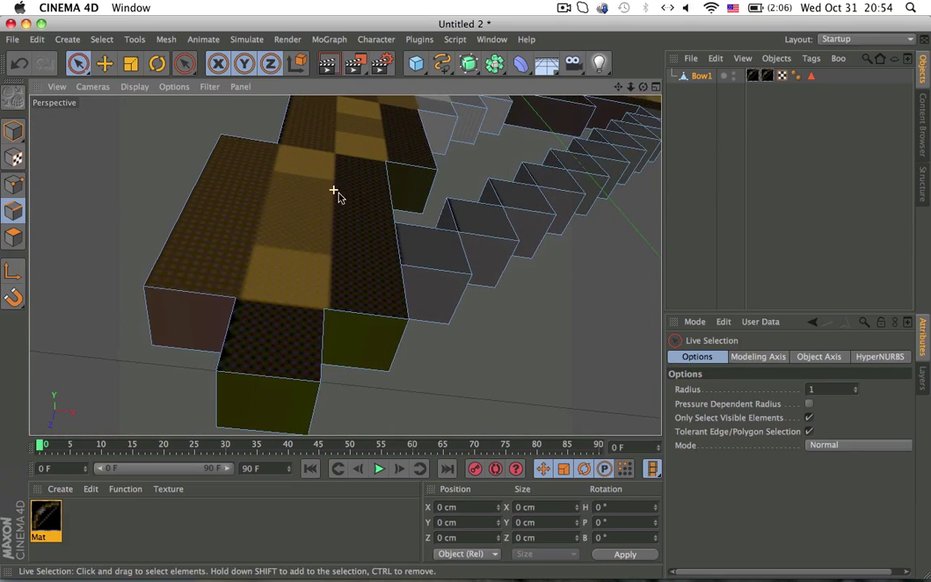
pyautogui.keyDown('alt'); pyautogui.moveTo(370, 220); pyautogui.dragTo(224, 345); pyautogui.keyUp('alt')
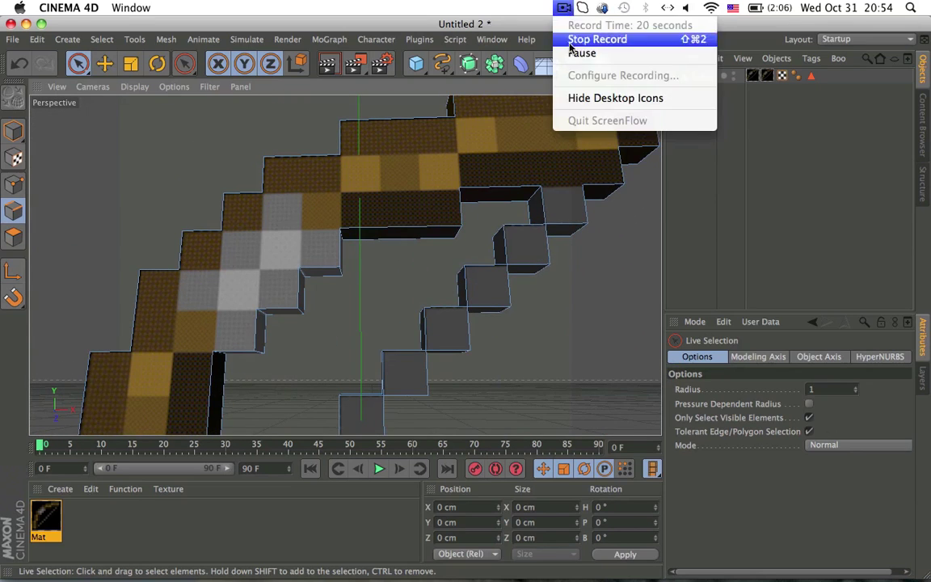